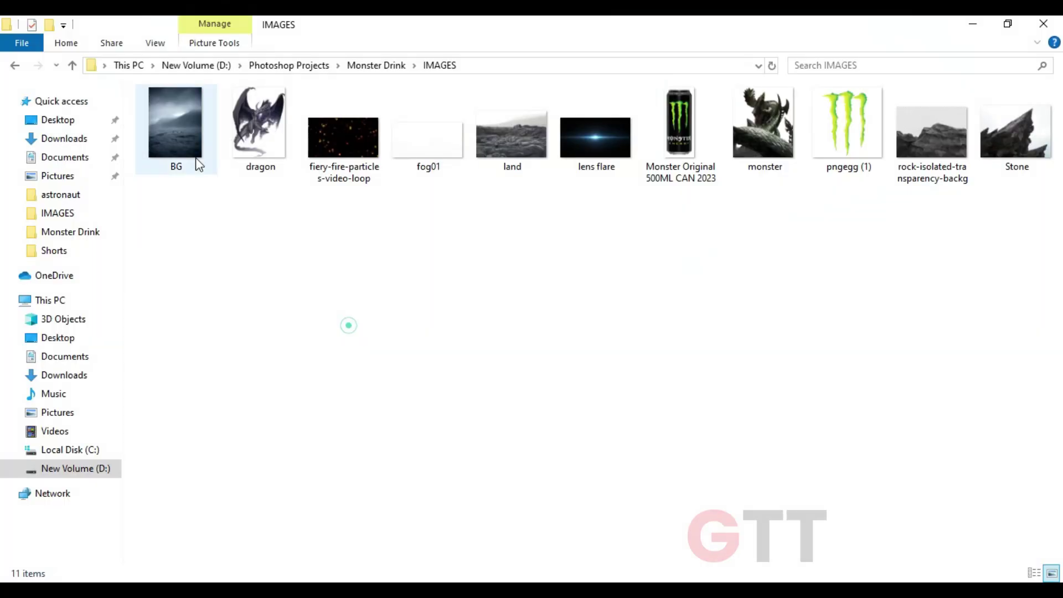
# Drag the stormy mountain BG image from the IMAGES folder into the Monster Drink document
pyautogui.moveTo(198, 165); pyautogui.dragTo(544, 447)
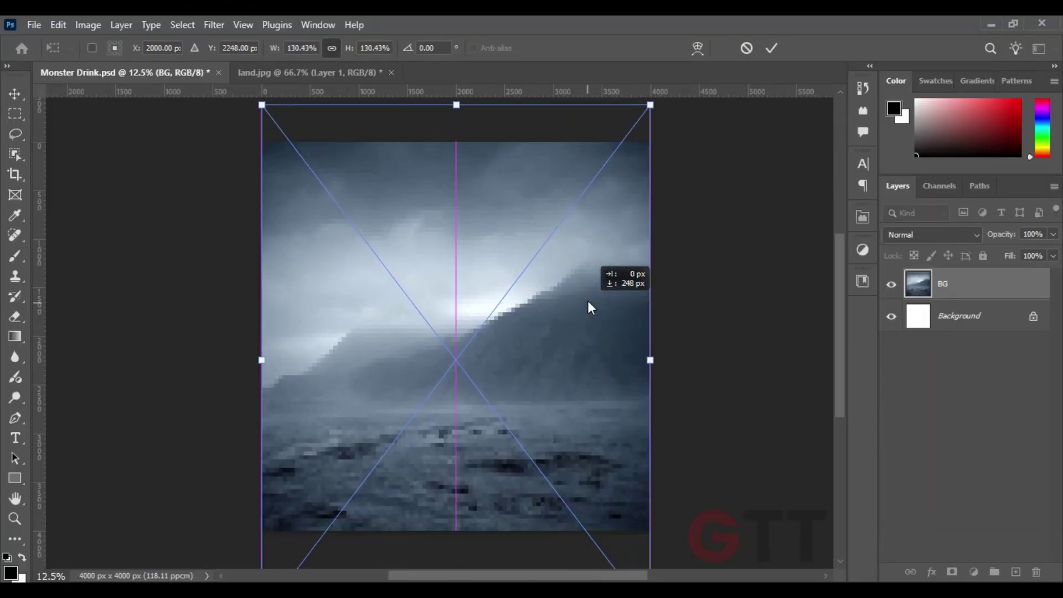
# Commit BG, then copy land.jpg's rocky area as a smart object into Monster Drink and enlarge it
pyautogui.click(758, 299)
pyautogui.moveTo(510, 337); pyautogui.dragTo(479, 331)
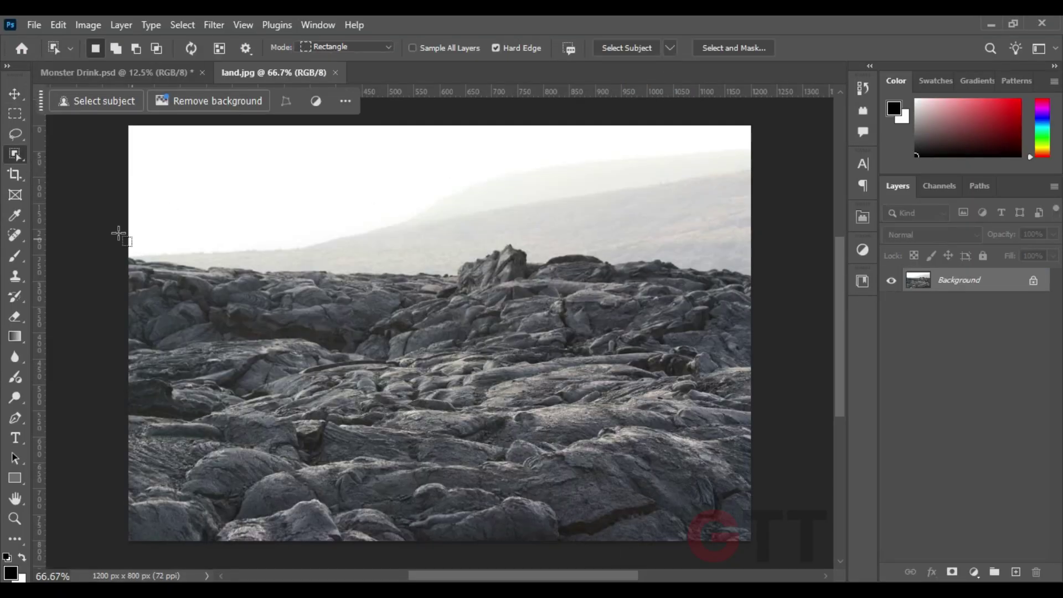
pyautogui.moveTo(129, 251); pyautogui.dragTo(752, 550)
pyautogui.hotkey('ctrl', 'j')
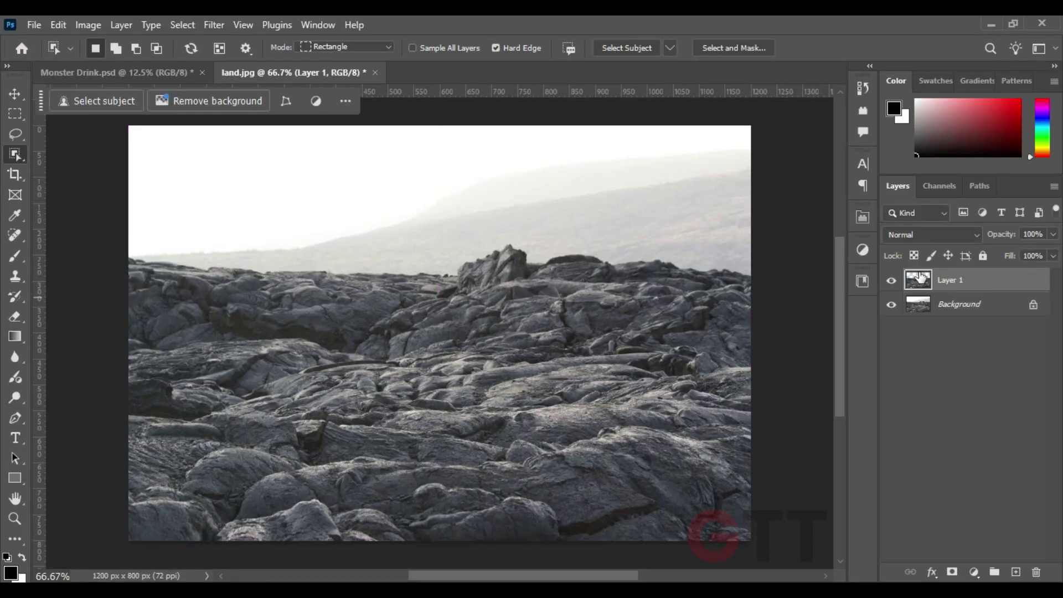
pyautogui.rightClick(950, 283)
pyautogui.click(920, 418)
pyautogui.press('v')
pyautogui.moveTo(342, 354); pyautogui.dragTo(368, 338)
pyautogui.moveTo(441, 391); pyautogui.dragTo(585, 474)
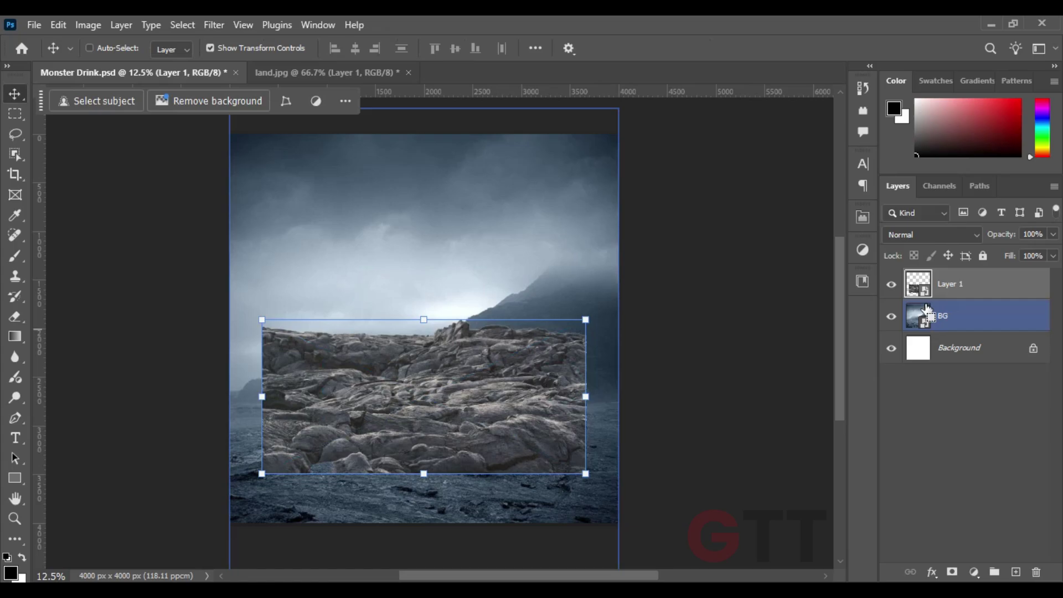
# Mask the rocky ground with its contracted outline and stretch it across the canvas width
pyautogui.keyDown('ctrl'); pyautogui.click(918, 285); pyautogui.keyUp('ctrl')
pyautogui.click(182, 25)
pyautogui.click(608, 194)
pyautogui.click(951, 572)
pyautogui.moveTo(562, 430); pyautogui.dragTo(594, 392)
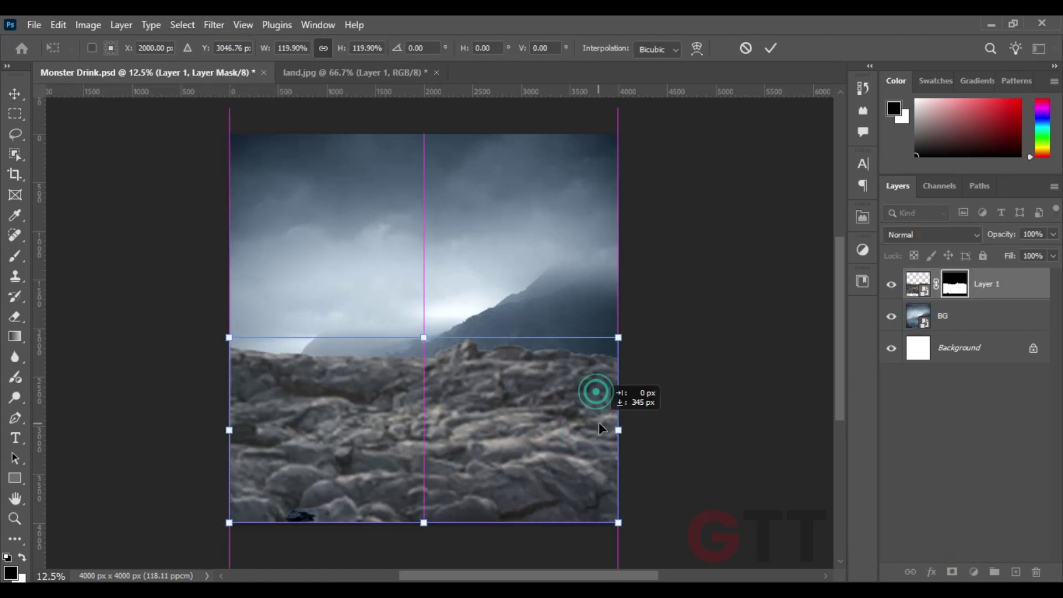
pyautogui.press('Return')
pyautogui.moveTo(618, 430); pyautogui.dragTo(681, 438)
pyautogui.press('Escape')
pyautogui.press('\\')
pyautogui.press('\\')
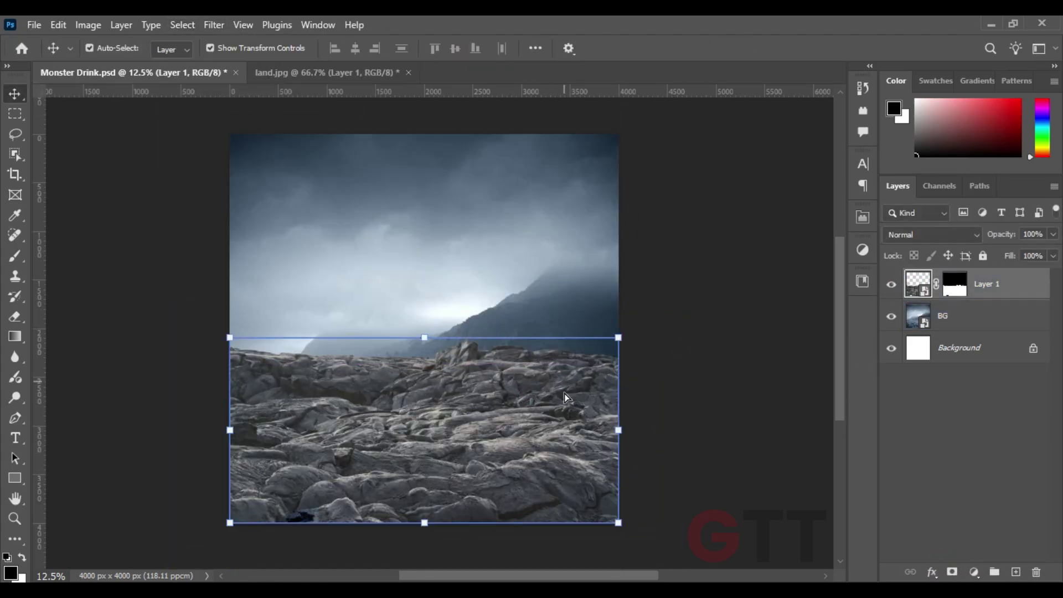
pyautogui.hotkey('ctrl', 't')
pyautogui.press('Return')
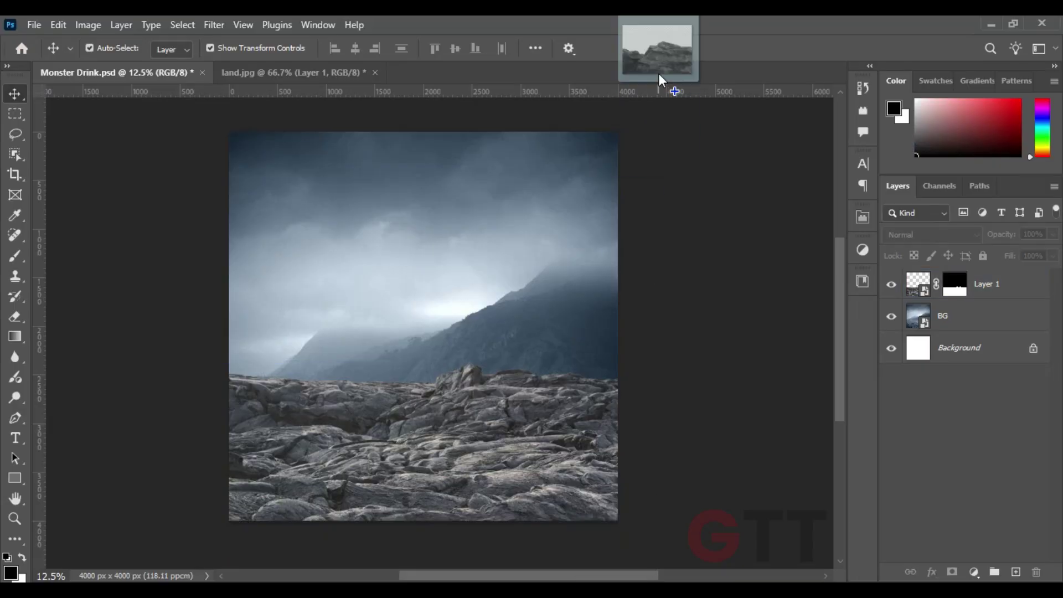
# Open the isolated rock PNG, select the rock with Object Selection, and copy it into Monster Drink
pyautogui.moveTo(923, 158); pyautogui.dragTo(659, 73)
pyautogui.click(15, 154)
pyautogui.moveTo(202, 254); pyautogui.dragTo(675, 409)
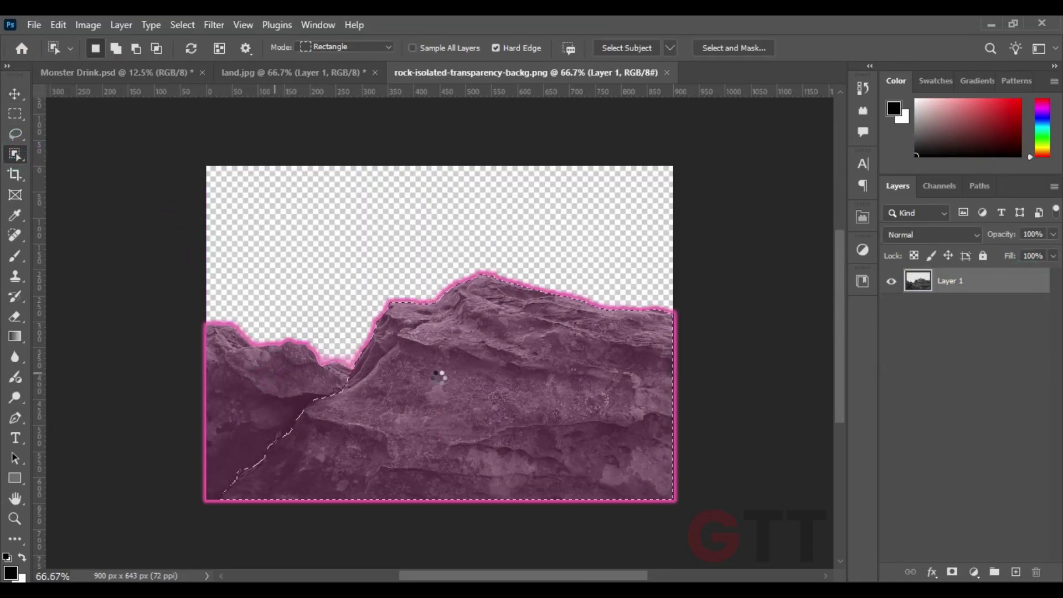
pyautogui.hotkey('ctrl', 'j')
pyautogui.press('v')
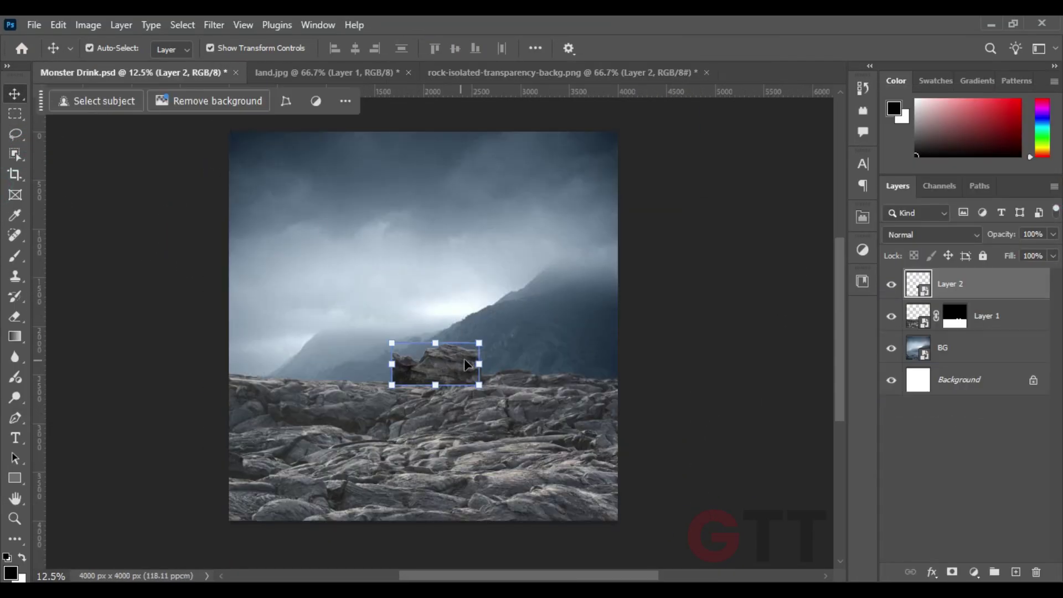
# Mask the rock layer with its outline contracted by 2 pixels
pyautogui.keyDown('ctrl'); pyautogui.click(918, 283); pyautogui.keyUp('ctrl')
pyautogui.click(212, 25)
pyautogui.click(357, 304)
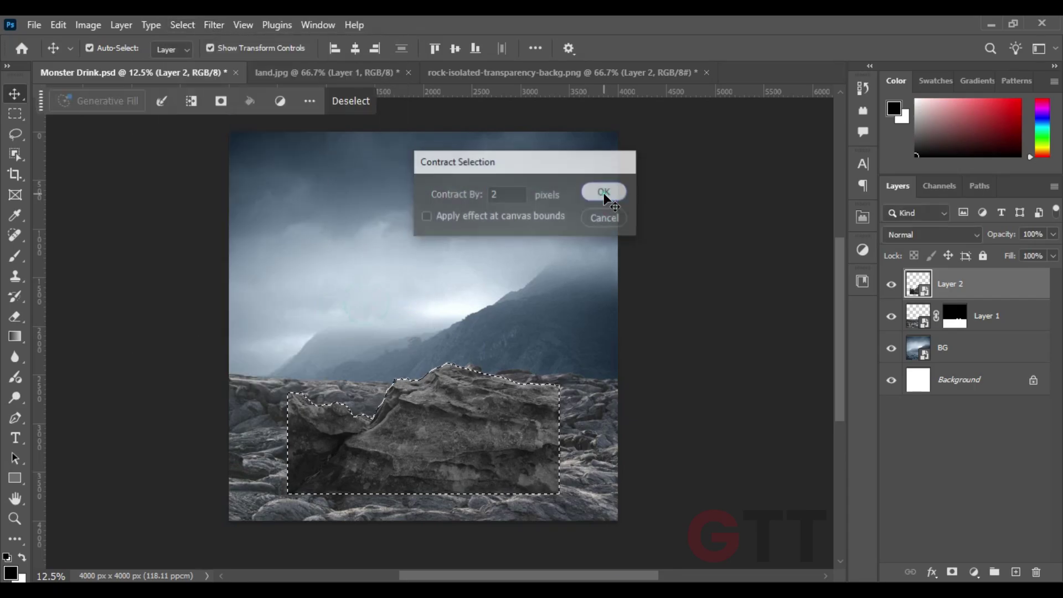
pyautogui.click(600, 192)
pyautogui.click(952, 572)
# Move the masked rock down over the ground, then open Stone.jpg and select its jagged rock
pyautogui.moveTo(464, 424); pyautogui.dragTo(523, 390)
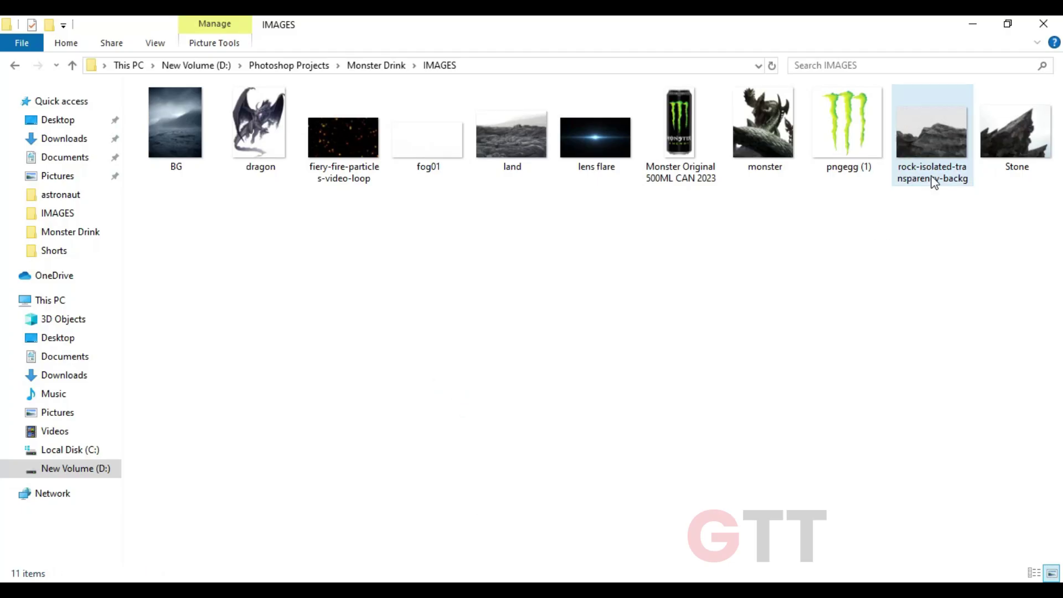
pyautogui.moveTo(1016, 133); pyautogui.dragTo(648, 564)
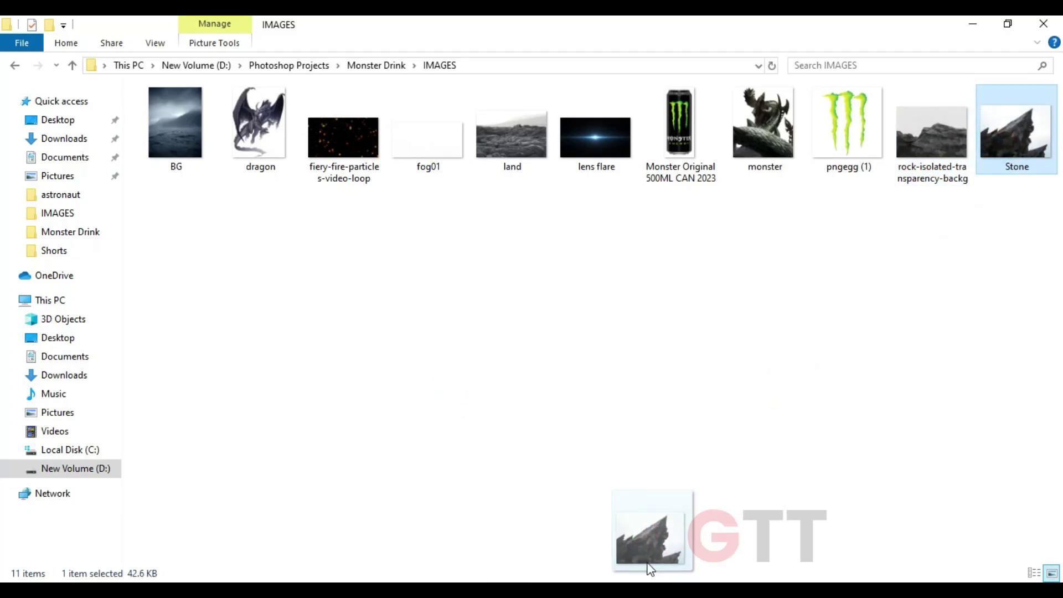
pyautogui.moveTo(151, 133); pyautogui.dragTo(695, 375)
# Copy the jagged rock to a smart object layer and move it into Monster Drink
pyautogui.hotkey('ctrl', 'j')
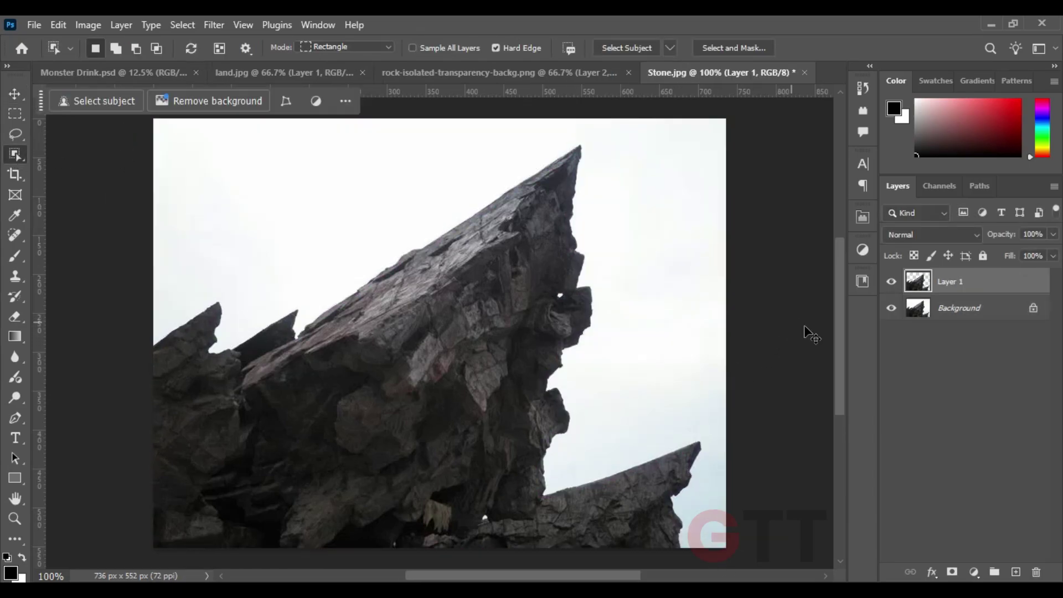
pyautogui.click(1054, 186)
pyautogui.click(974, 404)
pyautogui.press('v')
pyautogui.moveTo(332, 290)
pyautogui.mouseDown()
pyautogui.moveTo(384, 285)
pyautogui.moveTo(382, 299)
pyautogui.mouseUp()
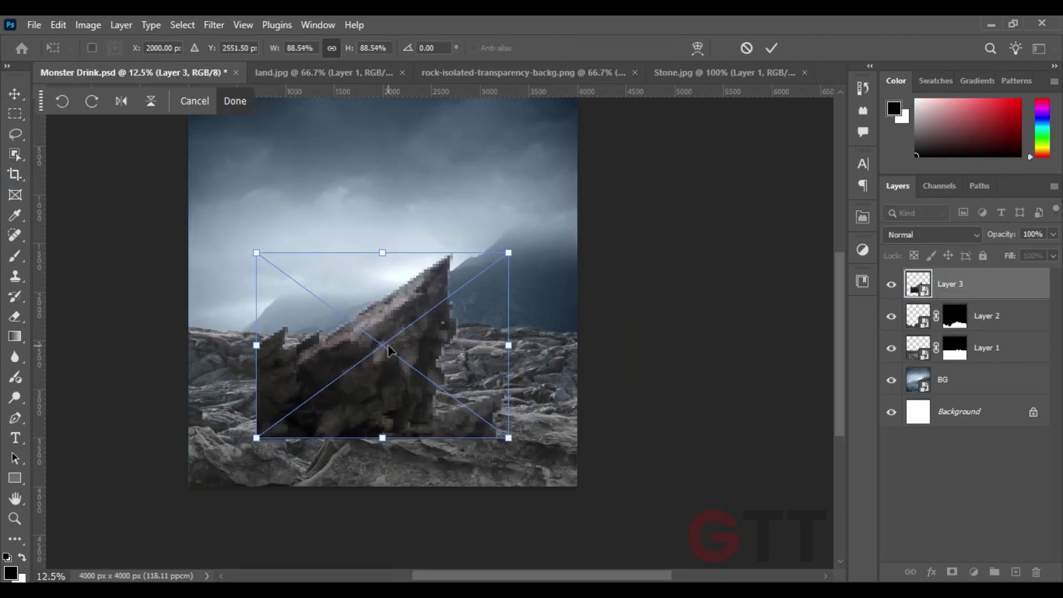
pyautogui.press('Return')
pyautogui.keyDown('ctrl'); pyautogui.click(918, 283); pyautogui.keyUp('ctrl')
# Mask the jagged rock with a 3 px contracted outline and stack it behind the rocky ground
pyautogui.click(182, 25)
pyautogui.click(343, 302)
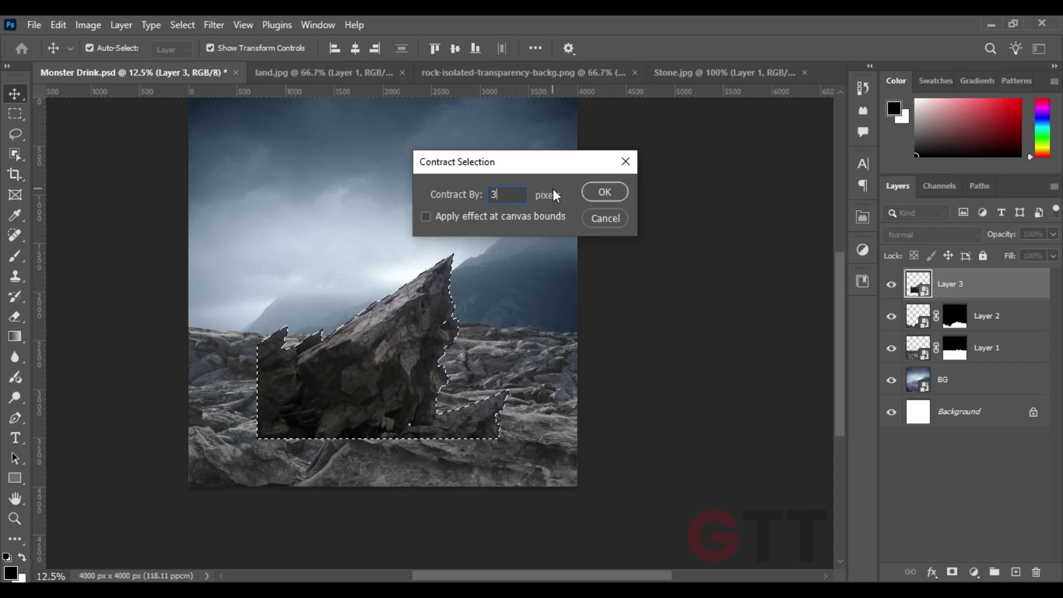
pyautogui.click(605, 190)
pyautogui.click(952, 572)
pyautogui.scroll(2, 408, 331)
pyautogui.moveTo(985, 283); pyautogui.dragTo(985, 362)
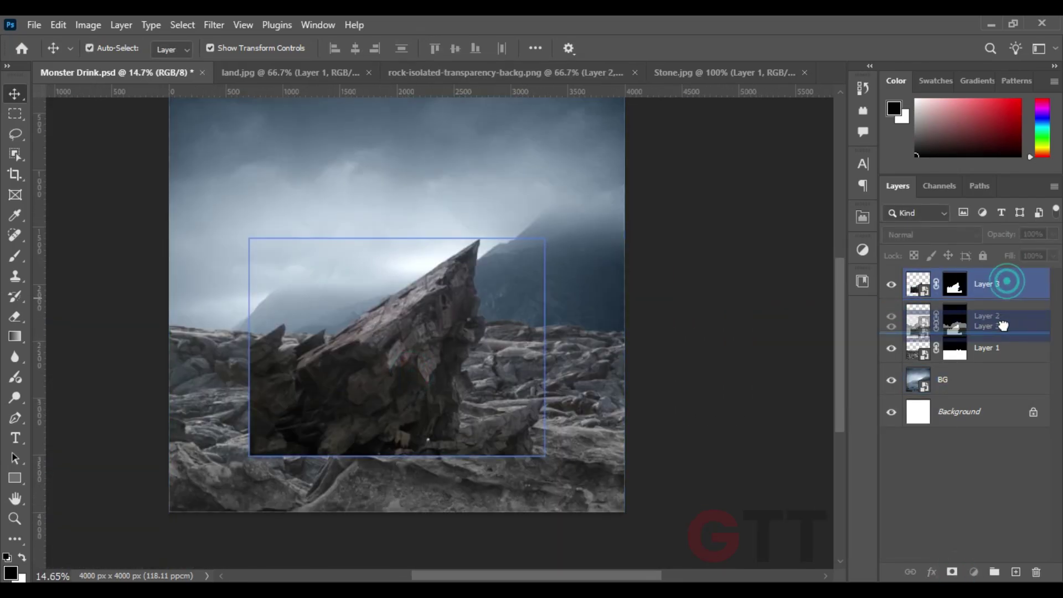
# Flip the jagged rock, position and resize it behind the ground, and adjust the foreground rocks
pyautogui.hotkey('ctrl', 't')
pyautogui.rightClick(513, 374)
pyautogui.click(534, 364)
pyautogui.press('Return')
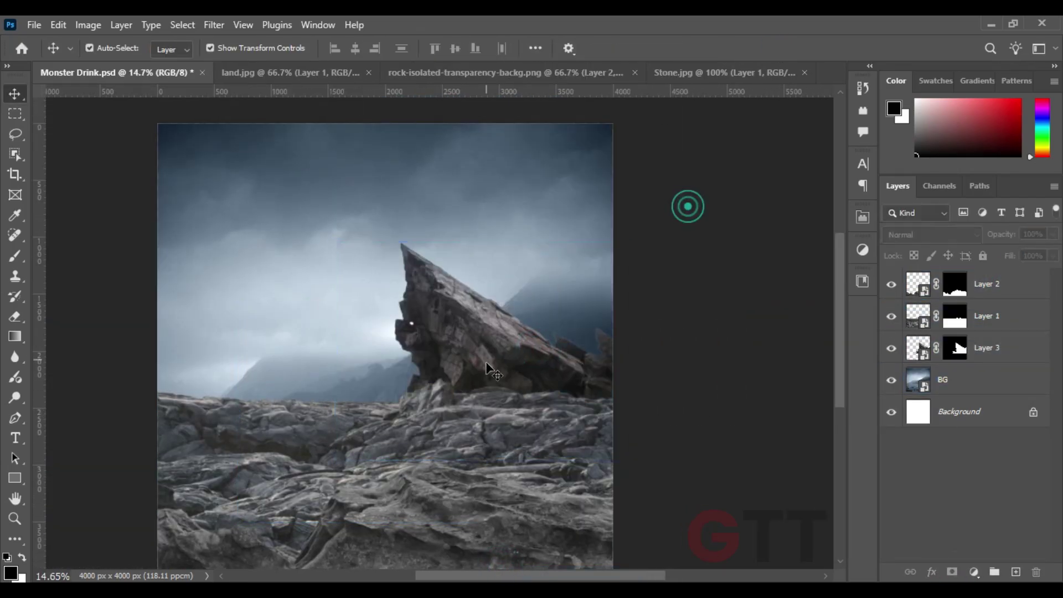
pyautogui.moveTo(487, 359); pyautogui.dragTo(535, 324)
pyautogui.hotkey('ctrl', '-')
pyautogui.hotkey('ctrl', '-')
pyautogui.moveTo(451, 438); pyautogui.dragTo(460, 400)
pyautogui.moveTo(502, 337)
pyautogui.mouseDown()
pyautogui.moveTo(507, 370)
pyautogui.moveTo(527, 344)
pyautogui.mouseUp()
pyautogui.hotkey('ctrl', 't')
pyautogui.press('Return')
pyautogui.hotkey('ctrl', '+')
pyautogui.moveTo(233, 469); pyautogui.dragTo(233, 472)
# Duplicate the spire to the left side, flip it horizontally, then shrink and tilt it
pyautogui.click(570, 361)
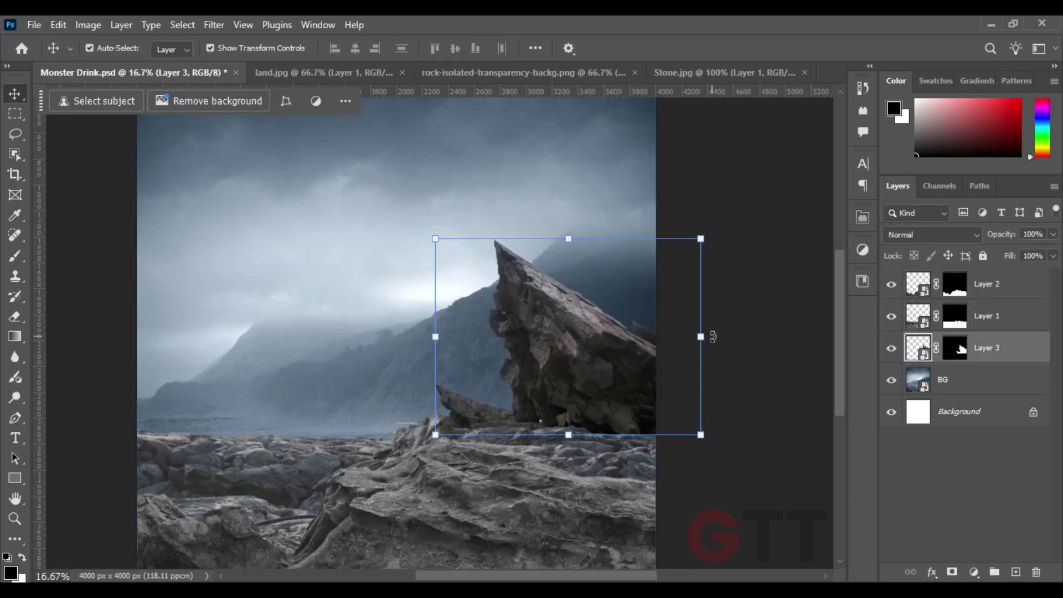
pyautogui.keyDown('alt'); pyautogui.moveTo(569, 361); pyautogui.dragTo(193, 416); pyautogui.keyUp('alt')
pyautogui.hotkey('ctrl', 't')
pyautogui.rightClick(231, 398)
pyautogui.click(253, 377)
pyautogui.press('Return')
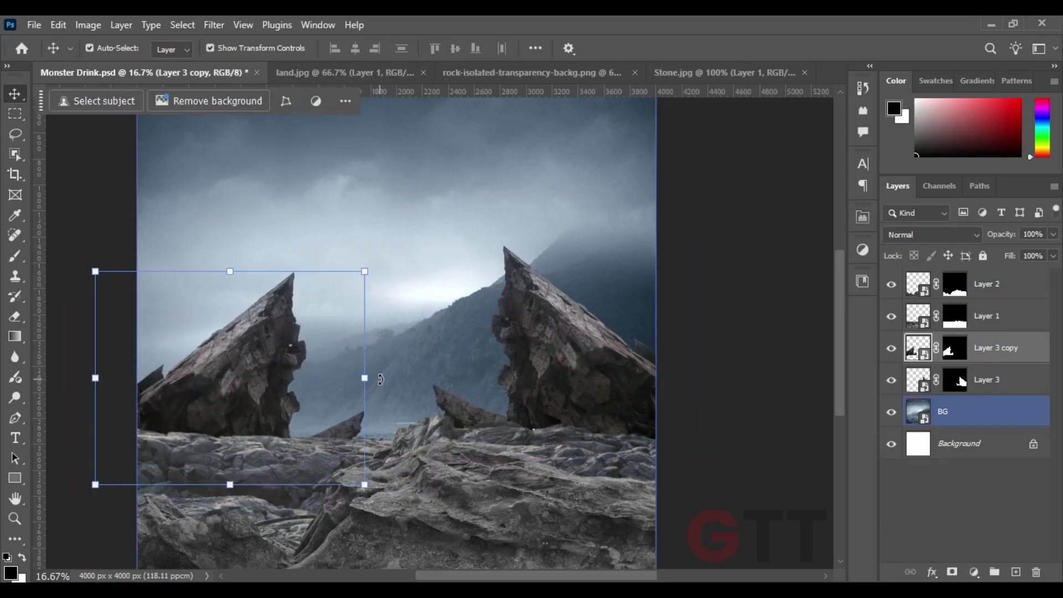
pyautogui.hotkey('ctrl', 't')
pyautogui.moveTo(232, 380); pyautogui.dragTo(331, 363)
pyautogui.press('Return')
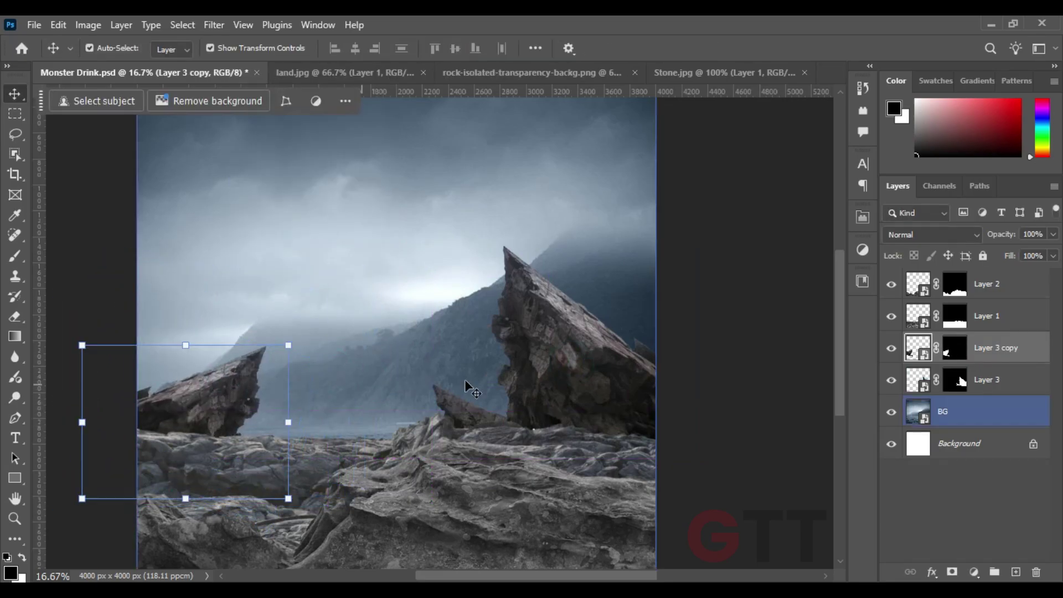
# Add a second spire copy beside the big one, rotated about 19 degrees, then deselect
pyautogui.keyDown('alt'); pyautogui.moveTo(533, 320); pyautogui.dragTo(465, 375); pyautogui.keyUp('alt')
pyautogui.moveTo(550, 360); pyautogui.dragTo(534, 406)
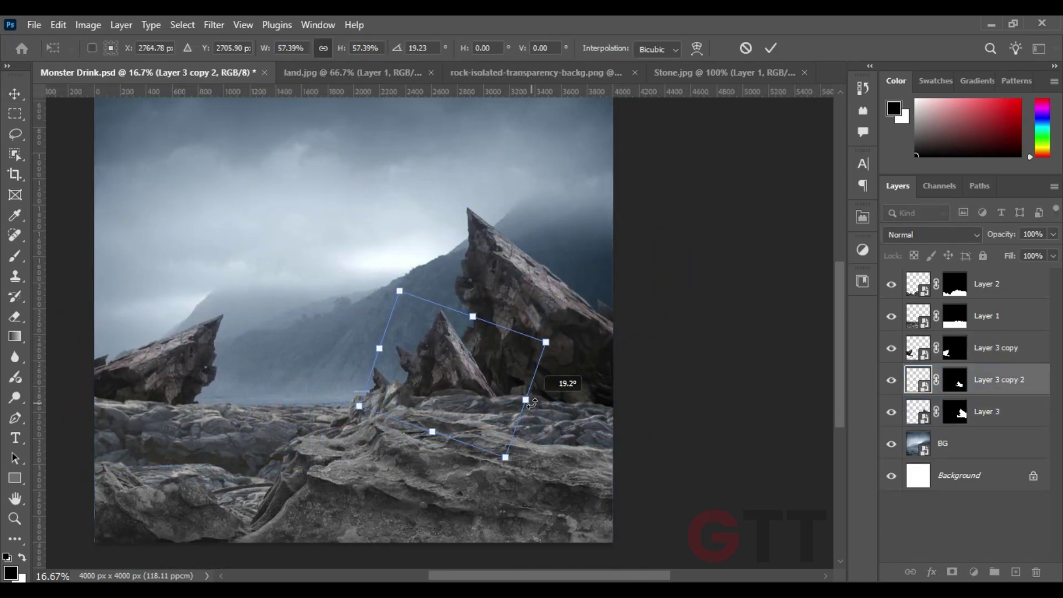
pyautogui.moveTo(460, 381); pyautogui.dragTo(478, 383)
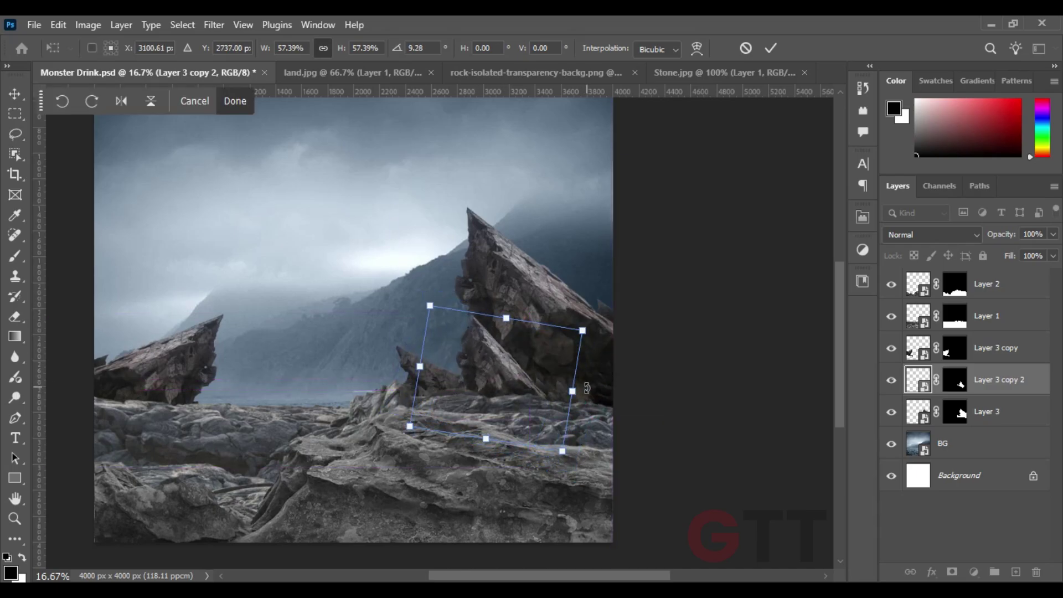
pyautogui.press('Return')
pyautogui.click(549, 387)
pyautogui.scroll(-1, 619, 384)
pyautogui.click(688, 326)
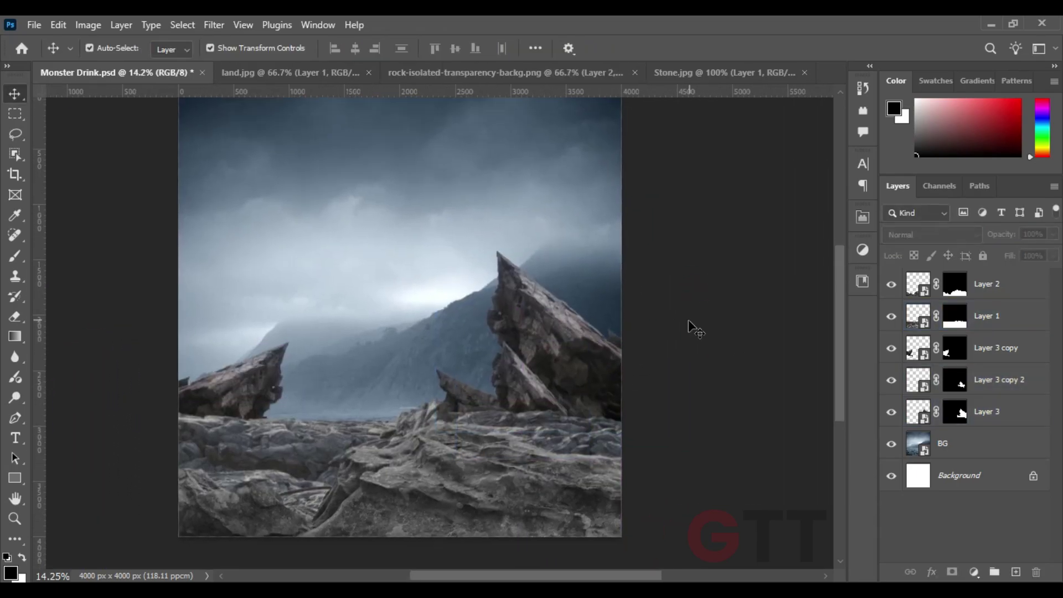
# Place the Monster can image, stack it beneath the foreground rocks, and centre it
pyautogui.hotkey('alt', 'Tab')
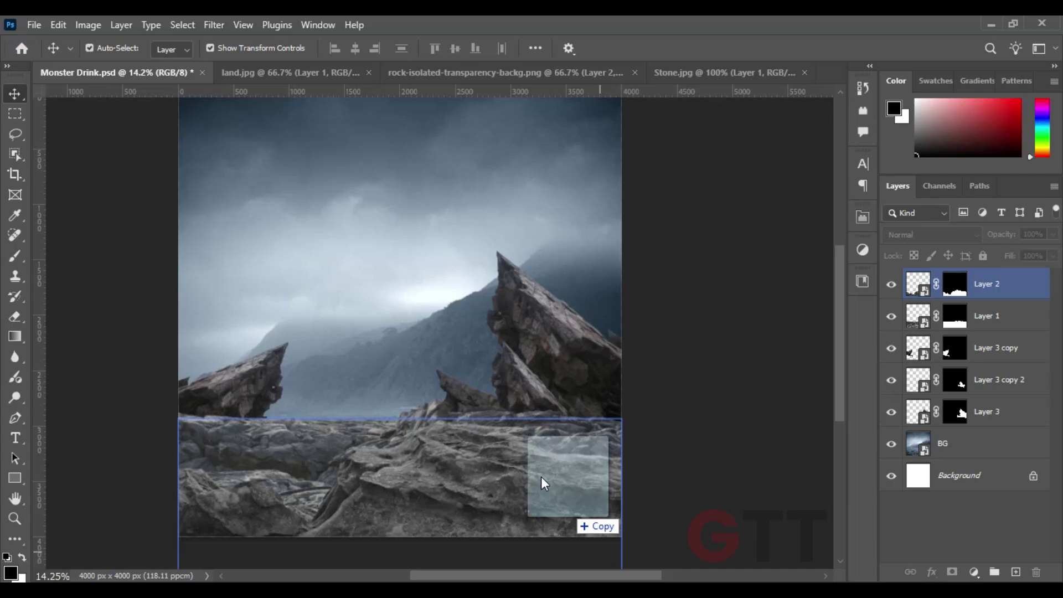
pyautogui.moveTo(679, 130); pyautogui.dragTo(402, 346)
pyautogui.press('Return')
pyautogui.moveTo(986, 315); pyautogui.dragTo(986, 277)
pyautogui.moveTo(508, 487); pyautogui.dragTo(532, 490)
pyautogui.moveTo(425, 299); pyautogui.dragTo(425, 329)
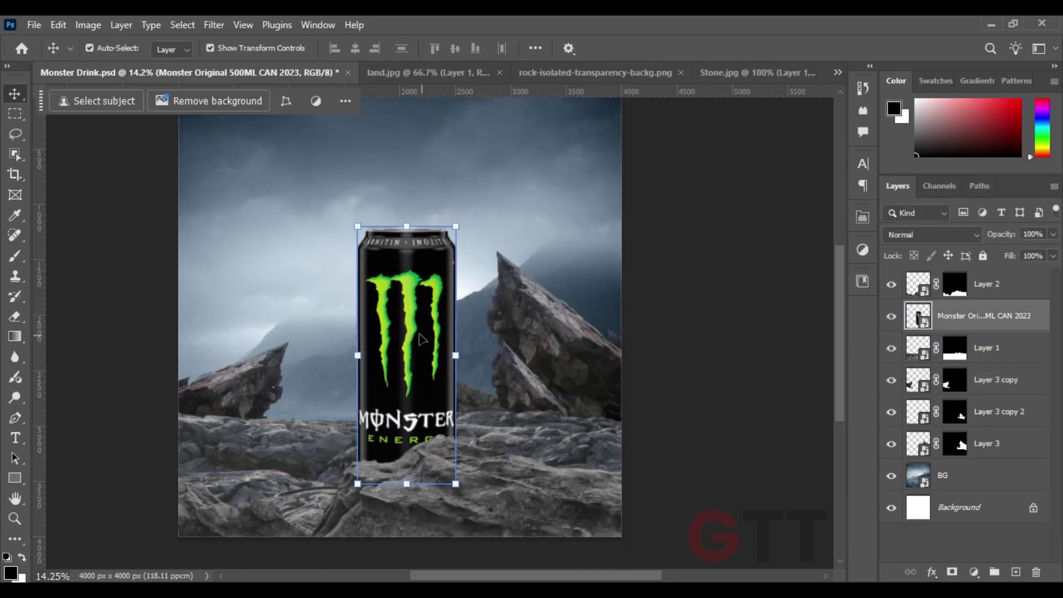
pyautogui.moveTo(840, 328); pyautogui.dragTo(840, 322)
pyautogui.click(699, 311)
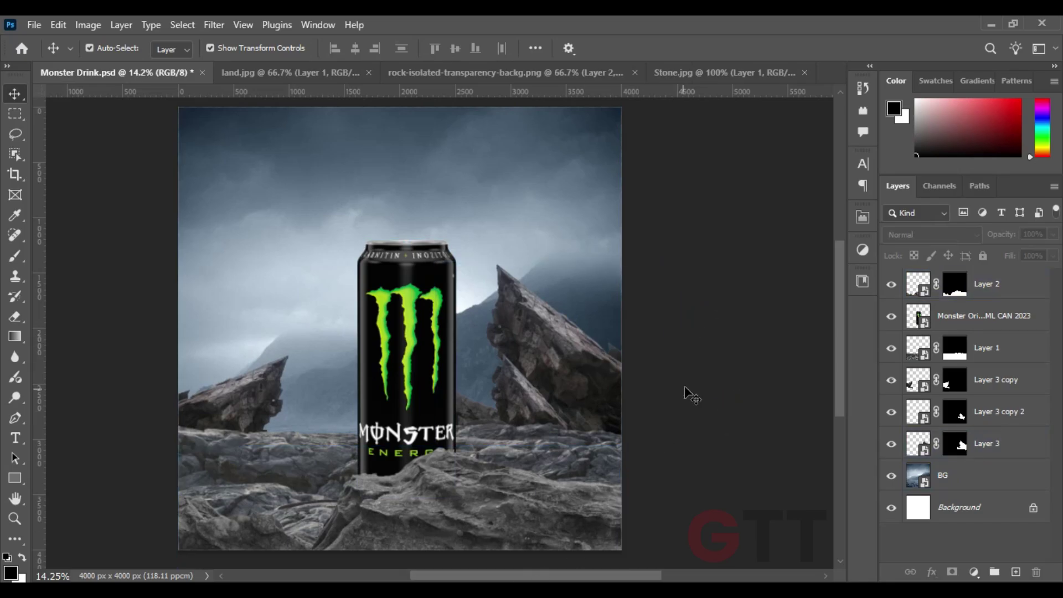
# Enlarge the foreground rocks and lower them slightly
pyautogui.click(536, 339)
pyautogui.click(515, 499)
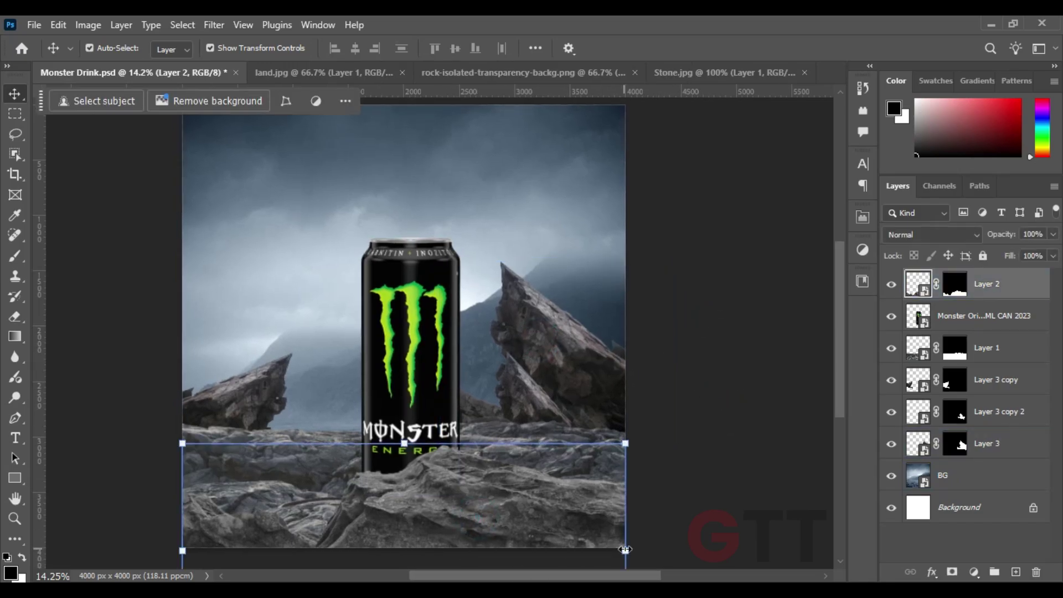
pyautogui.hotkey('ctrl', 't')
pyautogui.moveTo(511, 498); pyautogui.dragTo(514, 519)
pyautogui.press('Return')
# Enlarge the Monster can, then add a Curves adjustment clipped to the rock layer
pyautogui.click(426, 410)
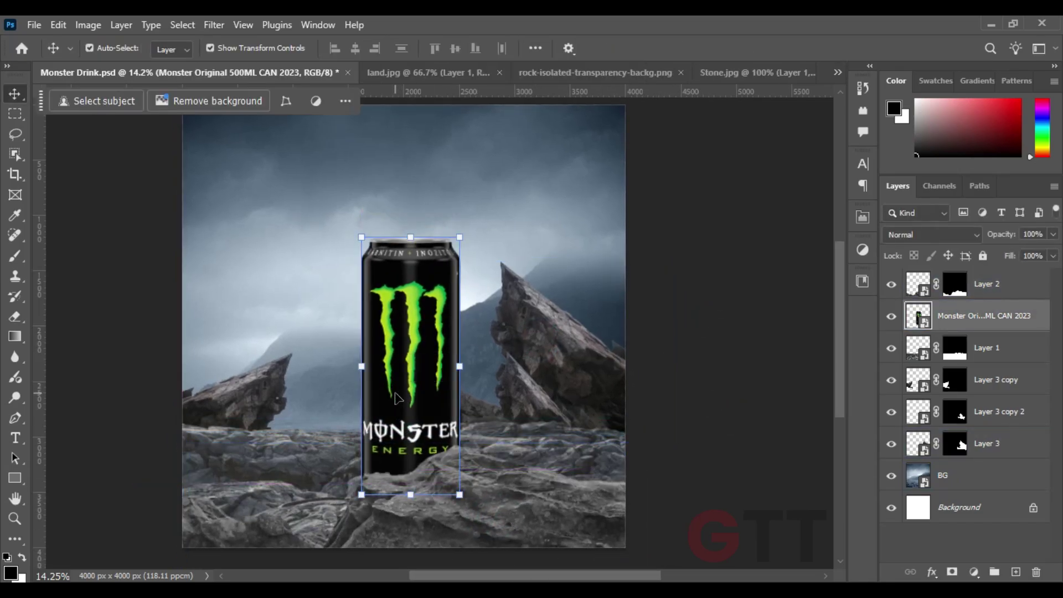
pyautogui.hotkey('ctrl', 't')
pyautogui.moveTo(408, 242); pyautogui.dragTo(410, 183)
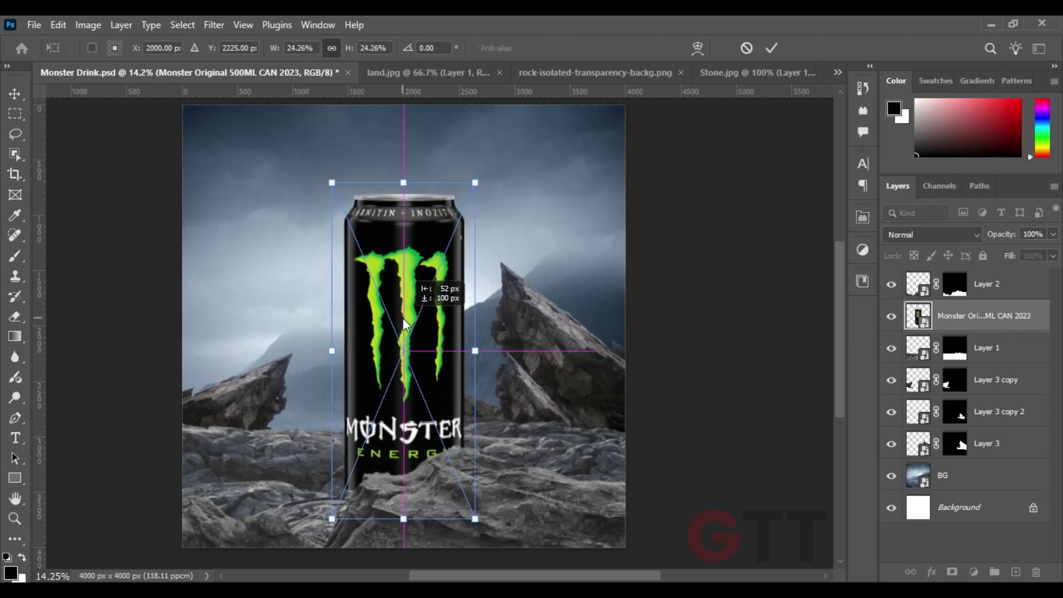
pyautogui.click(712, 375)
pyautogui.click(991, 283)
pyautogui.click(973, 572)
# Pull the curve's top-right highlight point down to darken the rock
pyautogui.click(949, 446)
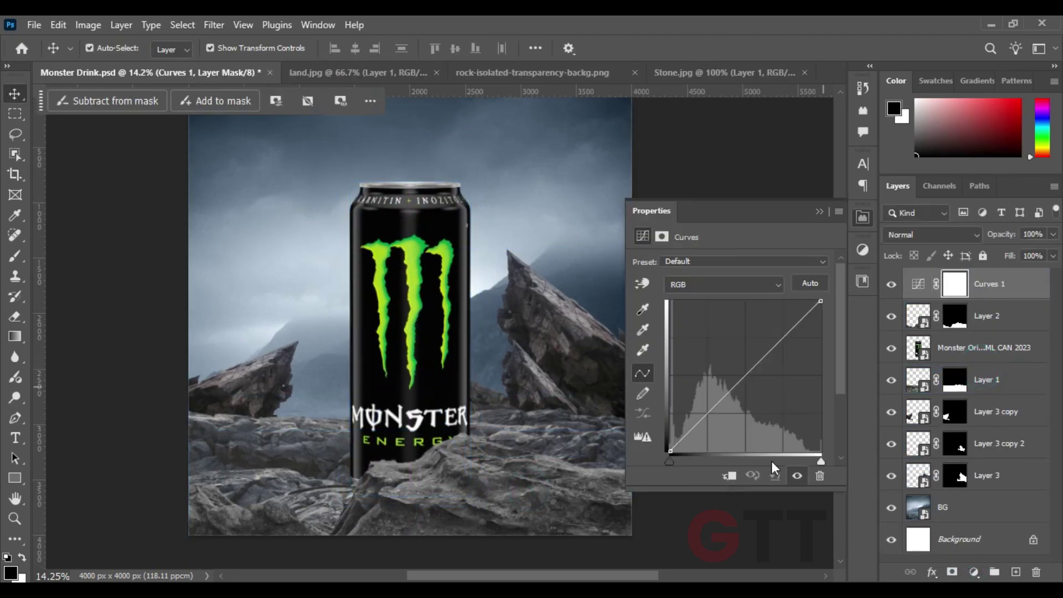
pyautogui.click(729, 476)
pyautogui.moveTo(821, 302); pyautogui.dragTo(840, 398)
pyautogui.click(863, 217)
# Alt-drag clipped copies of the darkening Curves above the other rock layers and the can
pyautogui.moveTo(996, 284); pyautogui.dragTo(1008, 554)
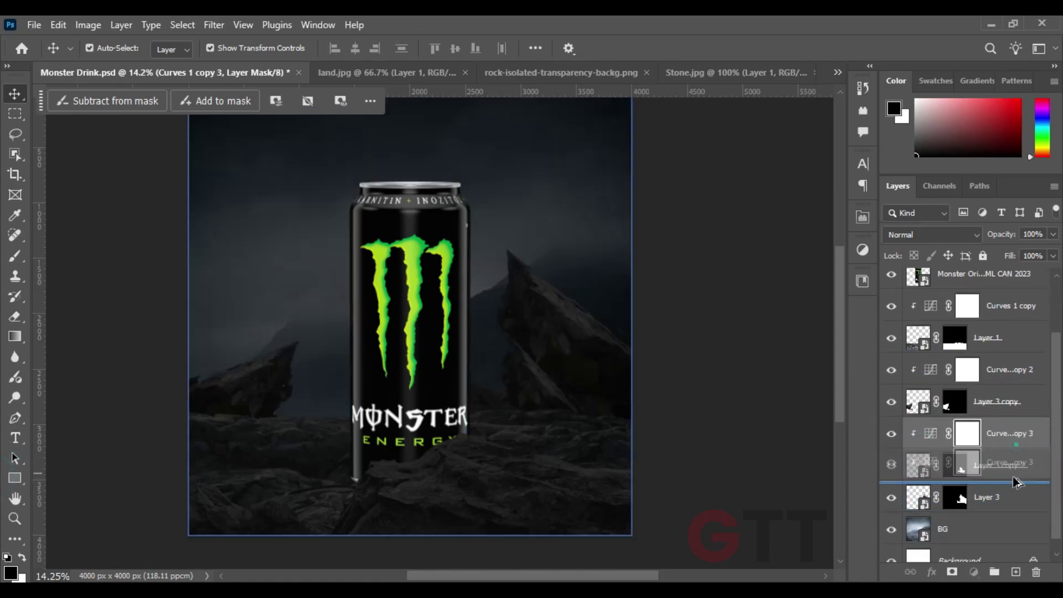
pyautogui.click(464, 321)
pyautogui.moveTo(1048, 374); pyautogui.dragTo(997, 277)
pyautogui.click(712, 349)
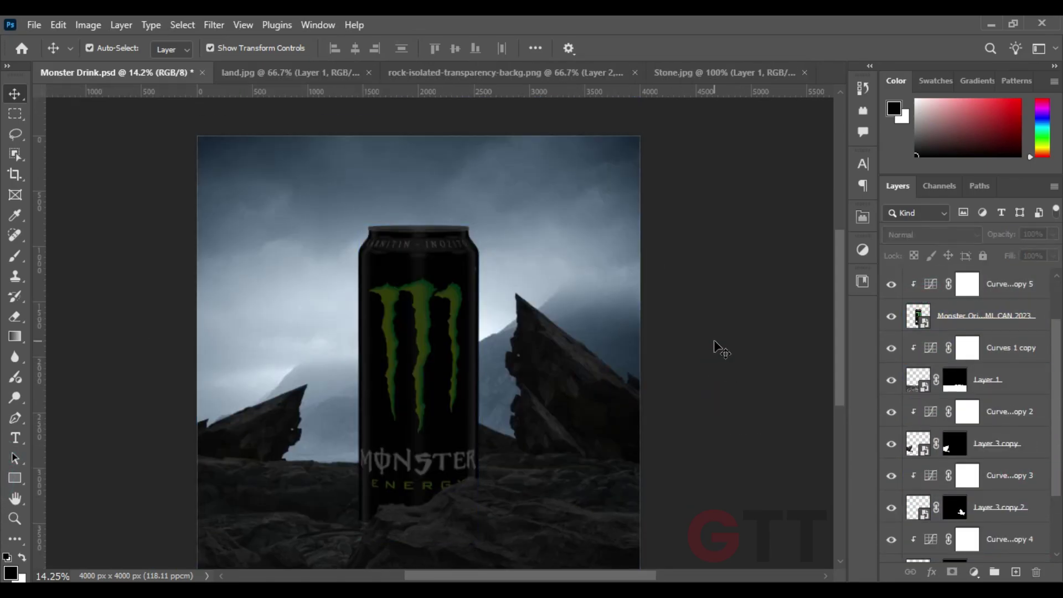
# Switch to the Brush tool and target the right rock's Curves mask
pyautogui.moveTo(778, 450); pyautogui.dragTo(540, 382)
pyautogui.click(982, 546)
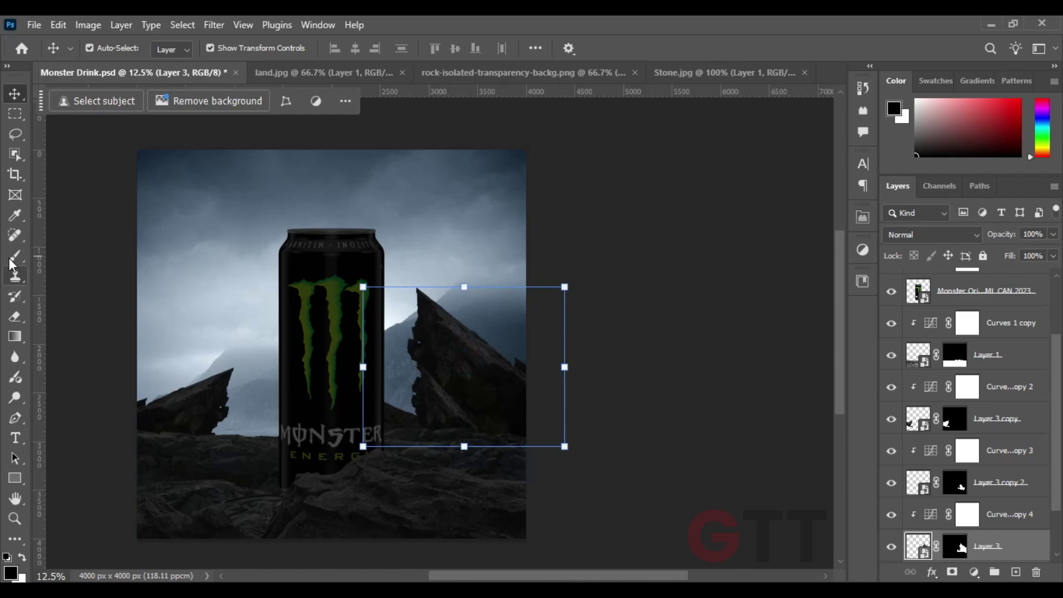
pyautogui.press('b')
pyautogui.click(967, 514)
# With a small 100% opacity brush, paint black along the left rock's sky-facing rim
pyautogui.press('0')
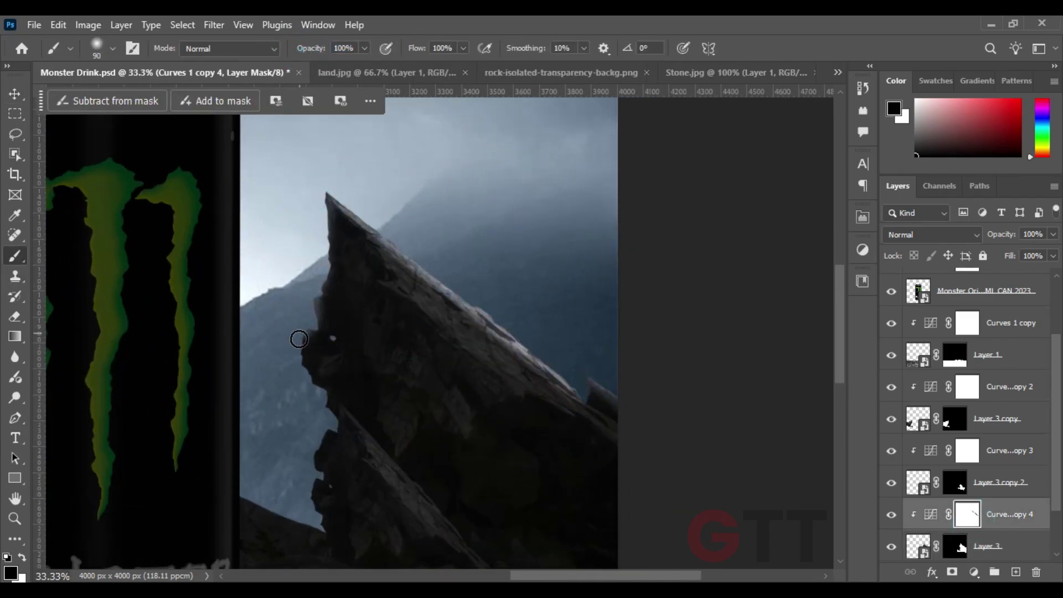
pyautogui.moveTo(305, 433); pyautogui.dragTo(351, 339)
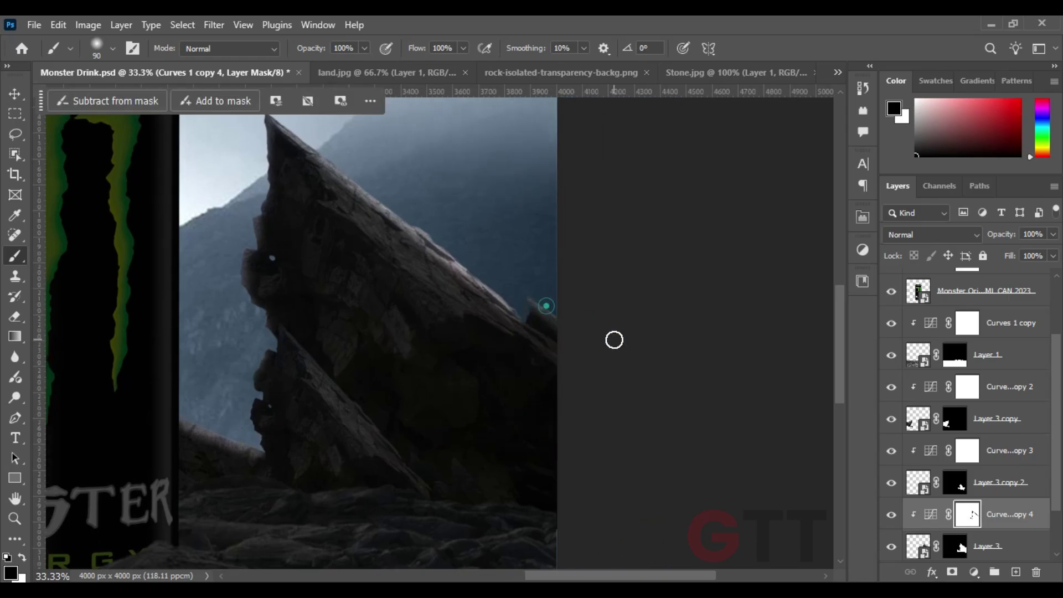
pyautogui.moveTo(370, 437); pyautogui.dragTo(449, 258)
pyautogui.hotkey('alt', ']')
pyautogui.hotkey('alt', ']')
pyautogui.hotkey('alt', ']')
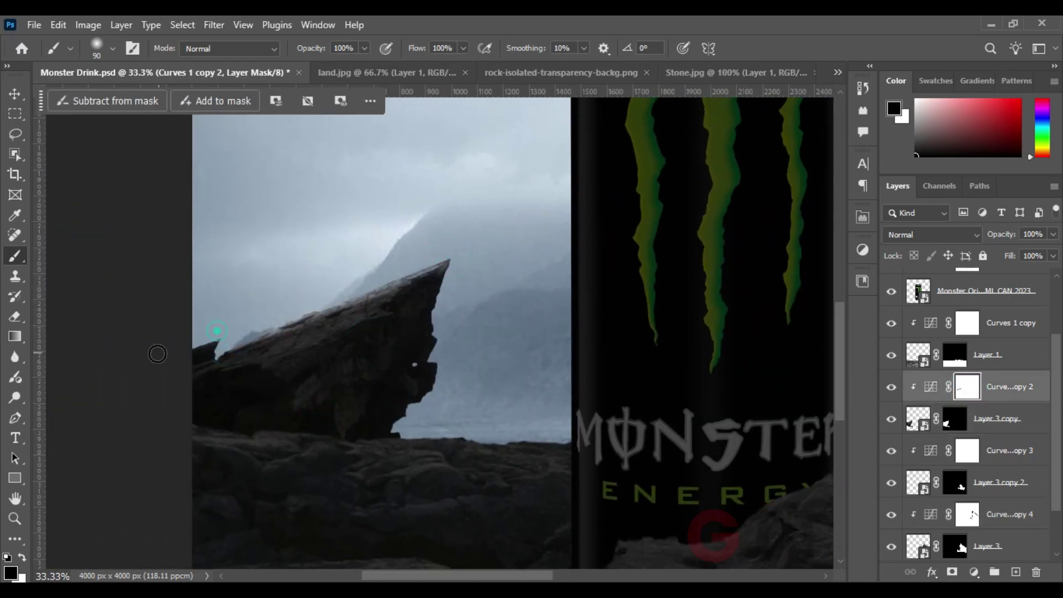
pyautogui.scroll(2, 438, 361)
pyautogui.scroll(1, 443, 416)
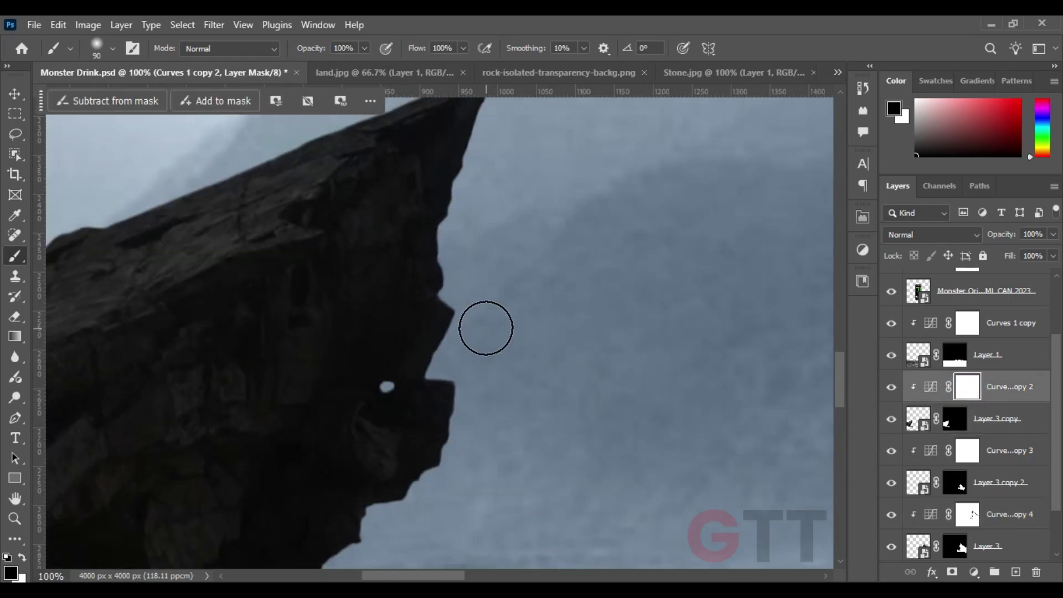
pyautogui.press('[')
pyautogui.press('[')
pyautogui.press('[')
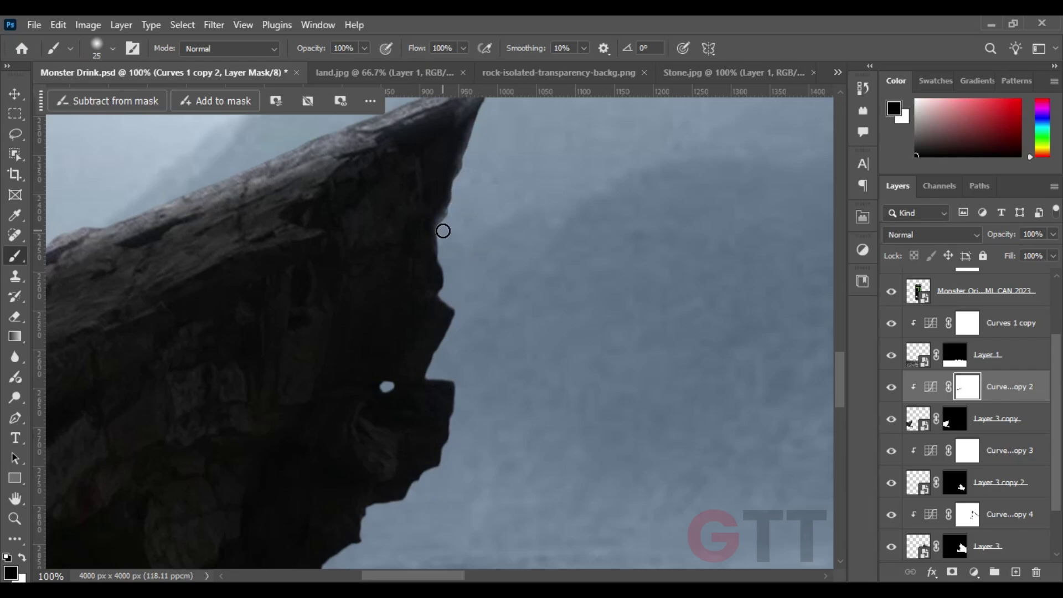
pyautogui.moveTo(447, 377); pyautogui.dragTo(509, 328)
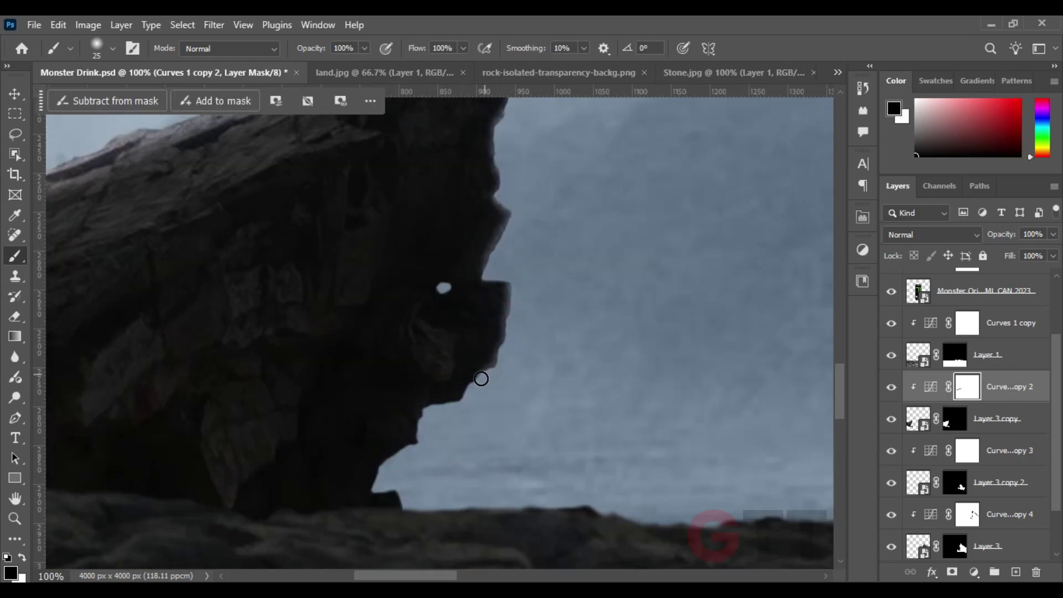
# Inspect the painted edges, re-show the left rock's darkening, and target the right rock's mask
pyautogui.scroll(-3, 441, 303)
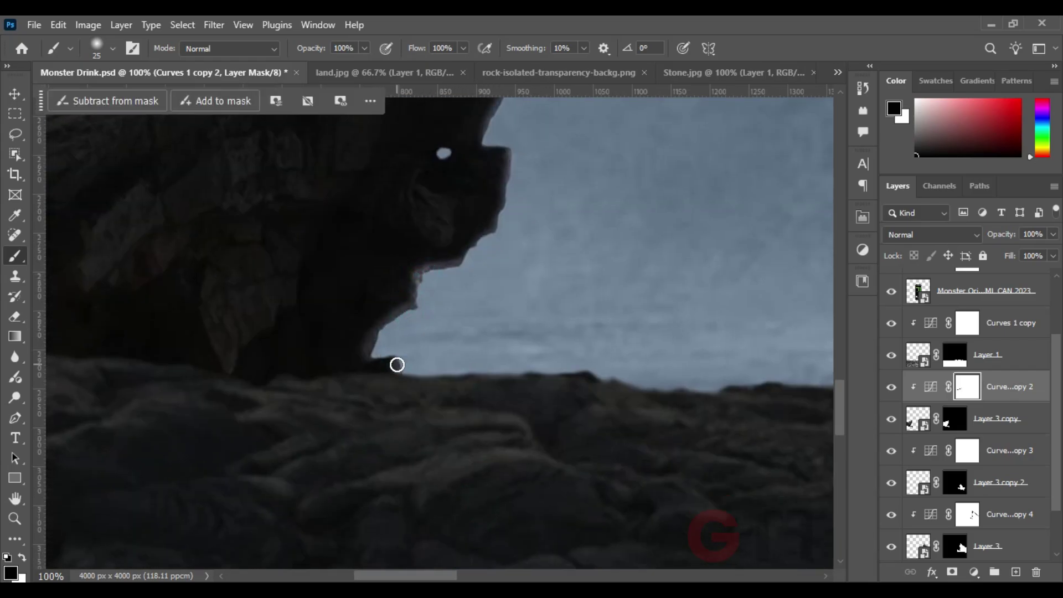
pyautogui.scroll(7, 397, 365)
pyautogui.hscroll(-3, 630, 224)
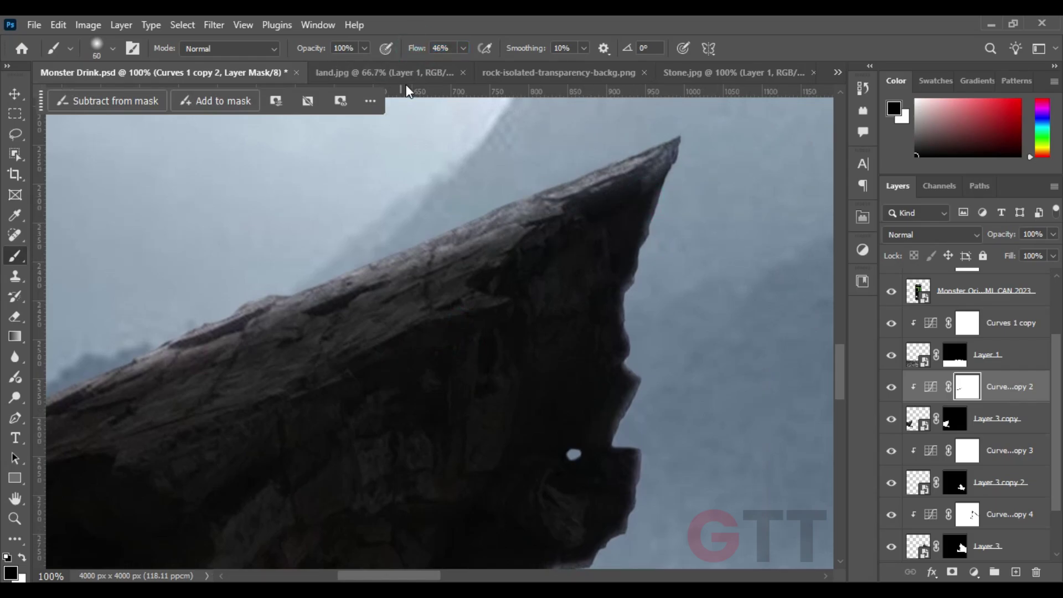
pyautogui.scroll(-3, 584, 202)
pyautogui.scroll(-1, 460, 368)
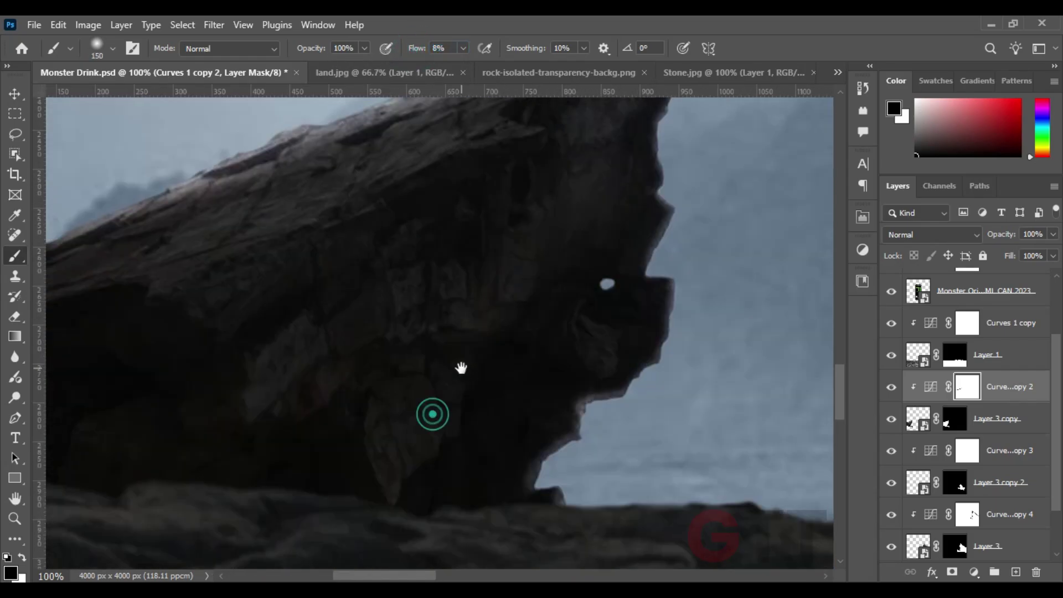
pyautogui.scroll(4, 477, 311)
pyautogui.hscroll(-3, 477, 311)
pyautogui.scroll(-5, 603, 377)
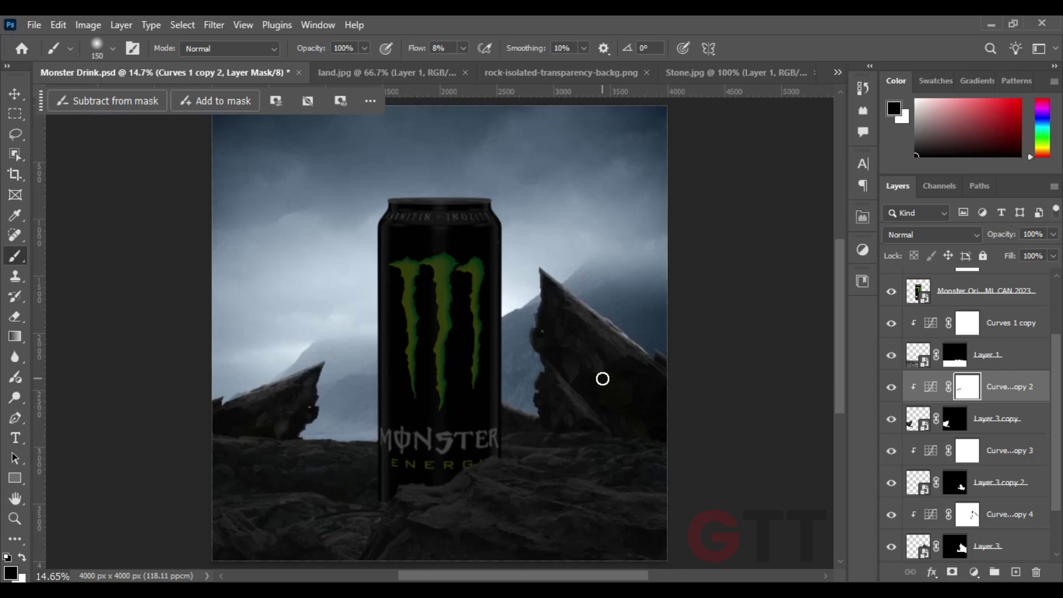
pyautogui.scroll(3, 603, 378)
pyautogui.hscroll(8, 612, 327)
pyautogui.hscroll(-1, 609, 261)
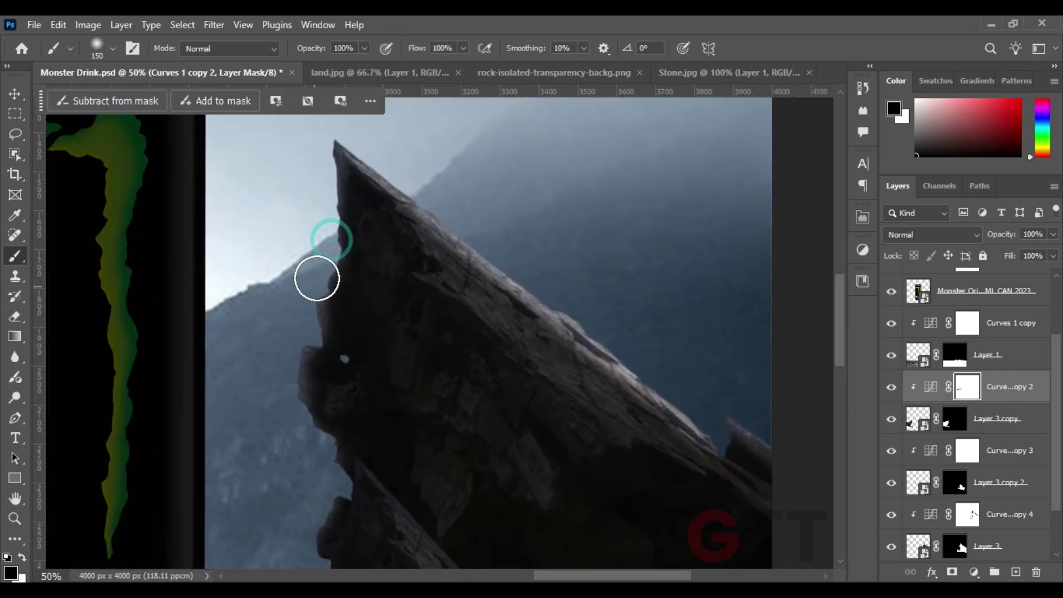
pyautogui.click(893, 393)
pyautogui.scroll(-2, 969, 415)
pyautogui.click(1003, 450)
# Paint white with a slightly smaller brush along the right rock's lower edge
pyautogui.press('x')
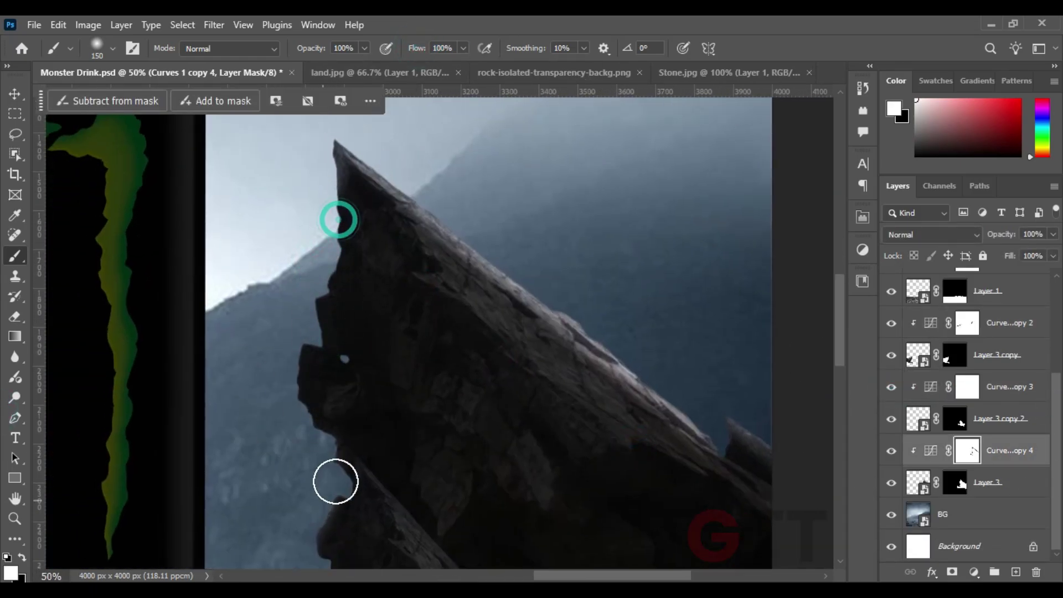
pyautogui.scroll(-3, 291, 179)
pyautogui.hscroll(-1, 292, 179)
pyautogui.scroll(1, 292, 180)
pyautogui.press('[')
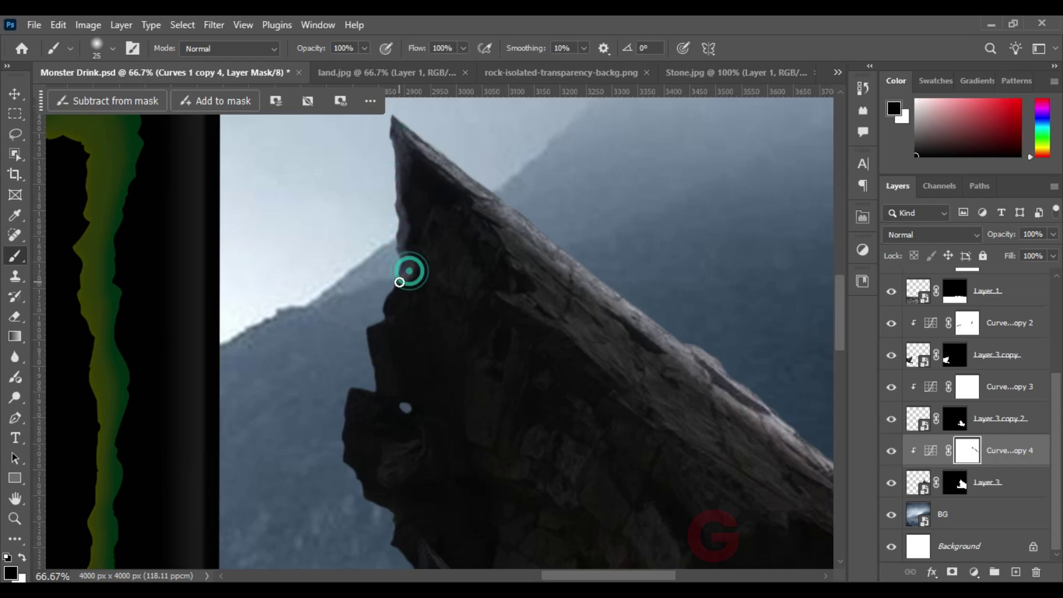
pyautogui.moveTo(383, 358)
pyautogui.mouseDown()
pyautogui.moveTo(372, 283)
pyautogui.moveTo(348, 248)
pyautogui.mouseUp()
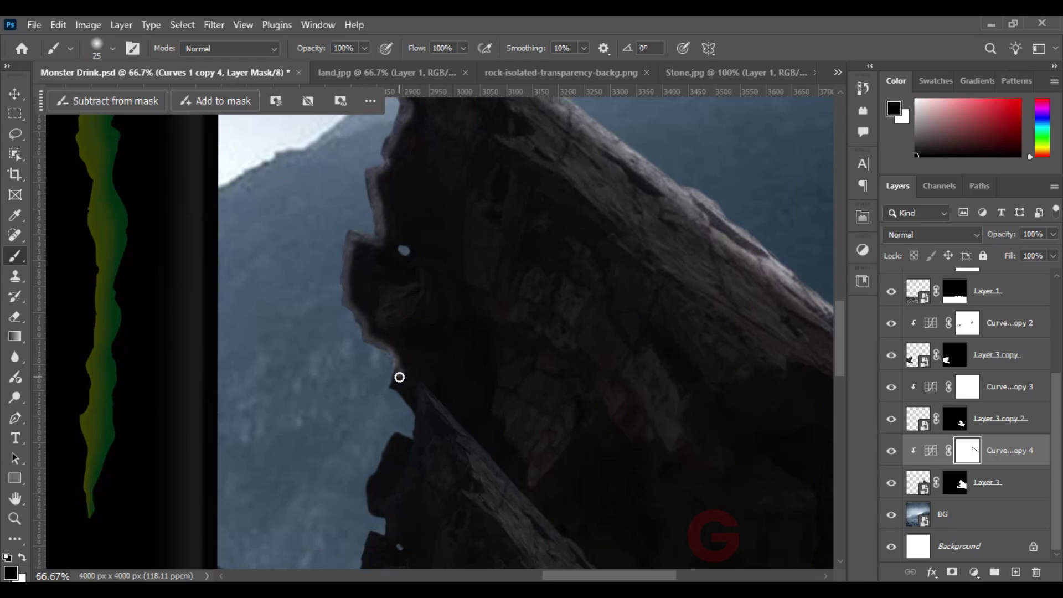
pyautogui.moveTo(399, 377); pyautogui.dragTo(480, 335)
# Continue lightening the rock's sky-facing rims with a much larger brush
pyautogui.hscroll(3, 455, 352)
pyautogui.hscroll(3, 330, 315)
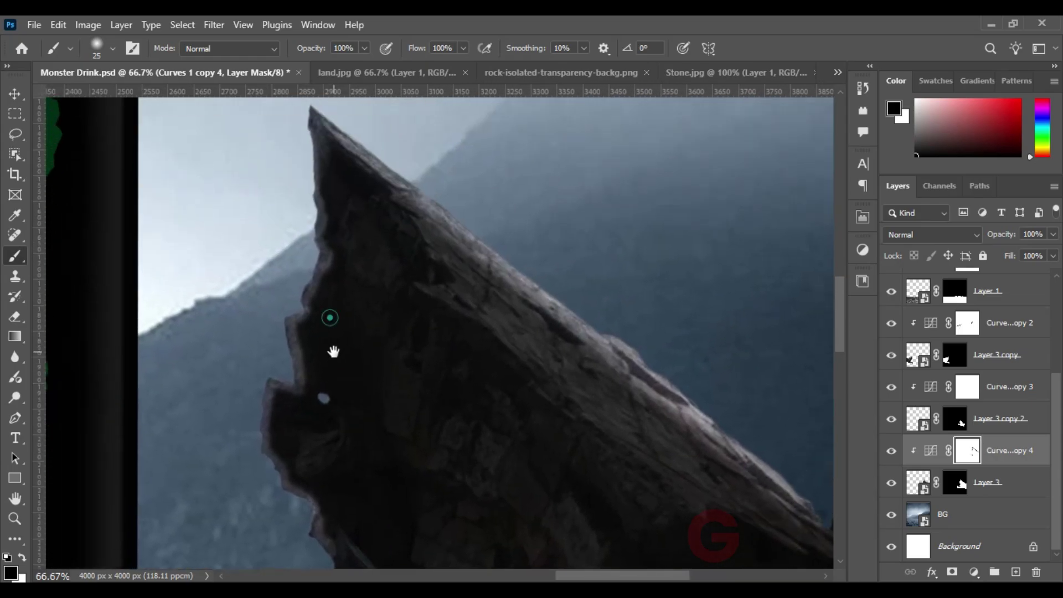
pyautogui.hscroll(3, 493, 369)
pyautogui.scroll(2, 242, 204)
pyautogui.hscroll(-1, 242, 204)
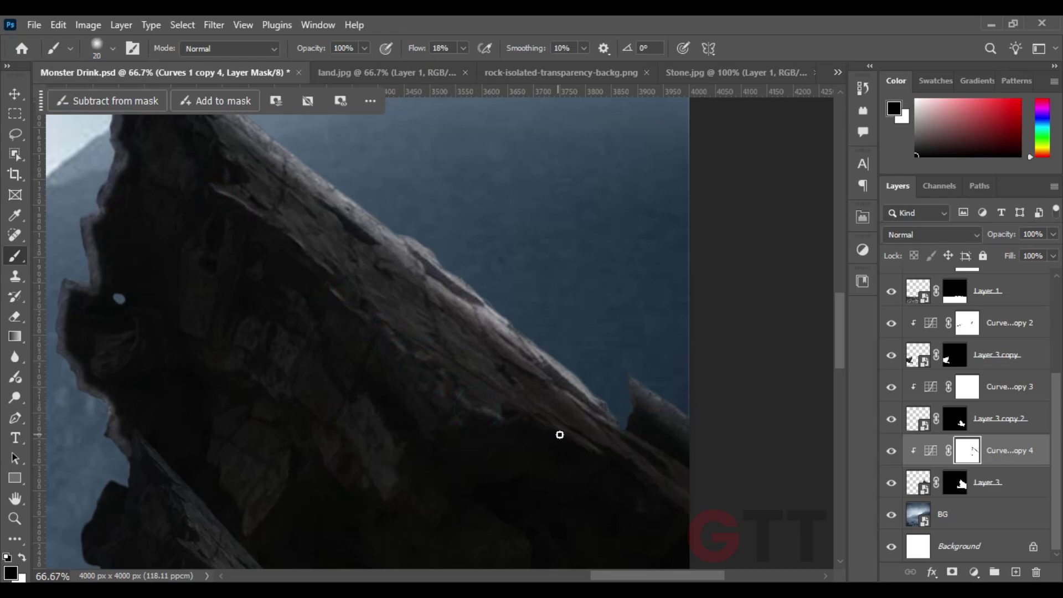
pyautogui.scroll(-2, 559, 435)
pyautogui.hscroll(2, 540, 402)
pyautogui.scroll(-1, 611, 456)
pyautogui.press(']')
pyautogui.press(']')
pyautogui.press(']')
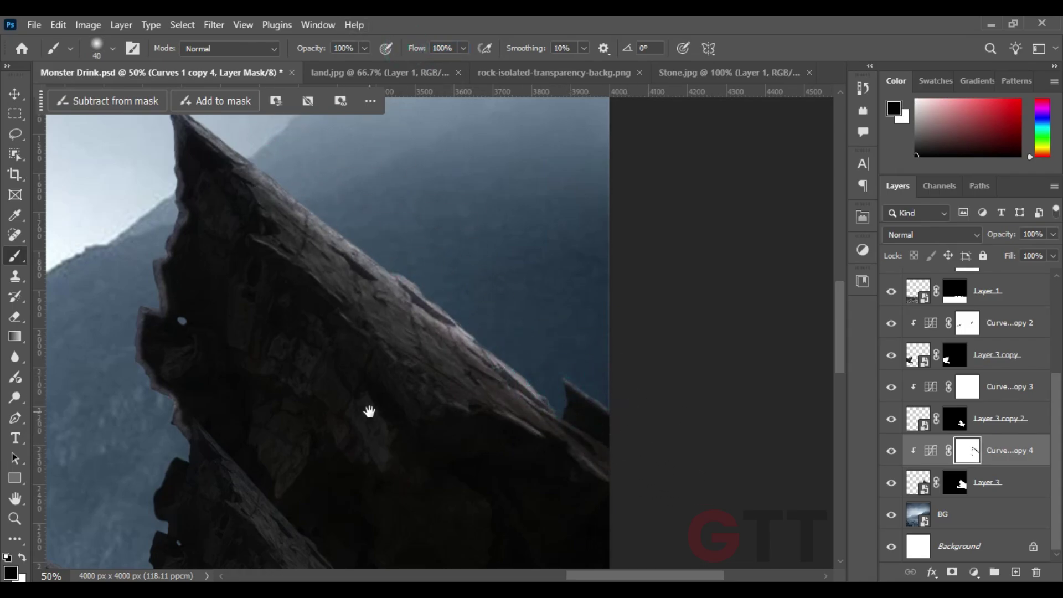
pyautogui.scroll(-5, 369, 411)
pyautogui.hscroll(-2, 288, 278)
# Pick the rock layer from the canvas and target its darkening Curves mask
pyautogui.hotkey('alt', ']')
pyautogui.hotkey('alt', ']')
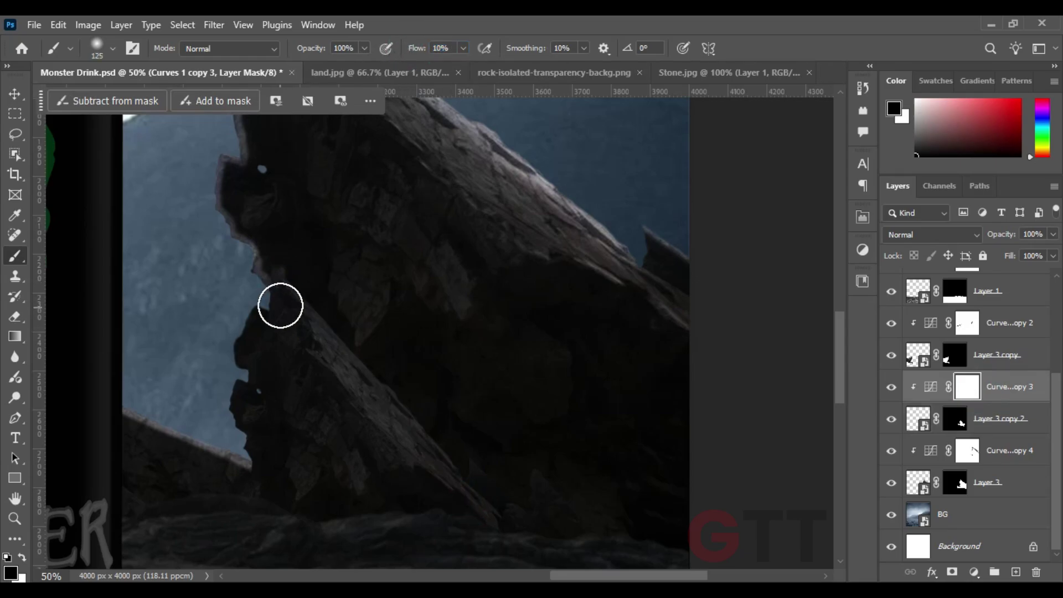
pyautogui.scroll(-2, 584, 522)
pyautogui.scroll(-1, 356, 417)
pyautogui.scroll(-2, 268, 391)
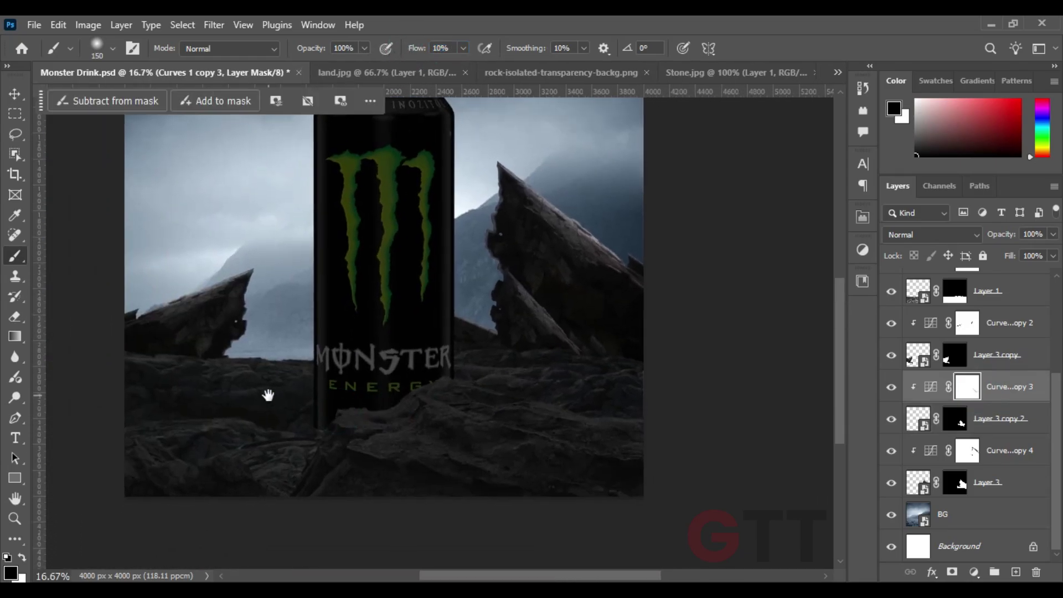
pyautogui.keyDown('ctrl'); pyautogui.click(256, 388); pyautogui.keyUp('ctrl')
pyautogui.hotkey('alt', ']')
# Paint full-flow highlights with a smaller brush along the left and right rocks' ridges
pyautogui.scroll(1, 123, 359)
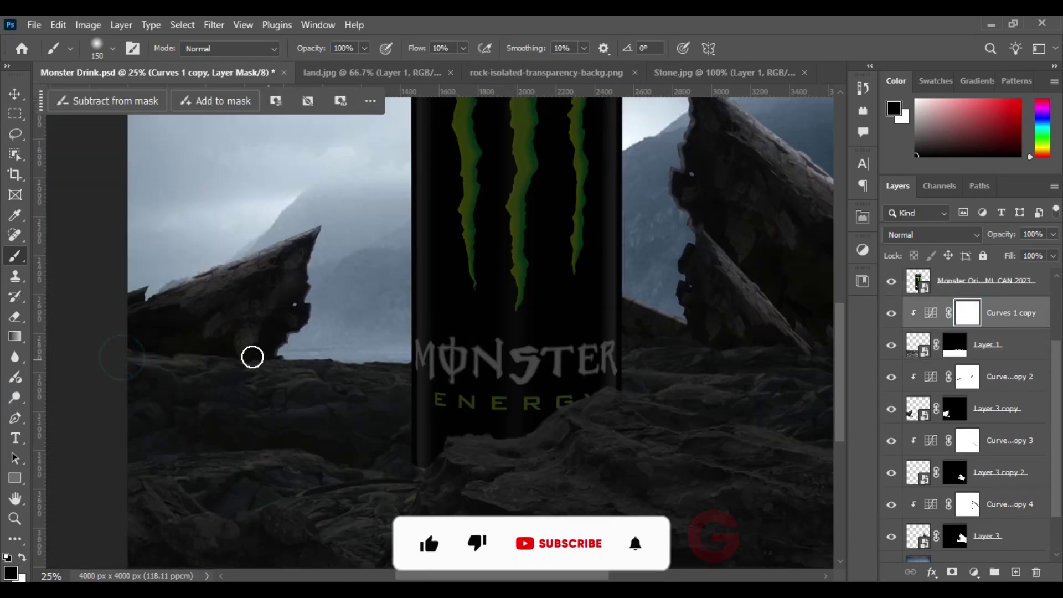
pyautogui.scroll(2, 179, 388)
pyautogui.press('[')
pyautogui.hotkey('shift', '0')
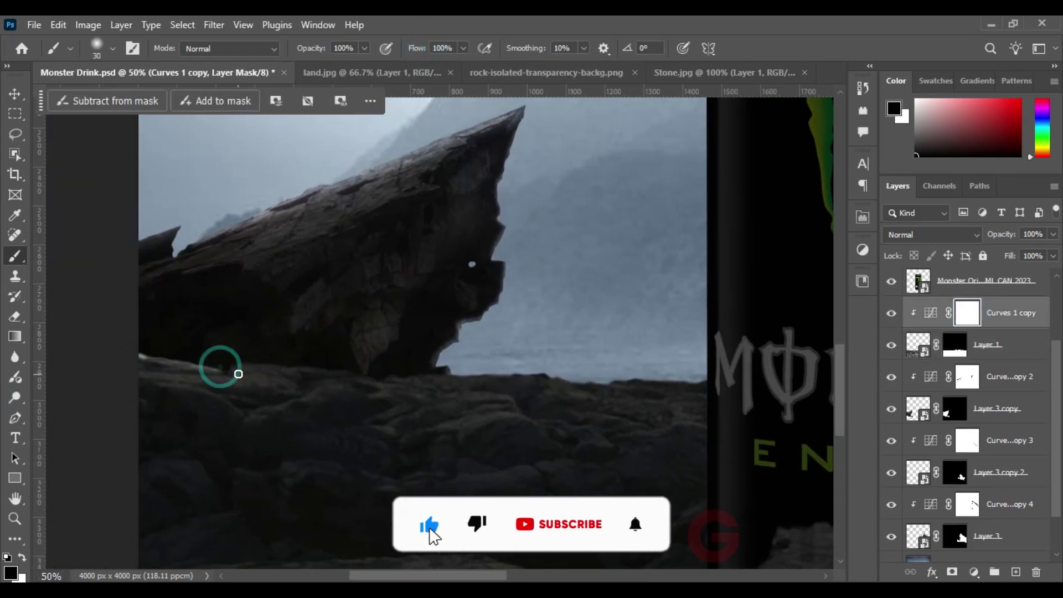
pyautogui.moveTo(347, 369); pyautogui.dragTo(221, 346)
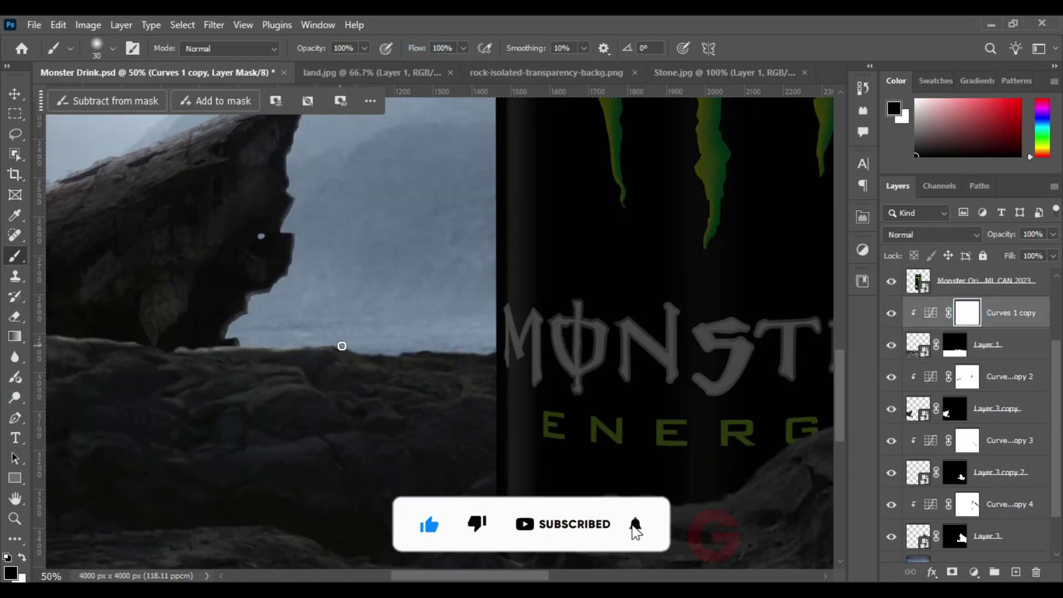
pyautogui.moveTo(341, 346); pyautogui.dragTo(194, 349)
pyautogui.moveTo(563, 354); pyautogui.dragTo(196, 354)
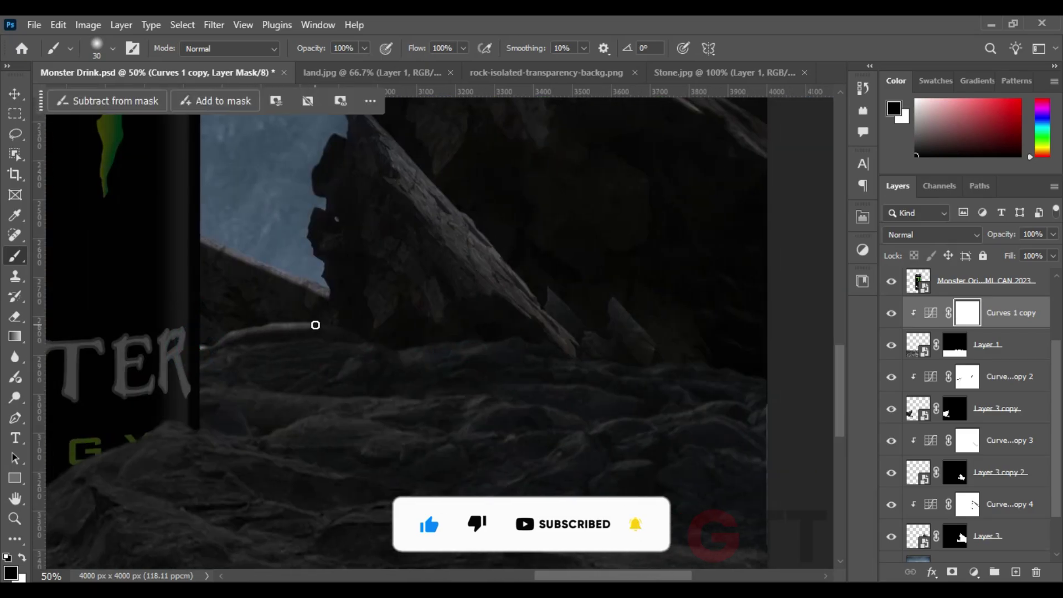
pyautogui.moveTo(534, 344); pyautogui.dragTo(371, 324)
pyautogui.moveTo(396, 373); pyautogui.dragTo(486, 360)
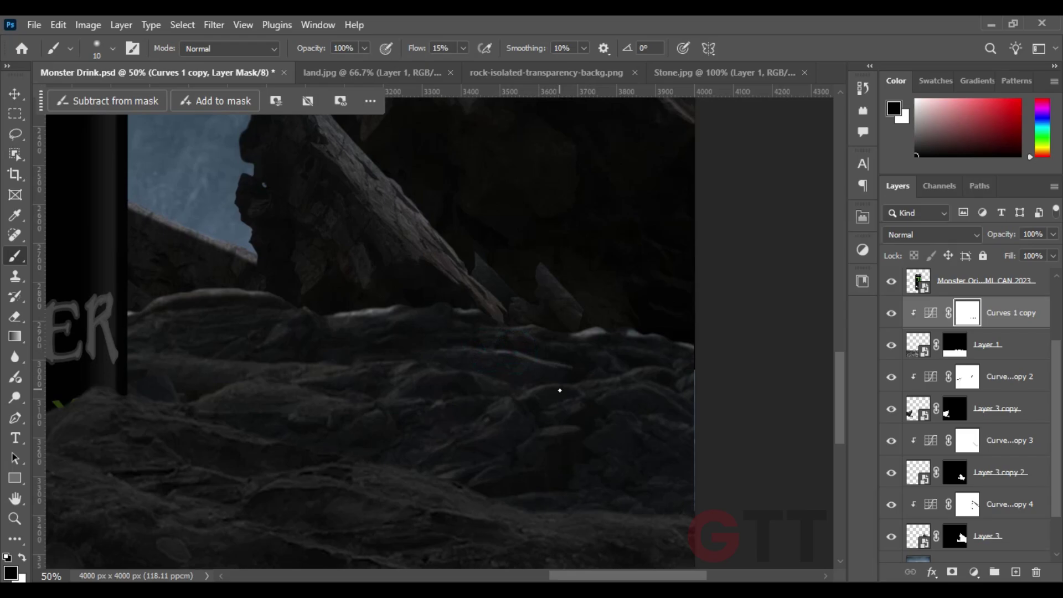
# Extend the ridge highlights across the rocks around the can and on the left side
pyautogui.moveTo(444, 380); pyautogui.dragTo(527, 375)
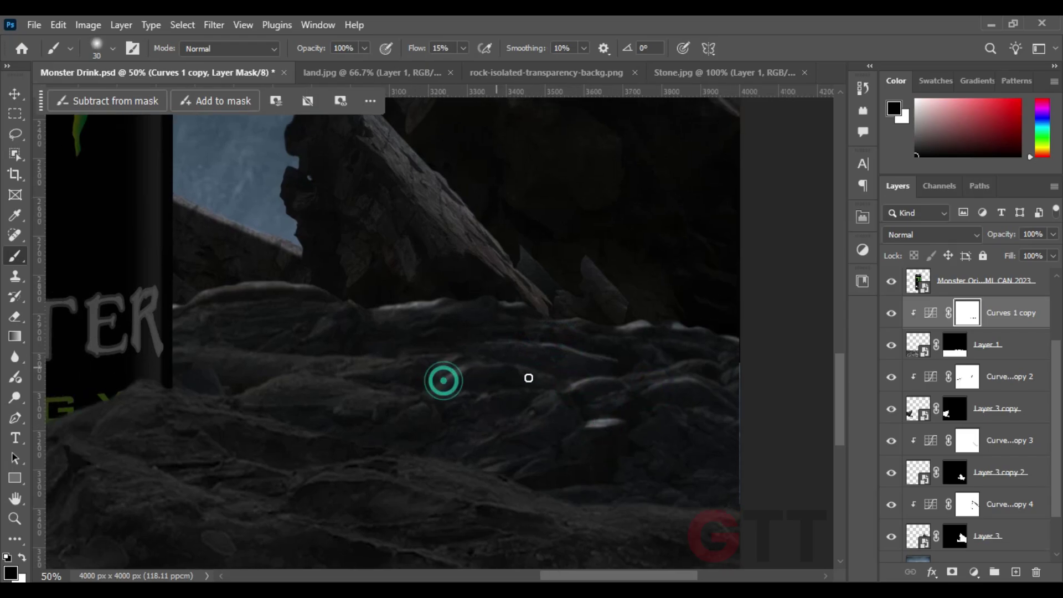
pyautogui.moveTo(238, 357); pyautogui.dragTo(441, 353)
pyautogui.moveTo(270, 365); pyautogui.dragTo(479, 360)
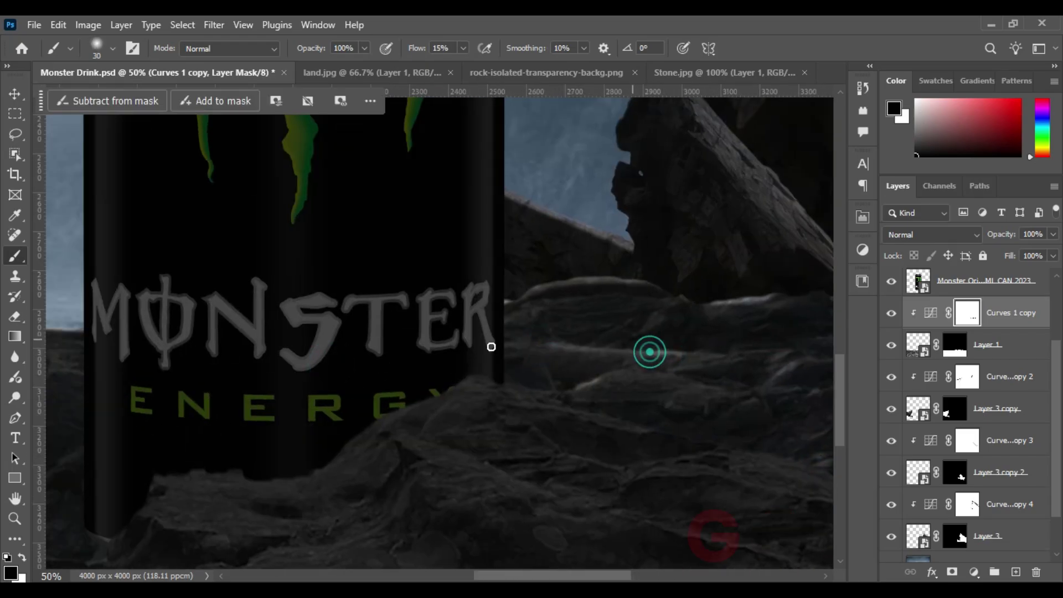
pyautogui.moveTo(50, 354); pyautogui.dragTo(209, 352)
pyautogui.moveTo(114, 309); pyautogui.dragTo(217, 329)
pyautogui.moveTo(67, 310); pyautogui.dragTo(282, 306)
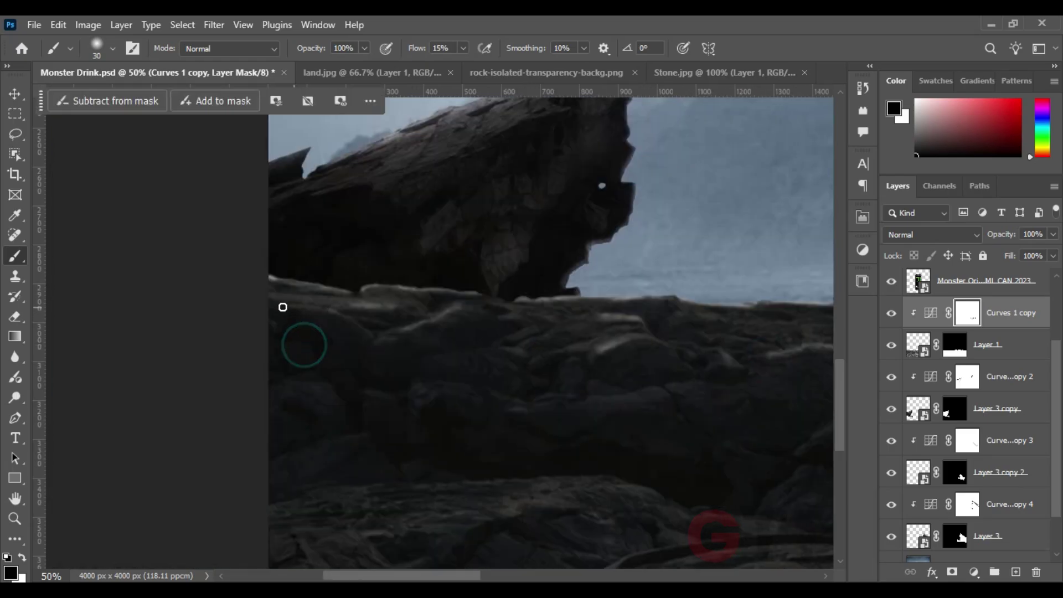
pyautogui.moveTo(786, 442); pyautogui.dragTo(533, 429)
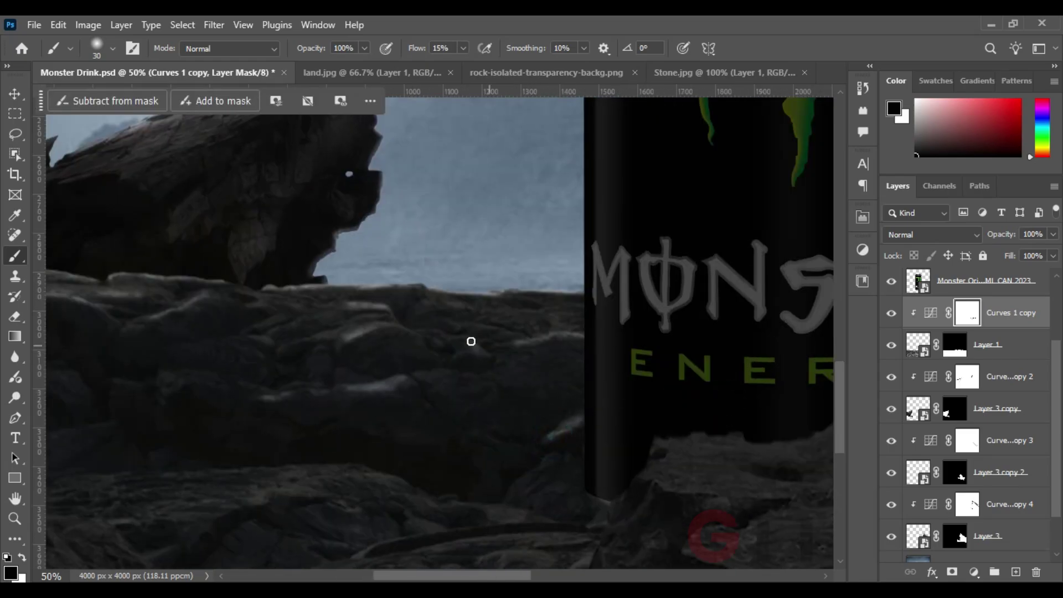
pyautogui.moveTo(507, 325)
pyautogui.mouseDown()
pyautogui.moveTo(375, 358)
pyautogui.moveTo(321, 316)
pyautogui.moveTo(329, 359)
pyautogui.mouseUp()
# Finish the rocks right of the can with a larger brush and select the layer to adjust
pyautogui.scroll(-2, 686, 394)
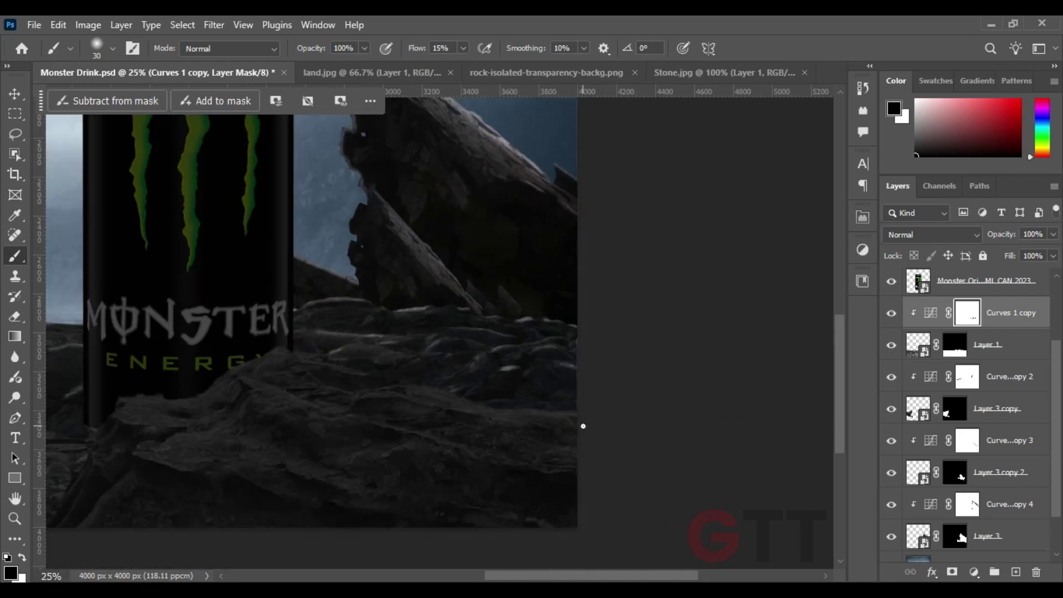
pyautogui.press(']')
pyautogui.press(']')
pyautogui.press(']')
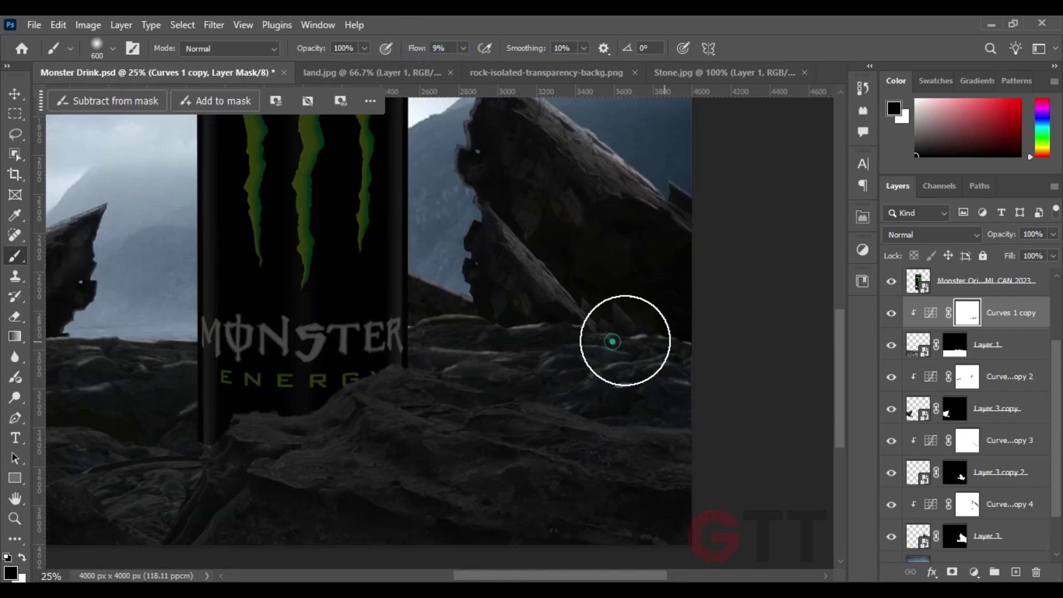
pyautogui.moveTo(612, 341)
pyautogui.mouseDown()
pyautogui.moveTo(221, 308)
pyautogui.moveTo(406, 349)
pyautogui.moveTo(541, 310)
pyautogui.mouseUp()
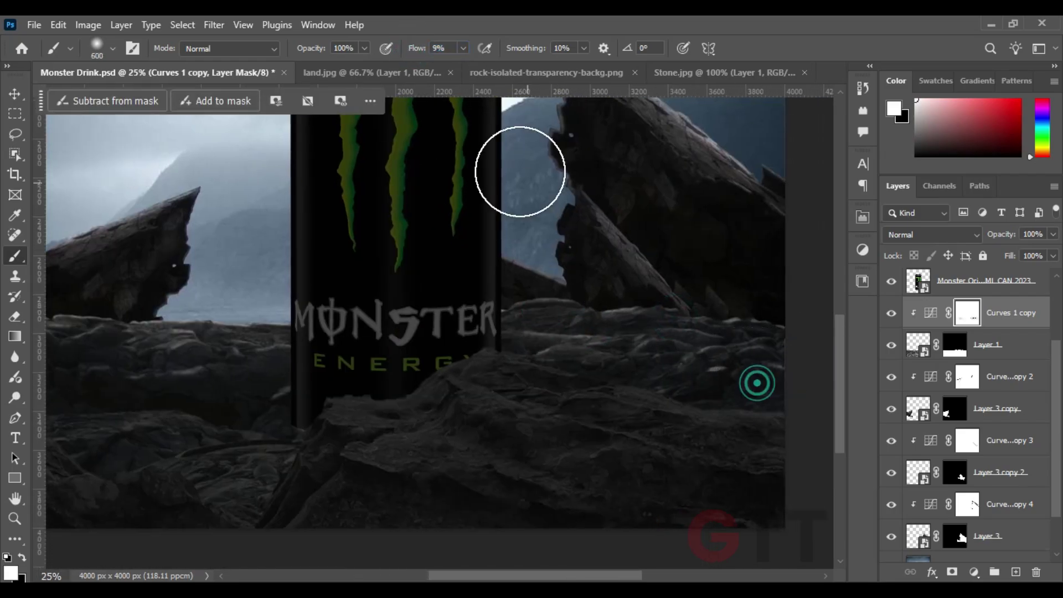
pyautogui.scroll(-1, 449, 337)
pyautogui.click(997, 344)
# Add a Levels adjustment and nudge its midtone slider slightly darker
pyautogui.click(973, 572)
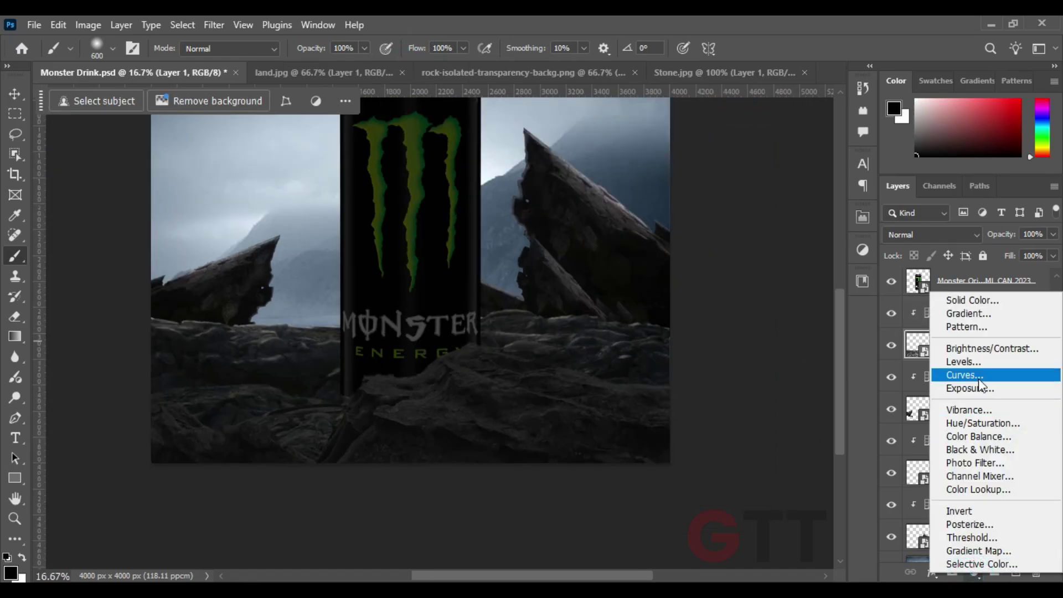
pyautogui.click(947, 359)
pyautogui.moveTo(750, 376); pyautogui.dragTo(751, 376)
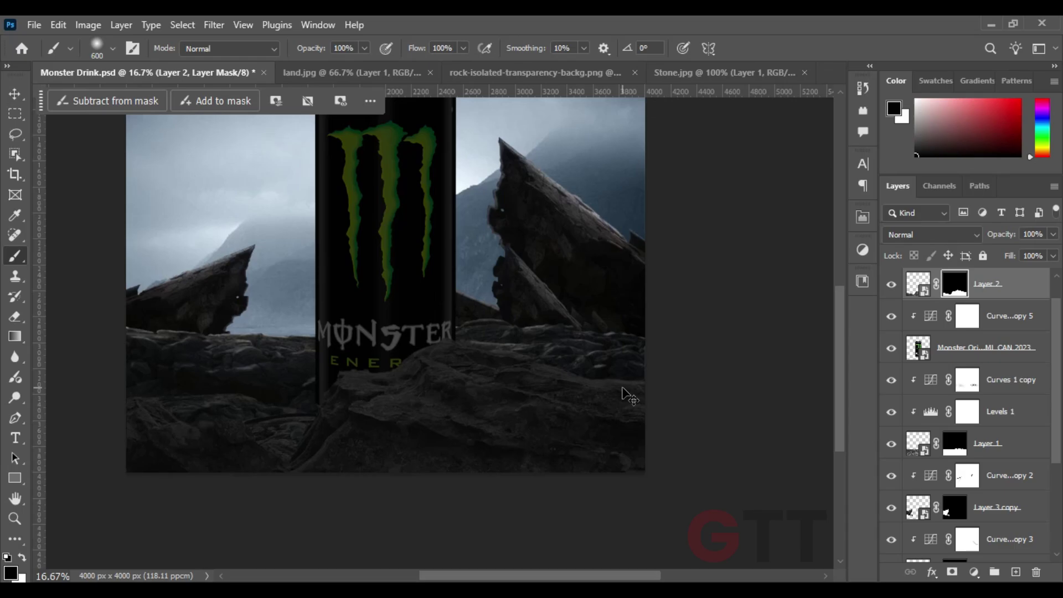
pyautogui.scroll(2, 623, 389)
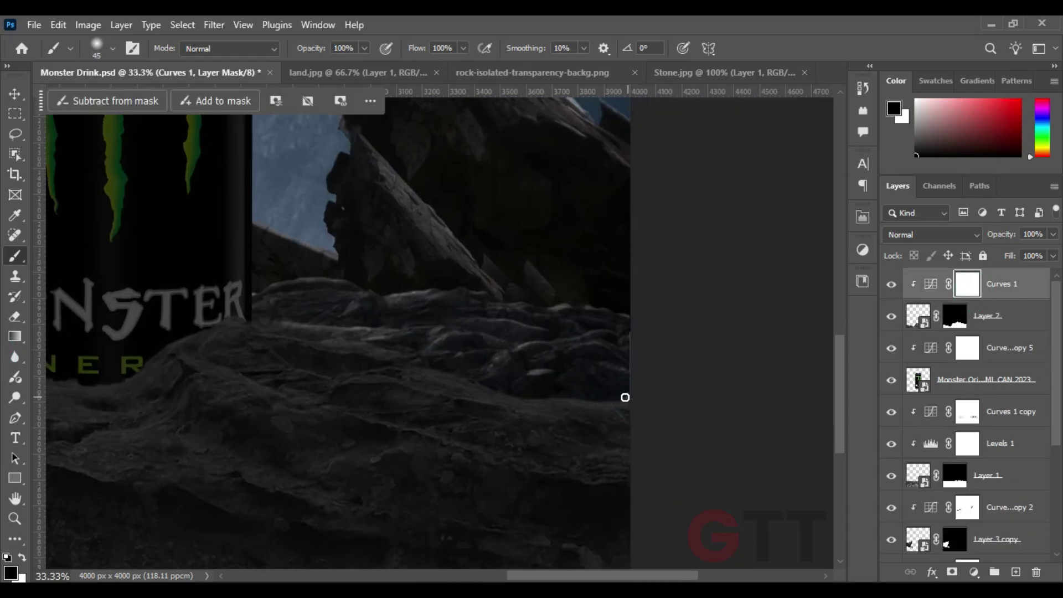
# Paint light along the foreground rock edges on the Curves mask
pyautogui.hscroll(-3, 563, 394)
pyautogui.hscroll(-3, 569, 356)
pyautogui.hscroll(-4, 482, 340)
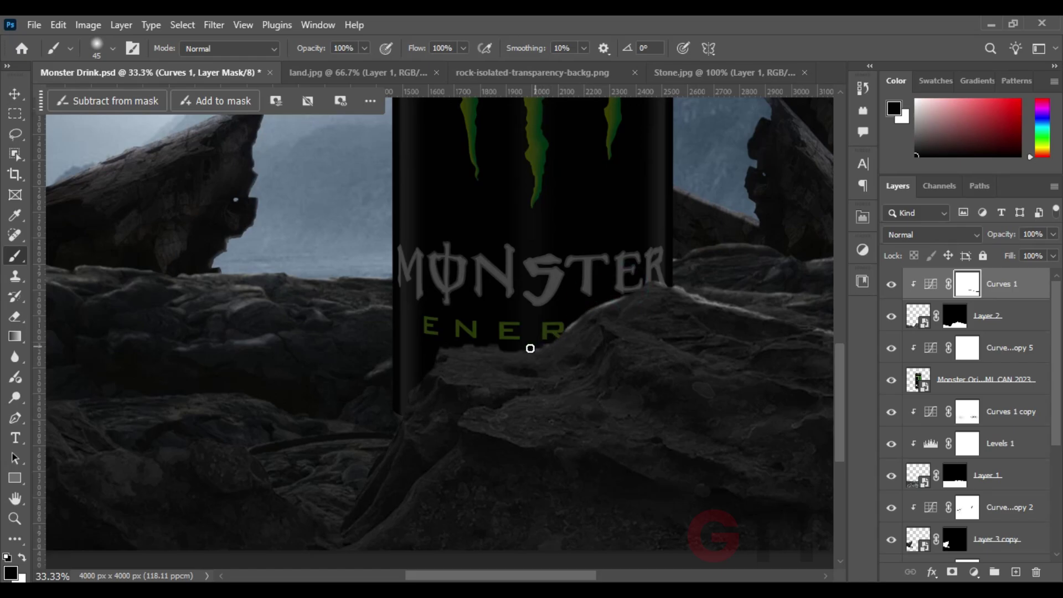
pyautogui.hscroll(-3, 497, 364)
pyautogui.scroll(-2, 497, 364)
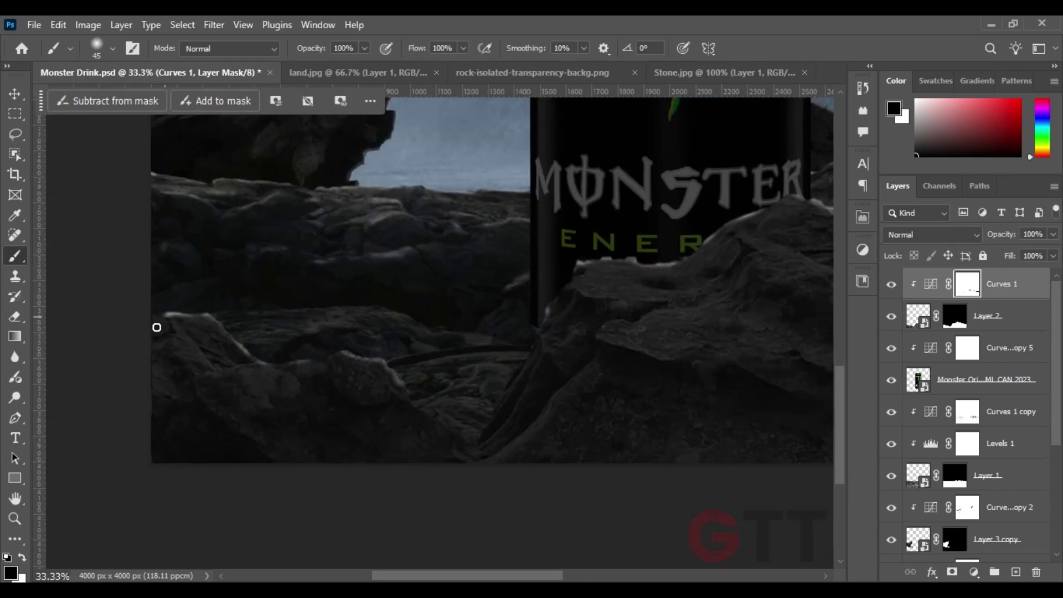
pyautogui.hscroll(4, 157, 327)
pyautogui.hscroll(2, 296, 380)
pyautogui.scroll(2, 297, 379)
pyautogui.hscroll(4, 377, 342)
pyautogui.scroll(2, 377, 342)
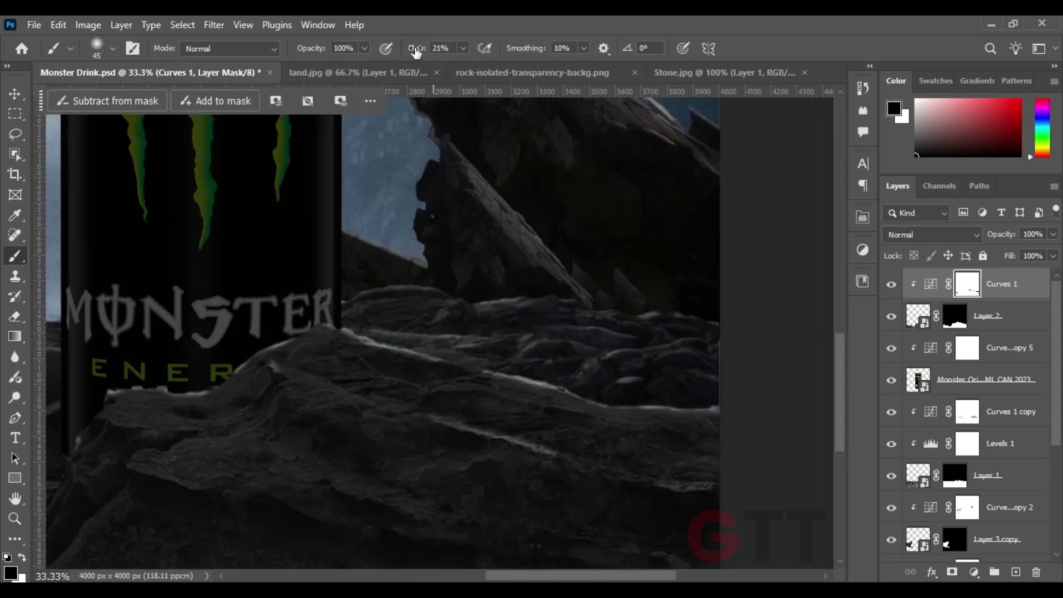
# Lower the brush flow and softly brighten the remaining foreground rock edges
pyautogui.moveTo(416, 52); pyautogui.dragTo(408, 51)
pyautogui.hscroll(-2, 446, 380)
pyautogui.scroll(-2, 447, 379)
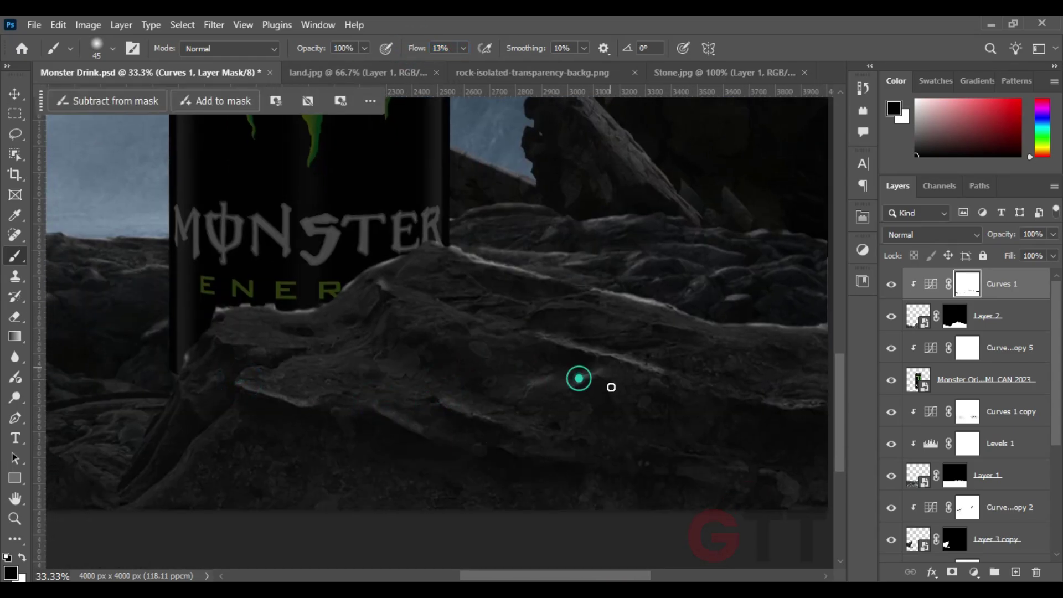
pyautogui.hscroll(2, 554, 324)
pyautogui.scroll(-1, 605, 321)
pyautogui.hscroll(-8, 522, 403)
pyautogui.scroll(-1, 522, 403)
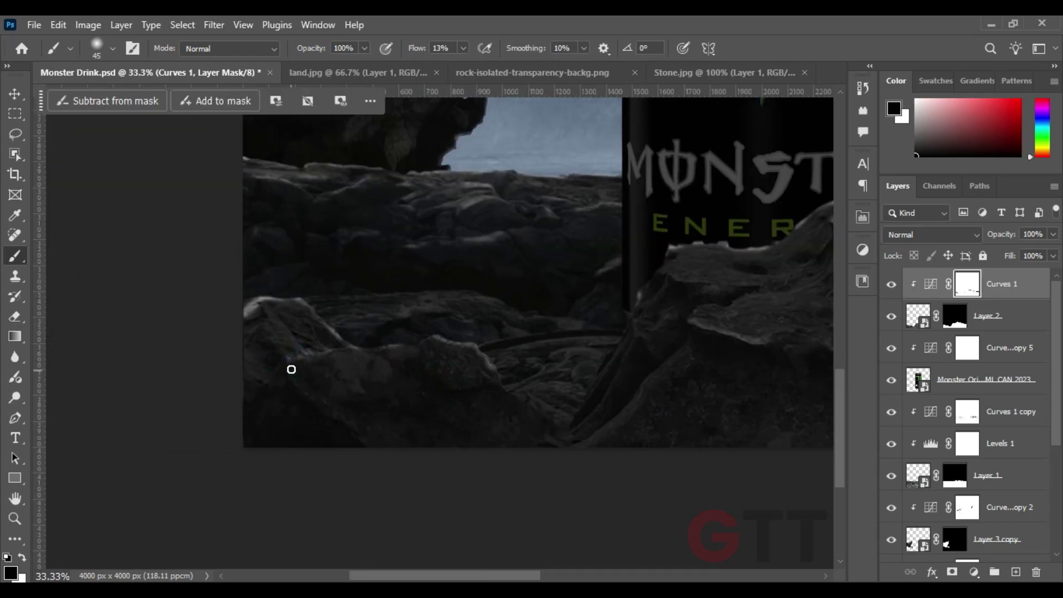
pyautogui.scroll(-2, 459, 373)
pyautogui.scroll(-1, 496, 410)
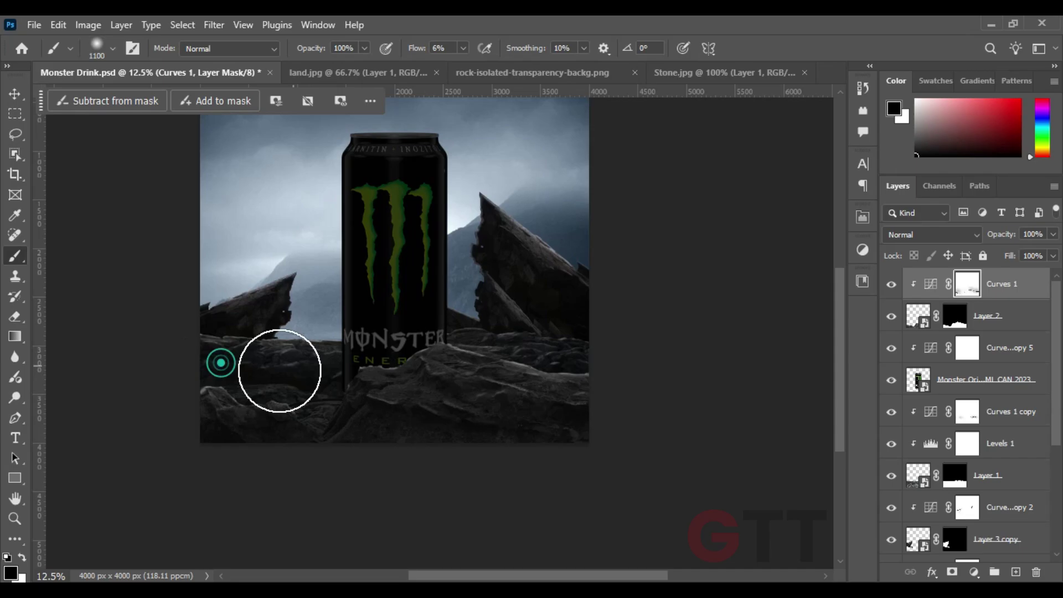
pyautogui.scroll(1, 554, 369)
pyautogui.hscroll(1, 653, 373)
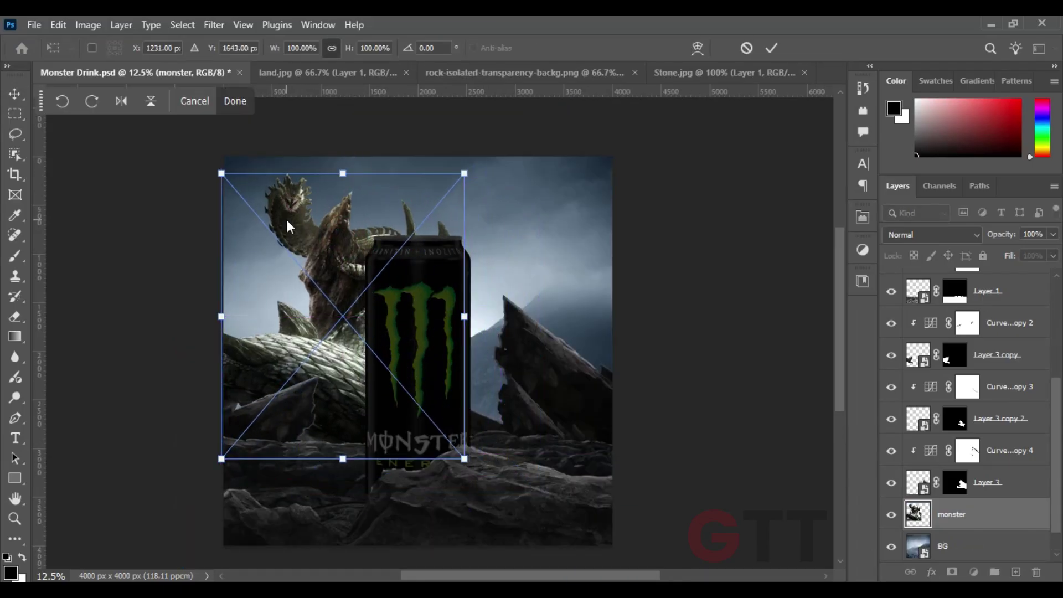
# Flip the dragon horizontally, enlarge it slightly behind the can, and commit the transform
pyautogui.moveTo(287, 226); pyautogui.dragTo(321, 277)
pyautogui.moveTo(344, 450); pyautogui.dragTo(366, 454)
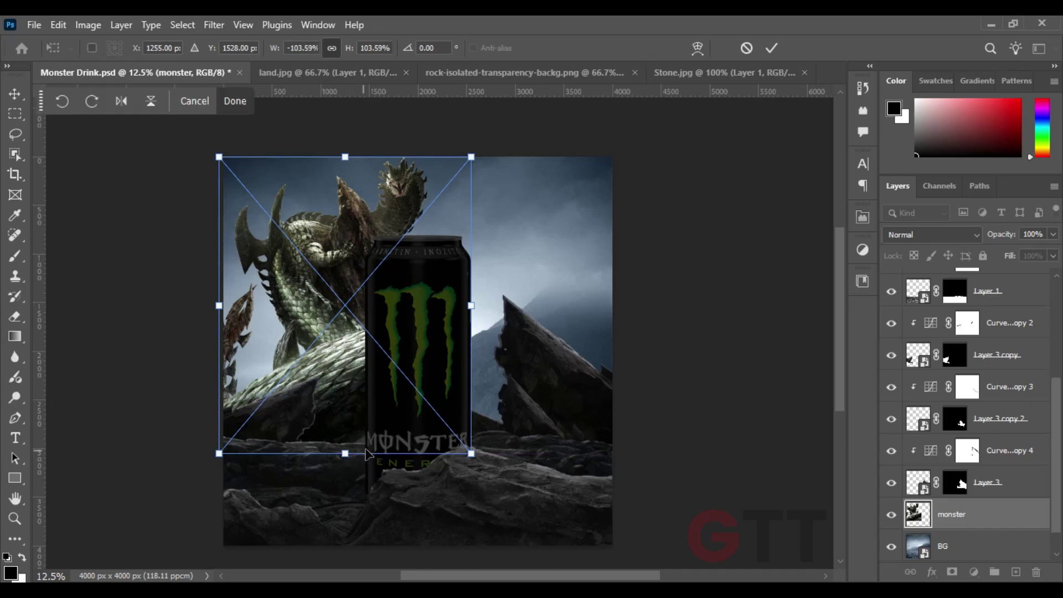
pyautogui.press('Return')
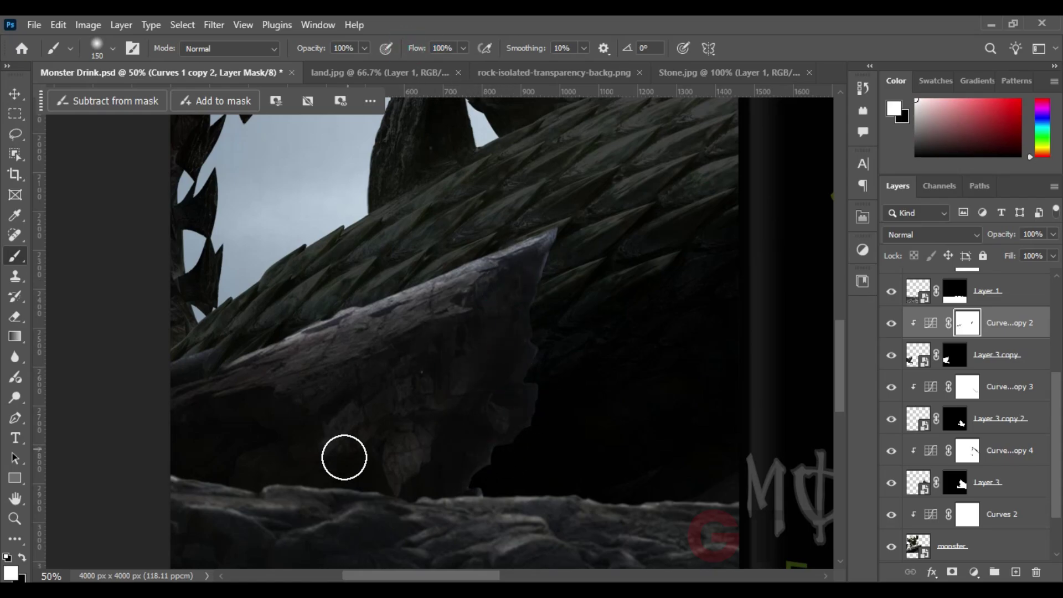
# Add a new Levels adjustment layer
pyautogui.click(973, 572)
pyautogui.click(949, 368)
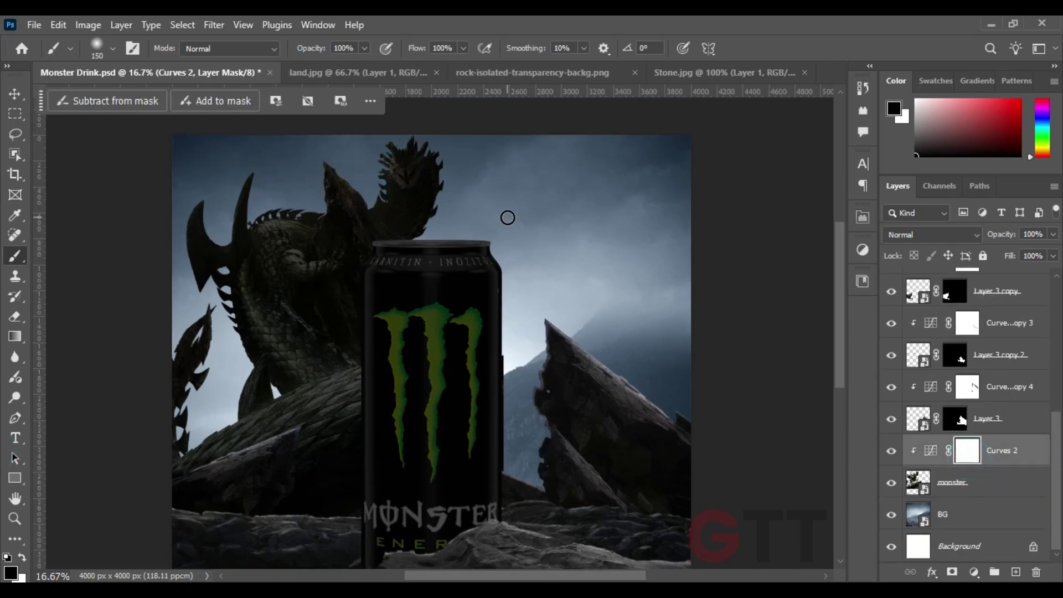
pyautogui.scroll(3, 507, 218)
pyautogui.scroll(2, 505, 304)
pyautogui.scroll(1, 532, 292)
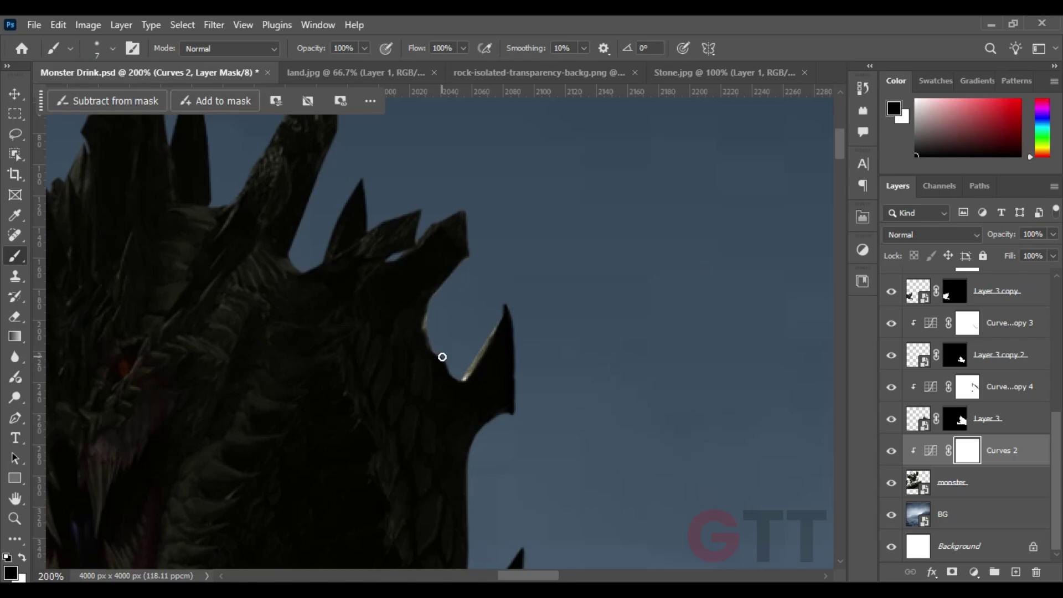
# Paint light along the dragon's head and dorsal spikes against the sky
pyautogui.moveTo(500, 424); pyautogui.dragTo(509, 354)
pyautogui.moveTo(507, 247); pyautogui.dragTo(527, 266)
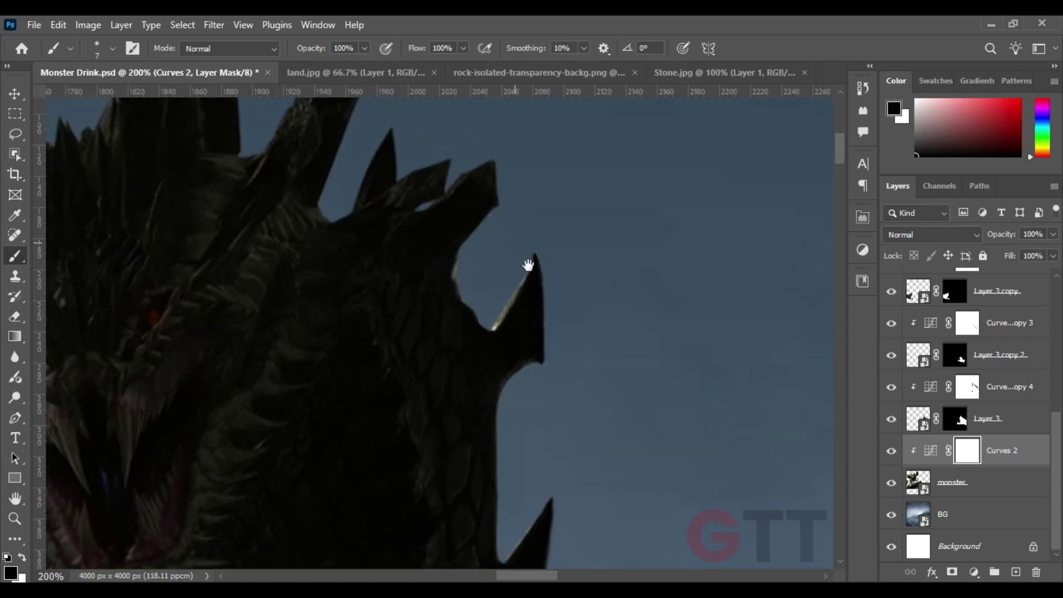
pyautogui.moveTo(343, 135); pyautogui.dragTo(448, 286)
pyautogui.moveTo(331, 177); pyautogui.dragTo(381, 212)
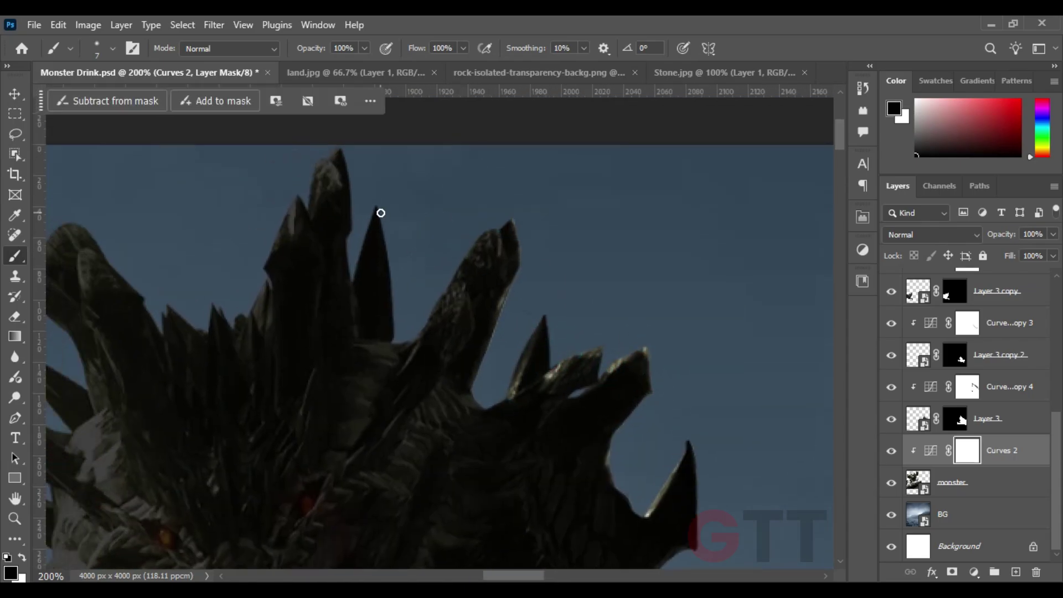
pyautogui.moveTo(315, 204); pyautogui.dragTo(452, 196)
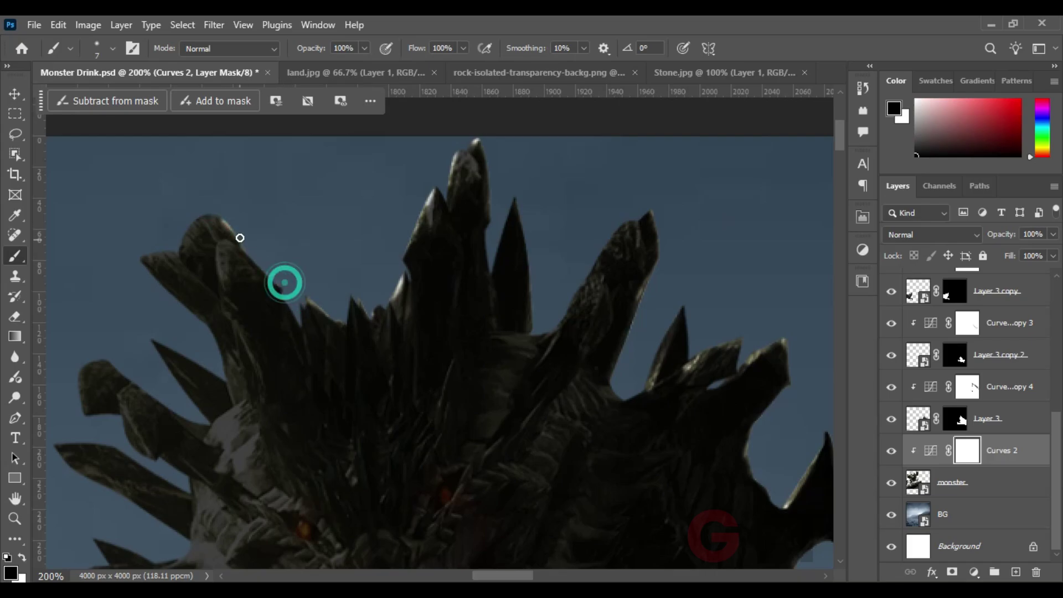
pyautogui.moveTo(239, 238)
pyautogui.mouseDown()
pyautogui.moveTo(515, 361)
pyautogui.moveTo(583, 178)
pyautogui.mouseUp()
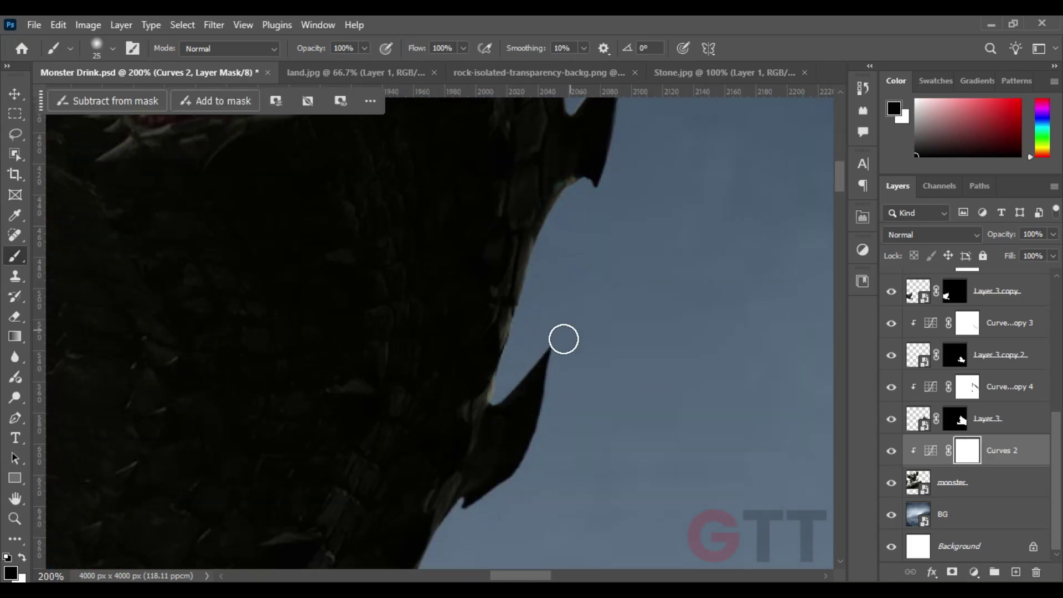
pyautogui.moveTo(564, 339); pyautogui.dragTo(577, 300)
pyautogui.moveTo(547, 343); pyautogui.dragTo(606, 272)
# Lighten the dragon's head through the Curves mask with a smaller brush at full flow
pyautogui.press('[')
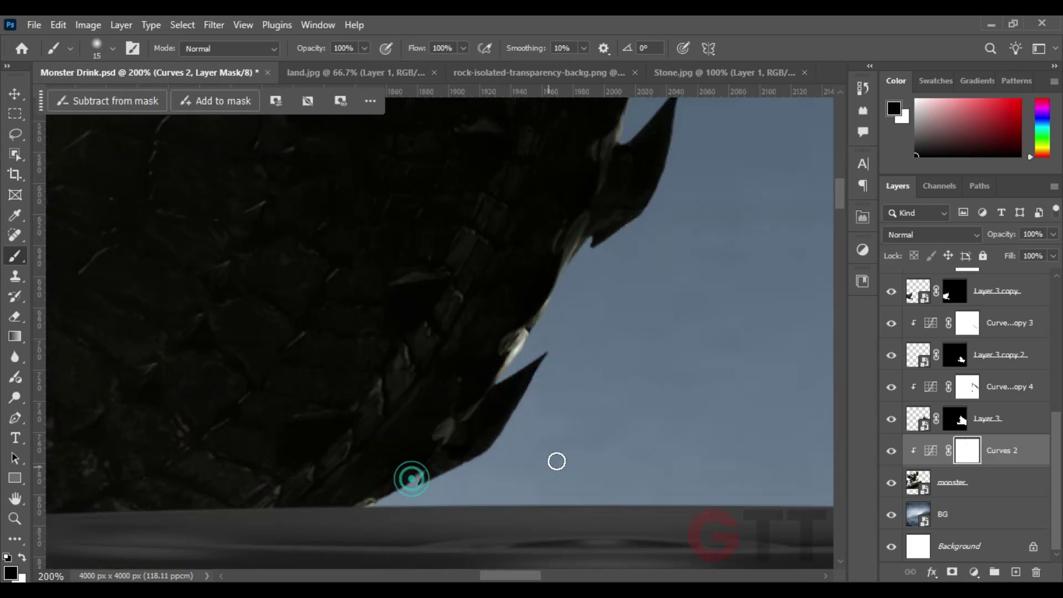
pyautogui.scroll(-2, 556, 461)
pyautogui.scroll(-3, 612, 237)
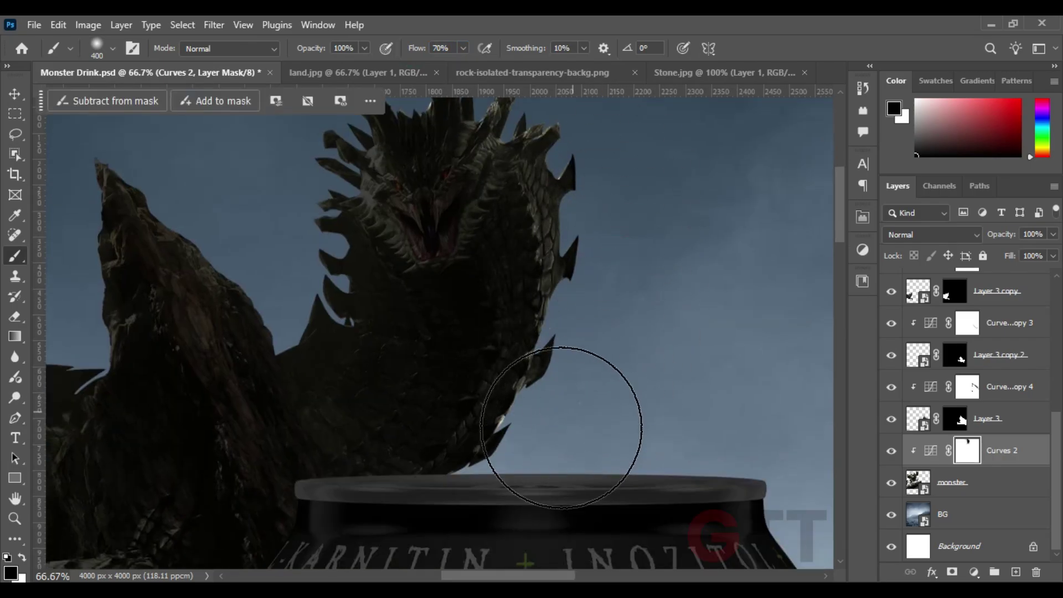
pyautogui.moveTo(549, 392); pyautogui.dragTo(546, 190)
pyautogui.scroll(1, 569, 201)
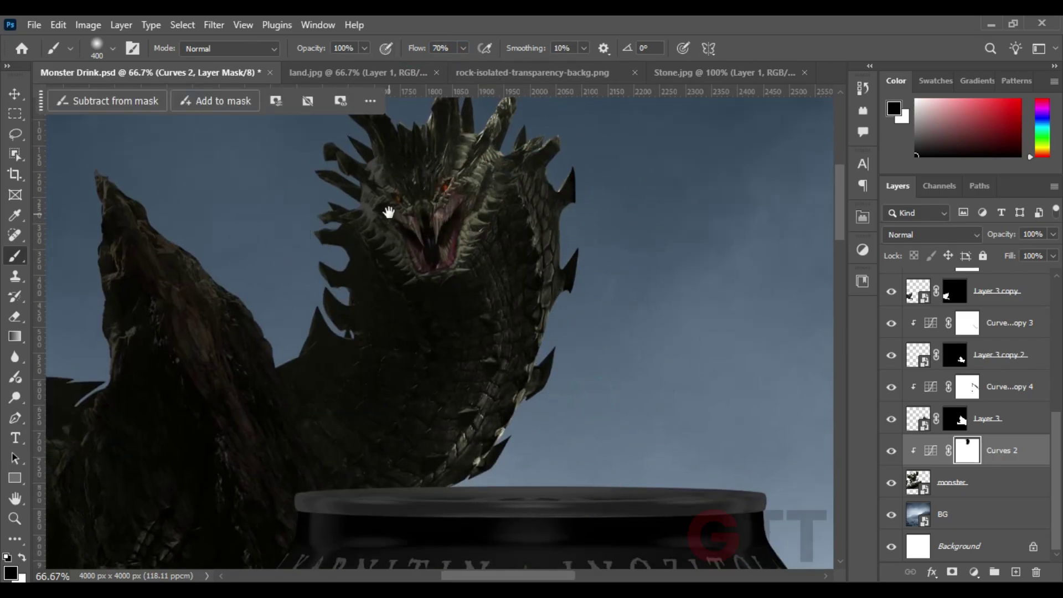
pyautogui.hotkey('ctrl', '+')
pyautogui.moveTo(414, 54); pyautogui.dragTo(438, 54)
# Paint light rims along the rock's edges and upper peak
pyautogui.scroll(2, 406, 222)
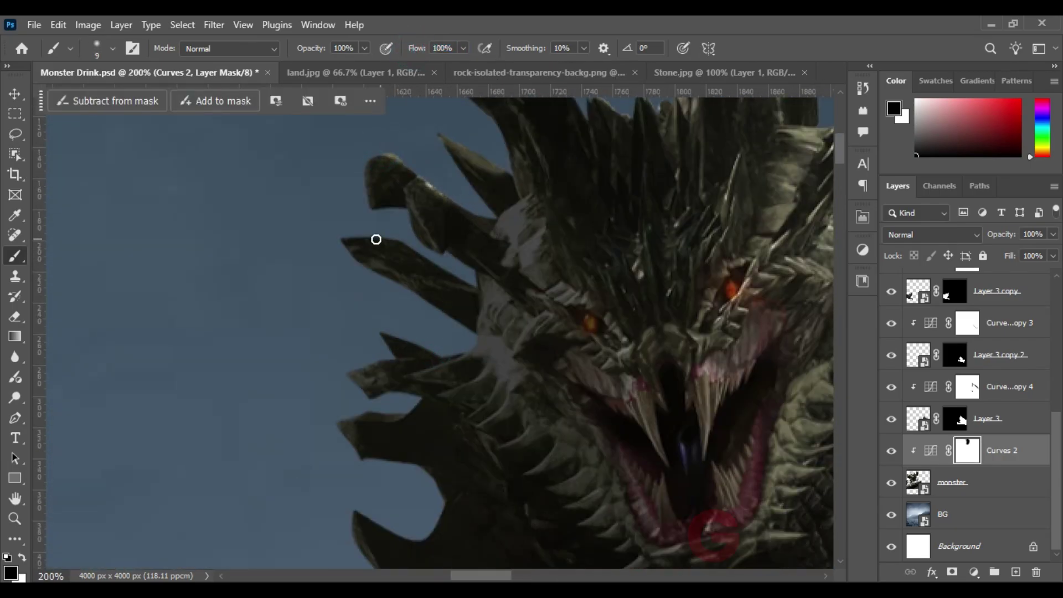
pyautogui.scroll(-2, 478, 277)
pyautogui.scroll(-2, 392, 361)
pyautogui.scroll(-2, 388, 263)
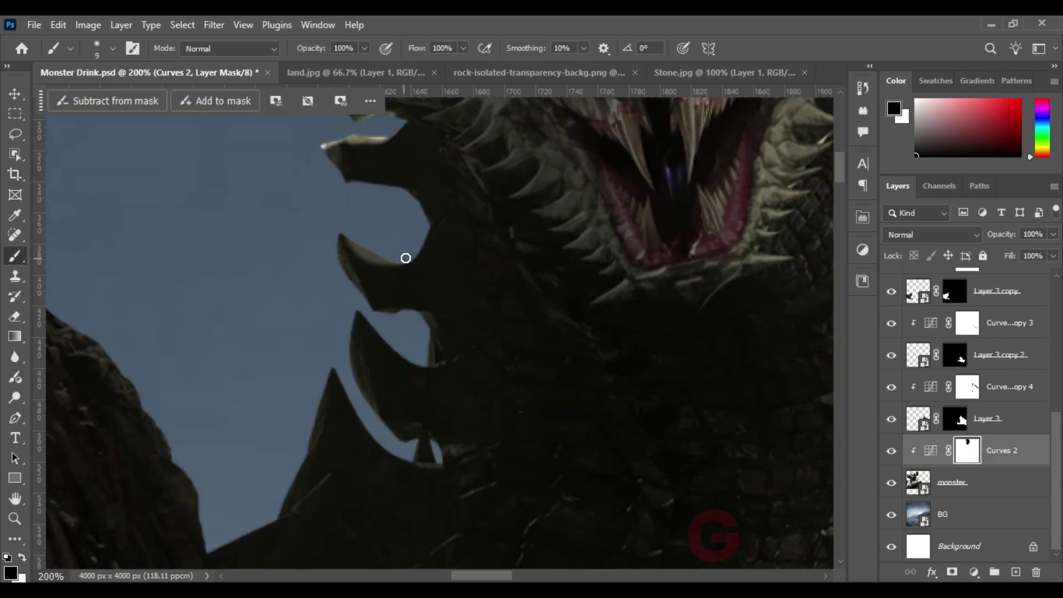
pyautogui.scroll(-2, 443, 210)
pyautogui.scroll(-2, 420, 242)
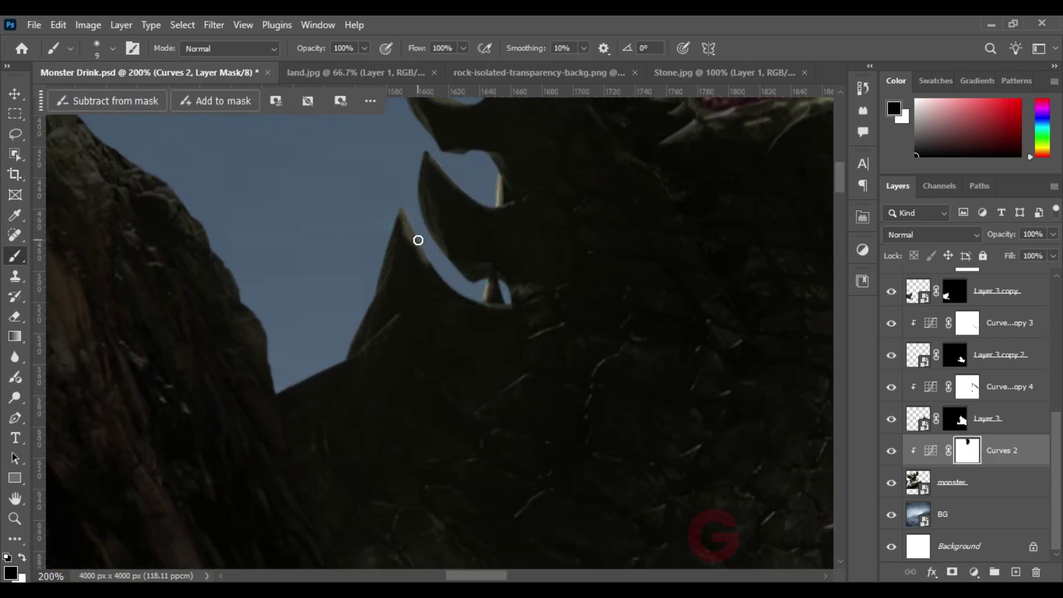
pyautogui.moveTo(404, 321); pyautogui.dragTo(606, 475)
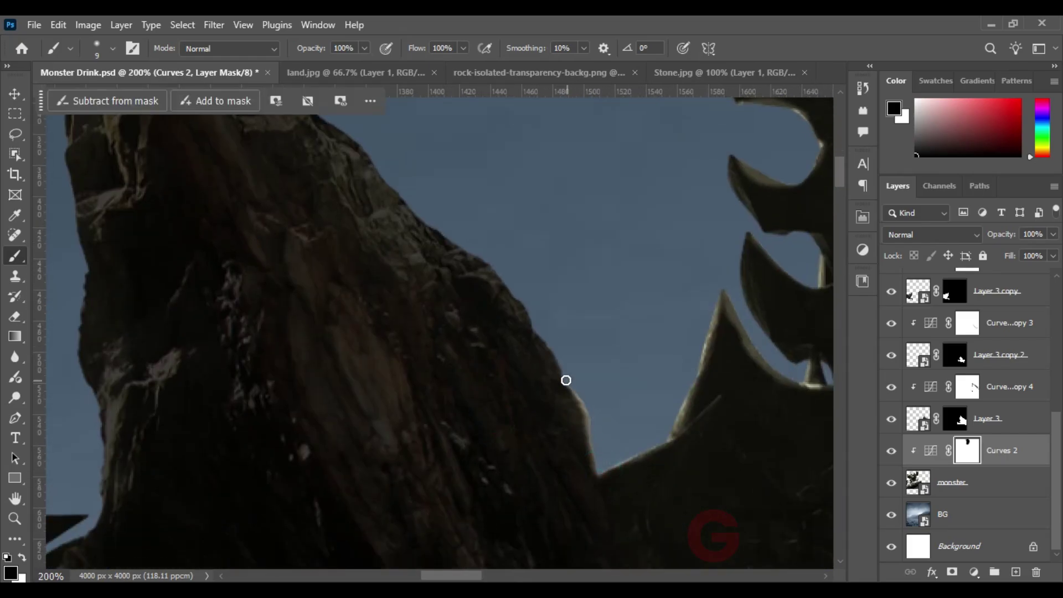
pyautogui.moveTo(566, 381); pyautogui.dragTo(623, 421)
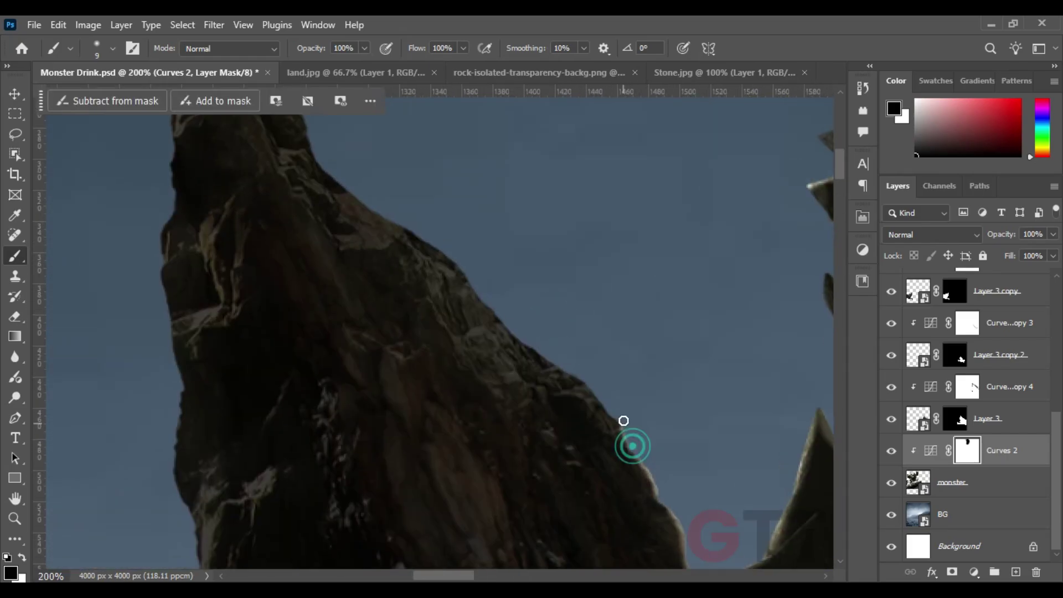
pyautogui.moveTo(468, 278); pyautogui.dragTo(515, 343)
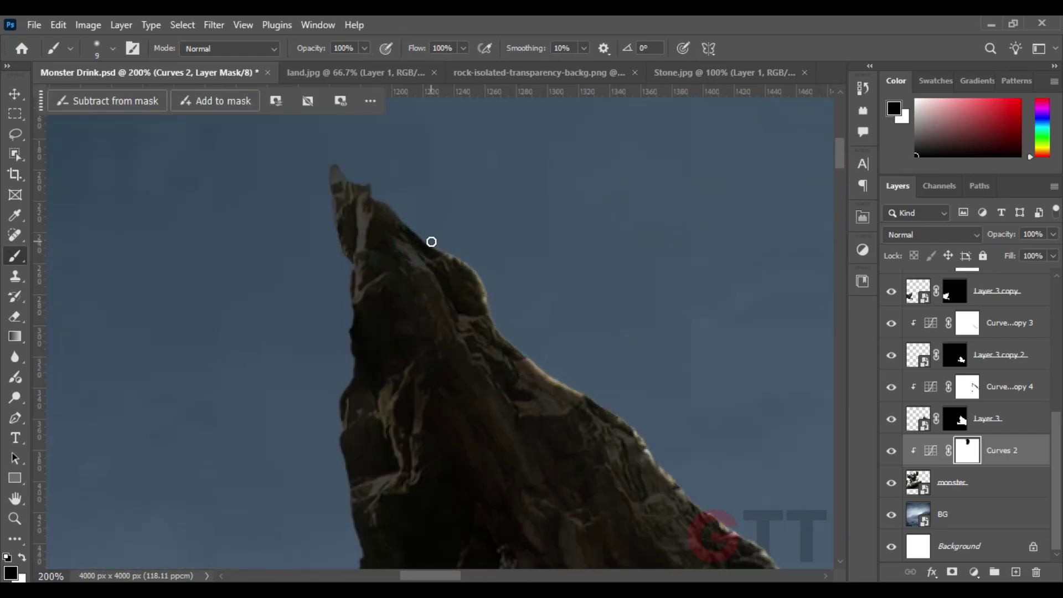
pyautogui.moveTo(348, 276); pyautogui.dragTo(402, 250)
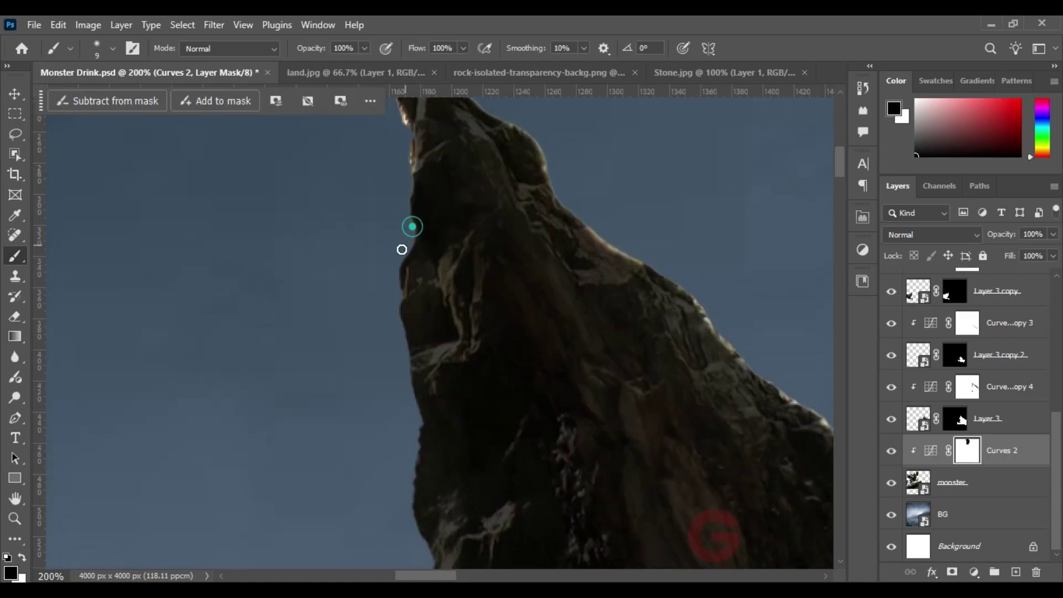
# Paint rims along the rock base, dorsal spike row and tall horn
pyautogui.scroll(-5, 433, 245)
pyautogui.moveTo(408, 348); pyautogui.dragTo(513, 320)
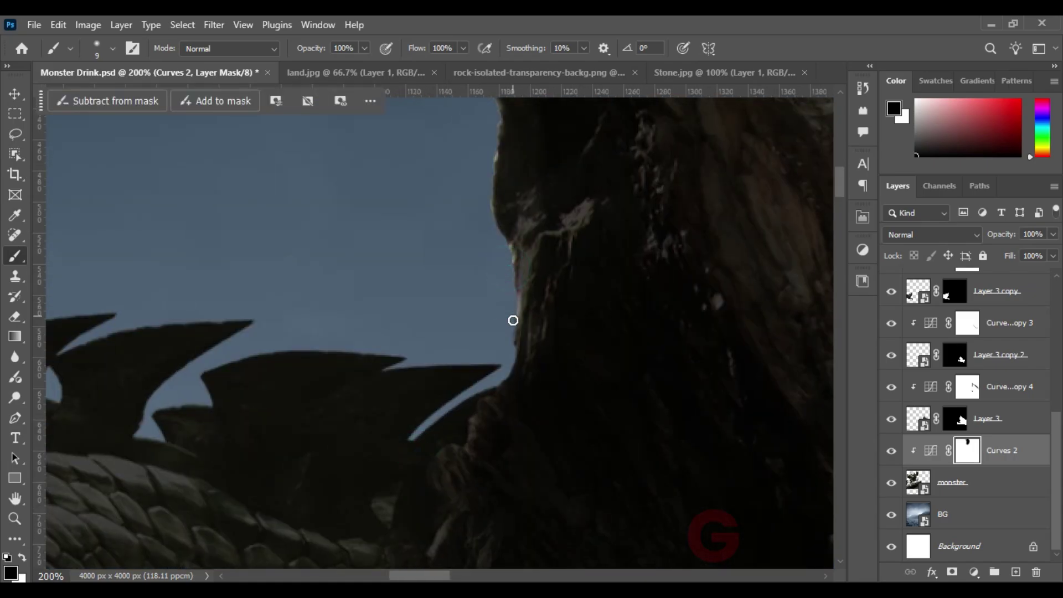
pyautogui.moveTo(406, 337)
pyautogui.mouseDown()
pyautogui.moveTo(510, 364)
pyautogui.moveTo(564, 338)
pyautogui.mouseUp()
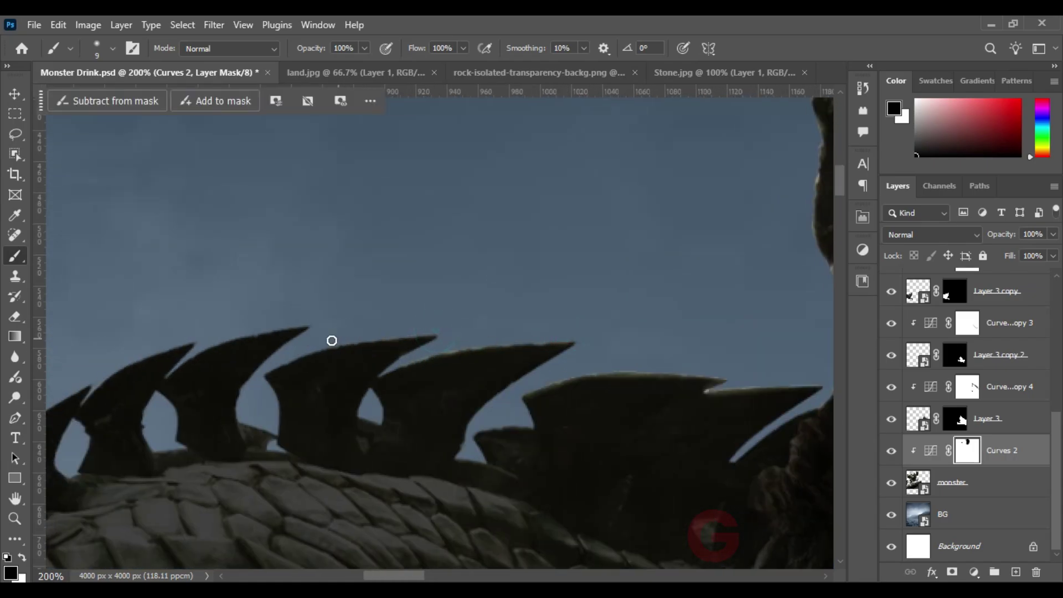
pyautogui.moveTo(332, 341); pyautogui.dragTo(629, 326)
pyautogui.moveTo(441, 377); pyautogui.dragTo(593, 310)
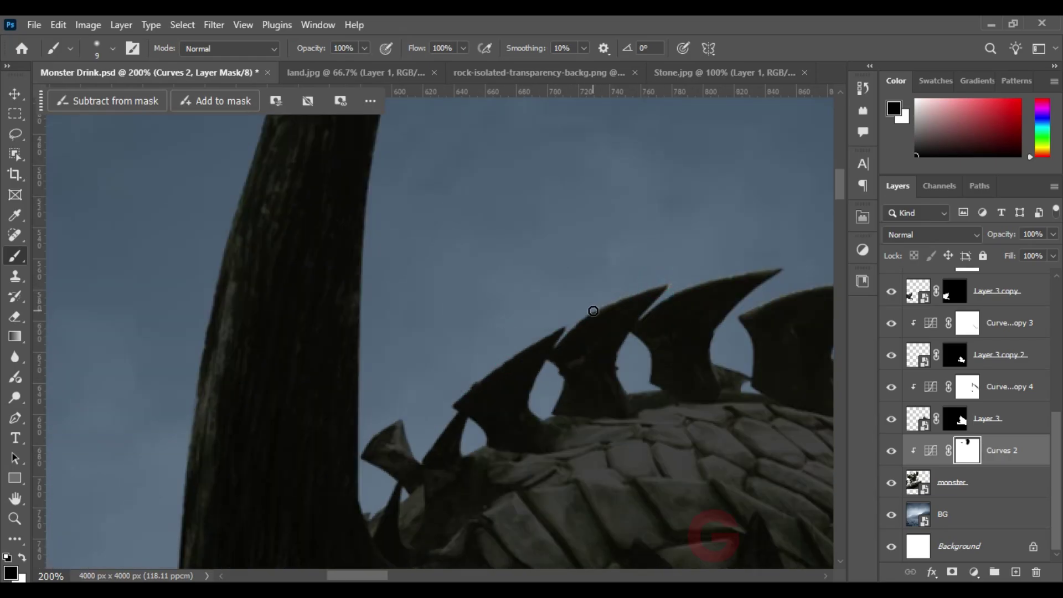
pyautogui.moveTo(497, 411); pyautogui.dragTo(455, 351)
# Paint black with a smaller brush to refine the horn and spike edges
pyautogui.press('x')
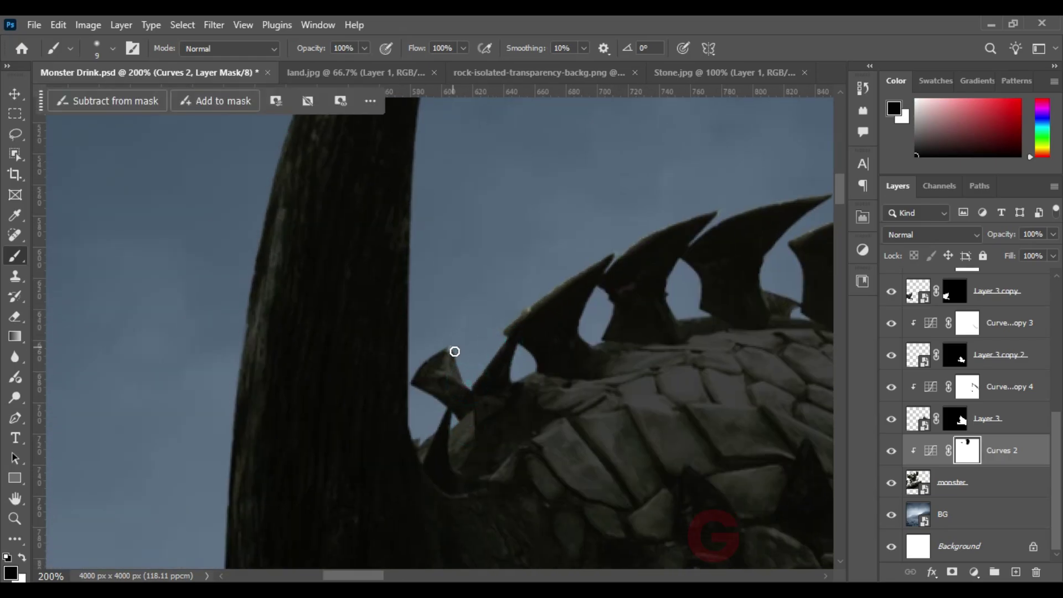
pyautogui.scroll(-2, 422, 392)
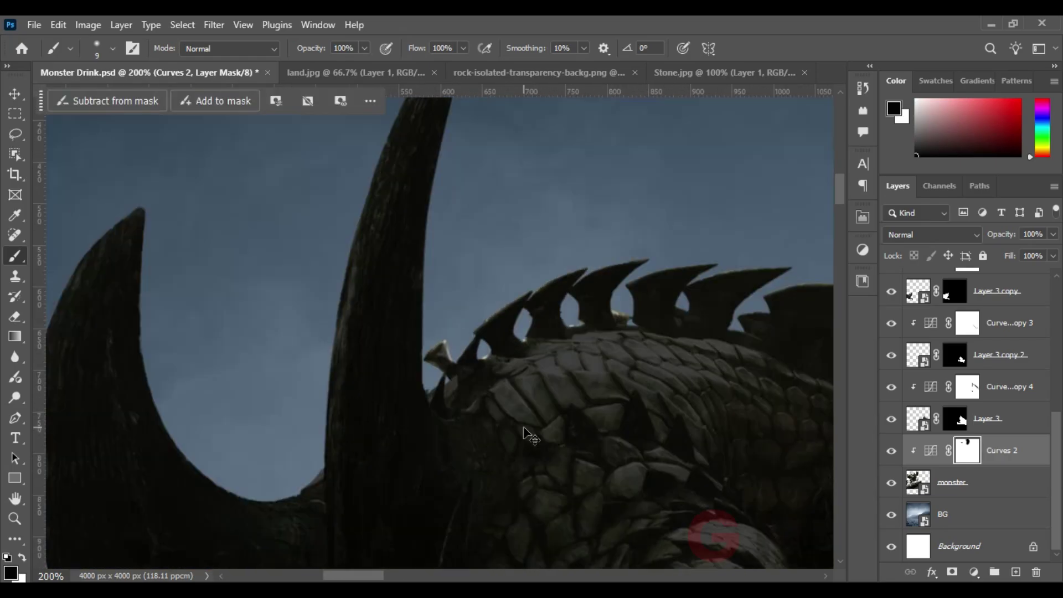
pyautogui.scroll(1, 479, 143)
pyautogui.scroll(1, 490, 145)
pyautogui.scroll(-3, 428, 385)
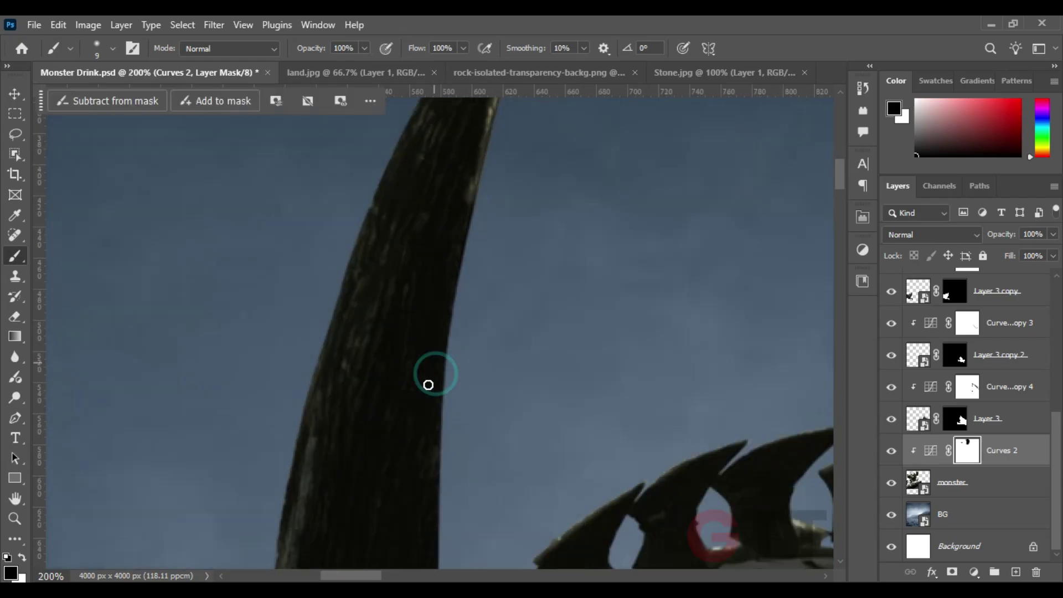
pyautogui.scroll(-2, 466, 225)
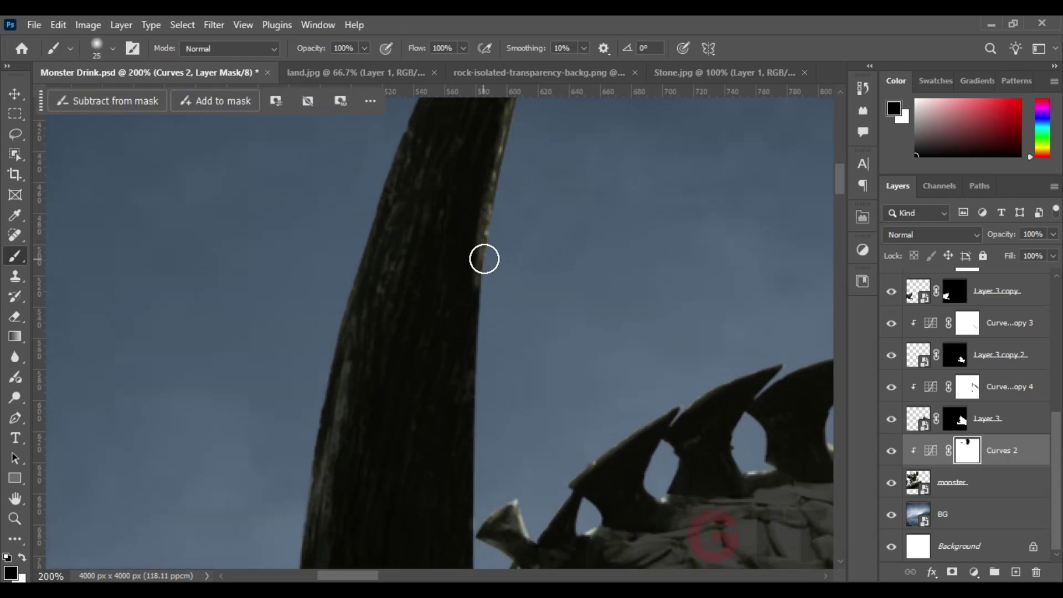
pyautogui.scroll(-2, 484, 258)
pyautogui.scroll(-2, 499, 325)
pyautogui.scroll(-1, 496, 344)
pyautogui.press('[')
pyautogui.press('[')
# Touch up the left horn's edge on the Curves 2 mask, painting black between the horns
pyautogui.press('x')
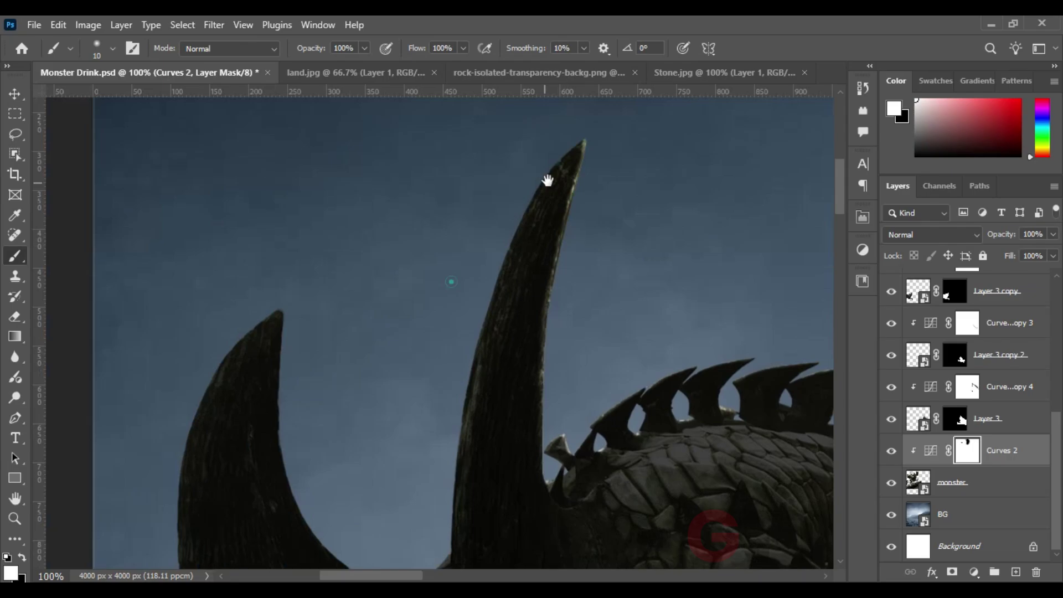
pyautogui.moveTo(547, 180); pyautogui.dragTo(556, 170)
pyautogui.press('x')
pyautogui.scroll(-3, 482, 339)
pyautogui.scroll(1, 484, 316)
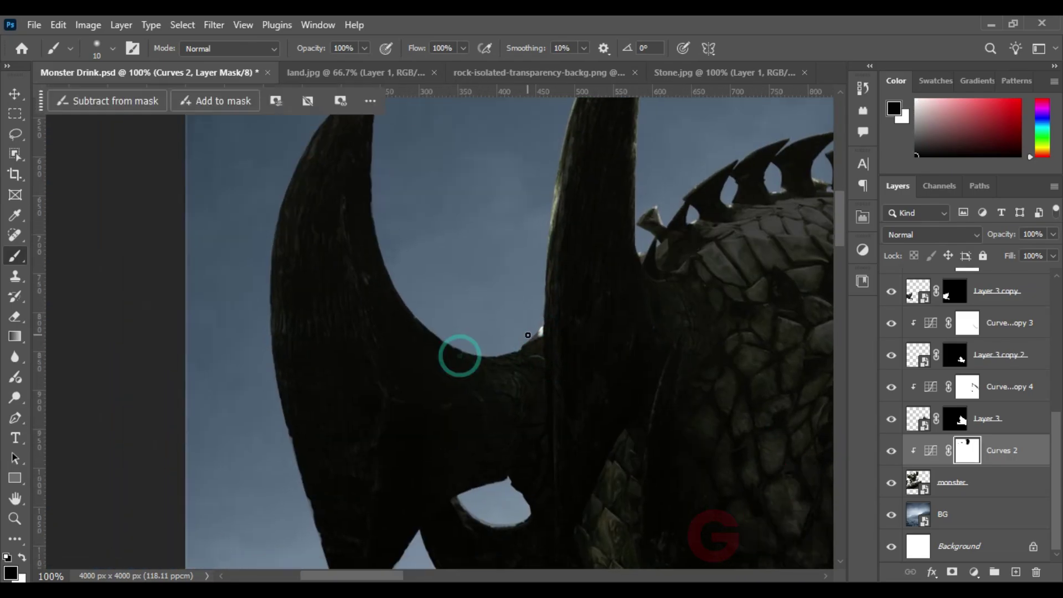
pyautogui.scroll(-3, 458, 351)
pyautogui.moveTo(498, 360); pyautogui.dragTo(500, 485)
pyautogui.scroll(3, 376, 366)
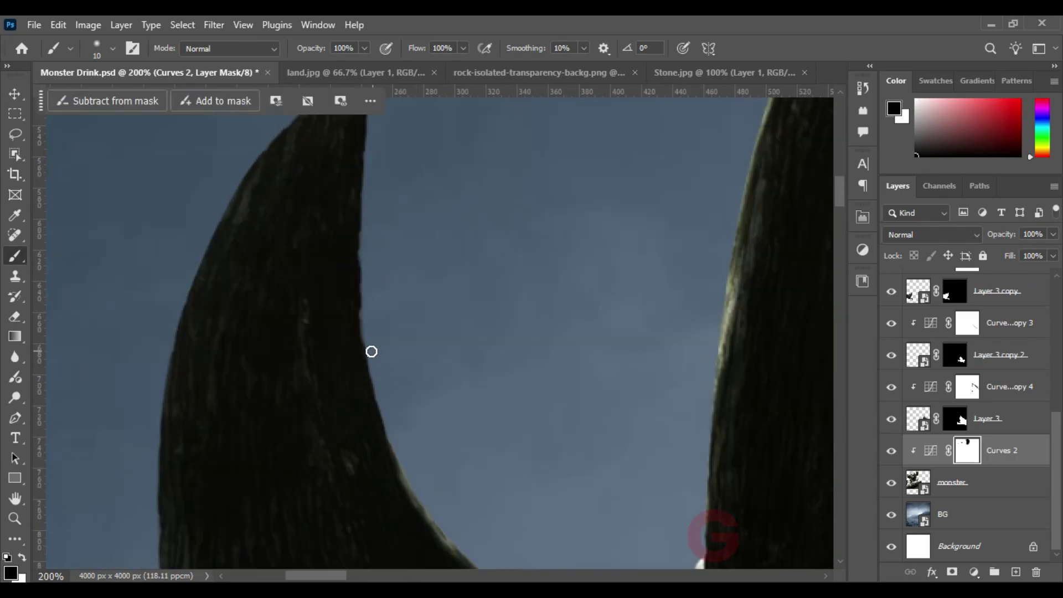
pyautogui.scroll(2, 369, 369)
pyautogui.hscroll(-4, 381, 273)
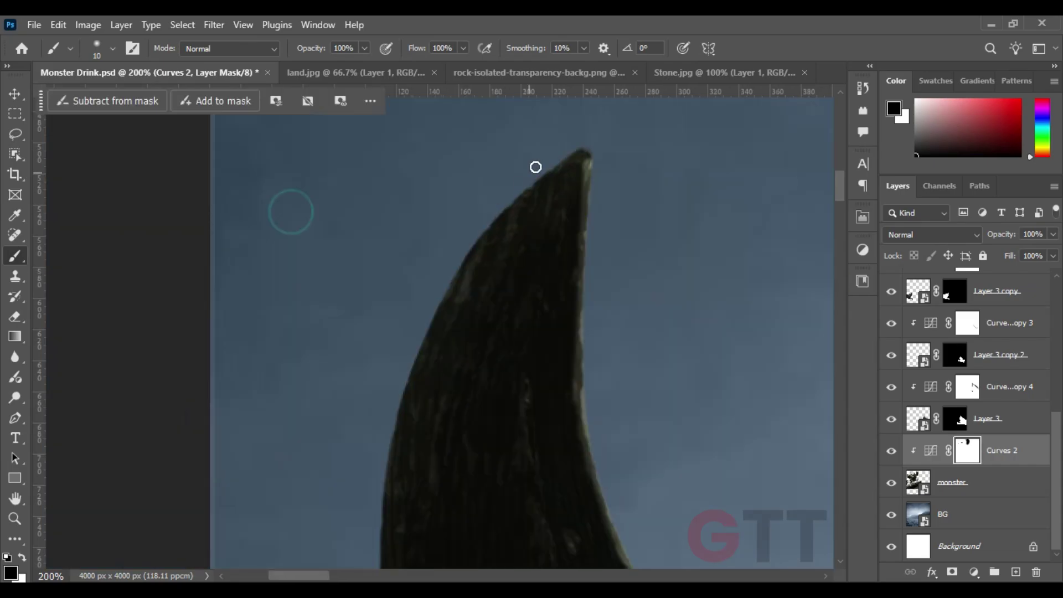
pyautogui.hscroll(-2, 495, 222)
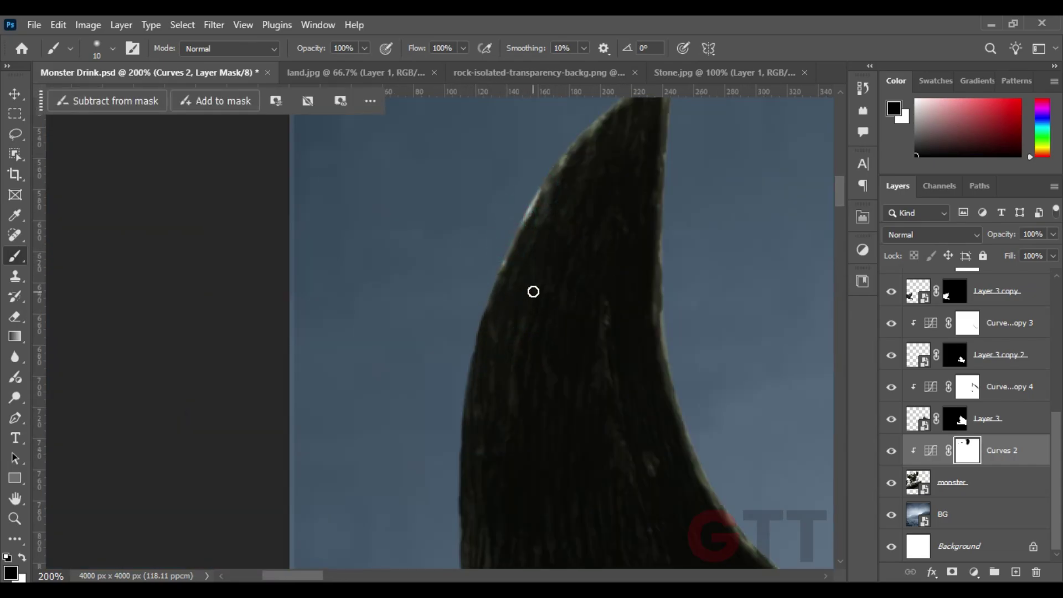
pyautogui.hscroll(-1, 533, 291)
pyautogui.click(519, 201)
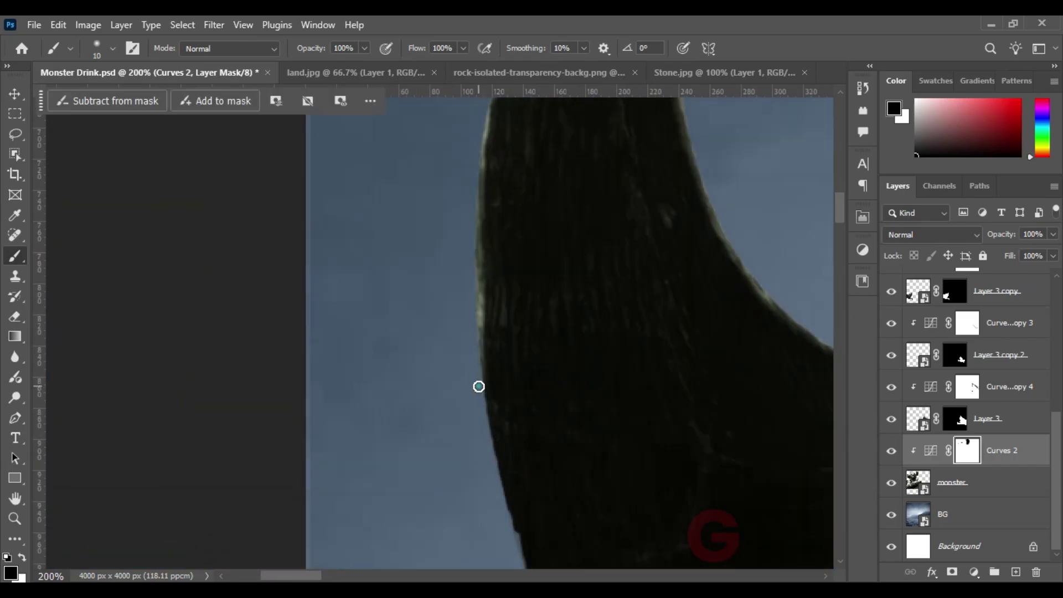
# Zoom out and pan across the dragon to check the wing spikes and ridge edges
pyautogui.hscroll(3, 487, 377)
pyautogui.hscroll(3, 507, 424)
pyautogui.hscroll(1, 690, 263)
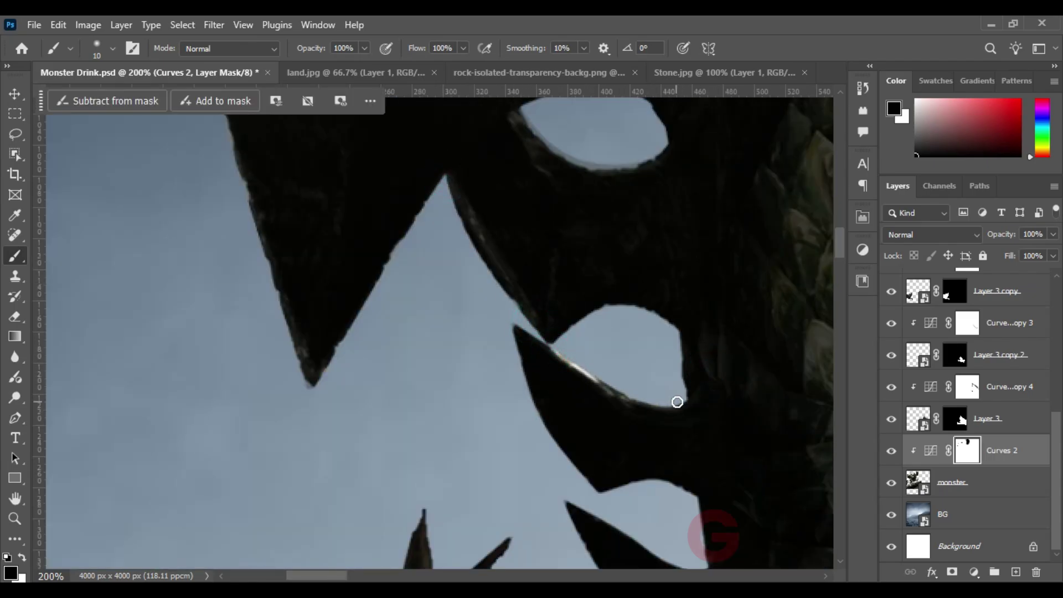
pyautogui.hscroll(2, 678, 402)
pyautogui.scroll(2, 452, 174)
pyautogui.scroll(3, 571, 249)
pyautogui.scroll(1, 570, 166)
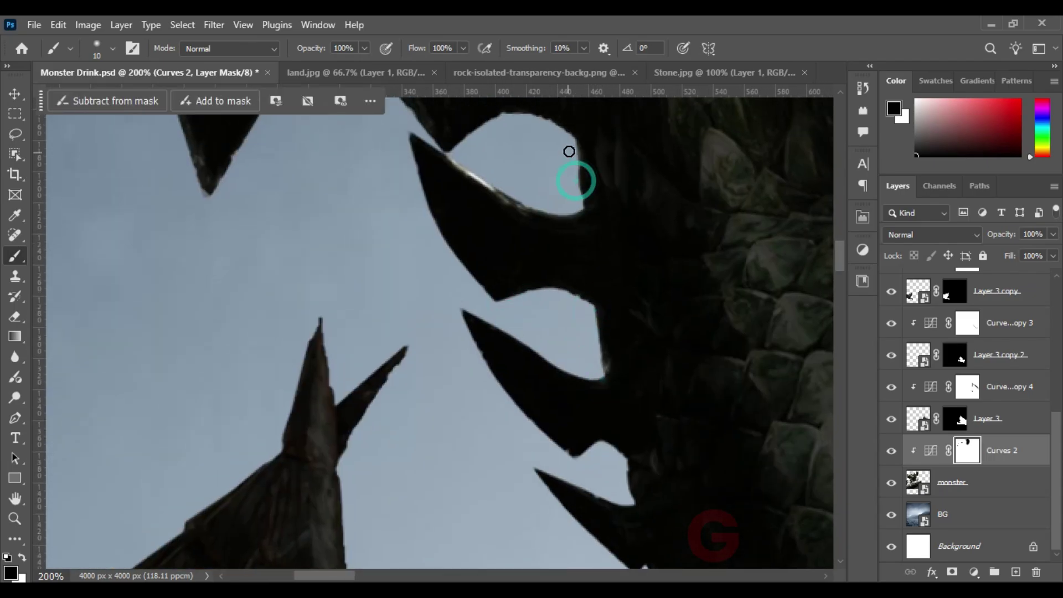
pyautogui.scroll(-2, 470, 238)
pyautogui.scroll(2, 448, 266)
pyautogui.scroll(-3, 447, 266)
pyautogui.hscroll(-3, 554, 192)
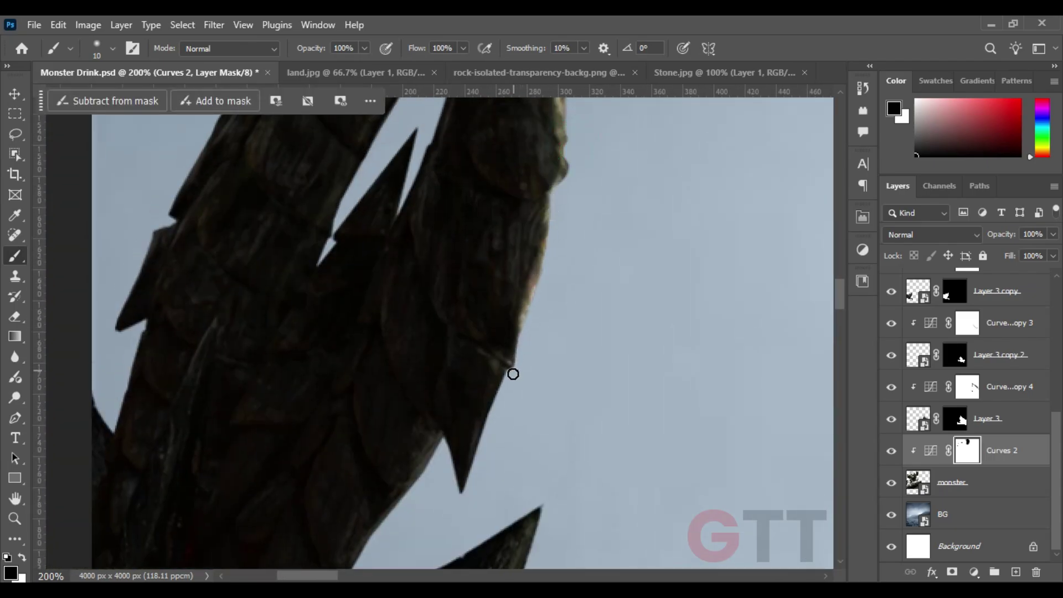
pyautogui.scroll(-3, 514, 374)
pyautogui.hscroll(-2, 547, 366)
pyautogui.scroll(-3, 454, 436)
pyautogui.hscroll(-2, 704, 230)
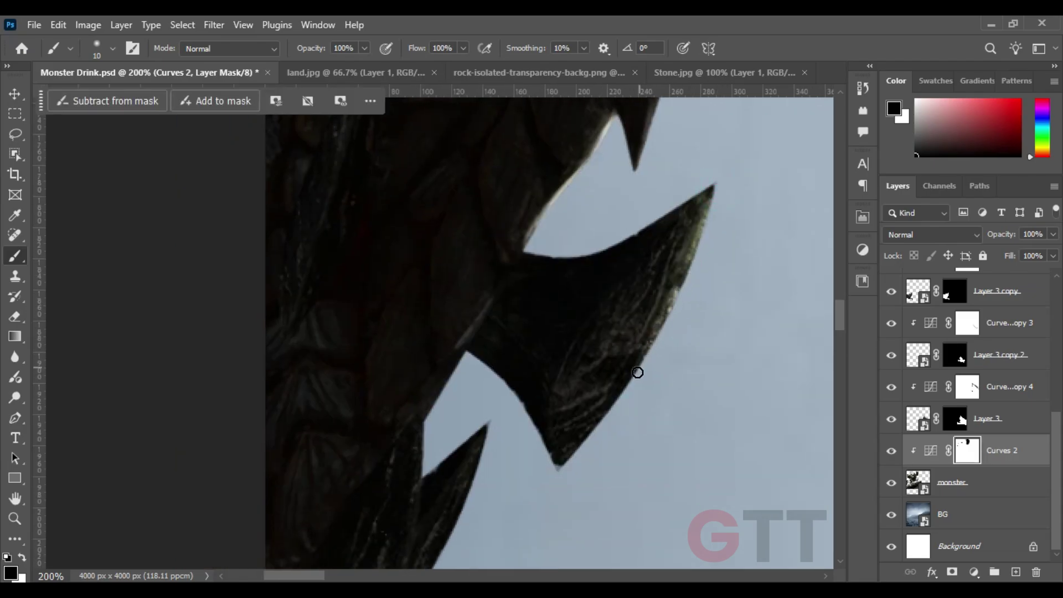
pyautogui.scroll(-3, 533, 431)
pyautogui.hotkey('ctrl', '-')
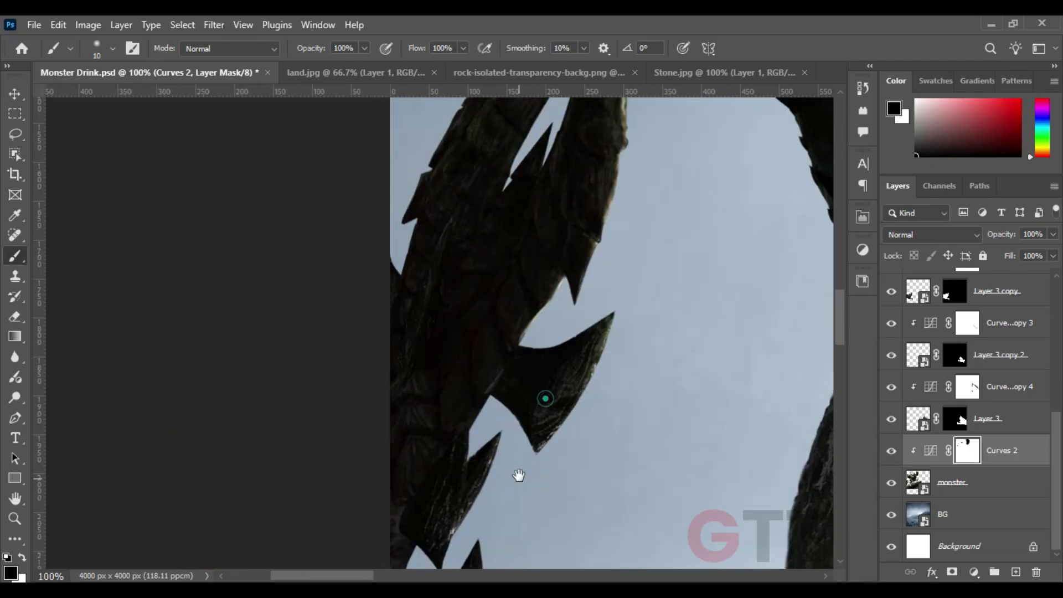
pyautogui.scroll(-3, 492, 277)
pyautogui.scroll(-3, 446, 343)
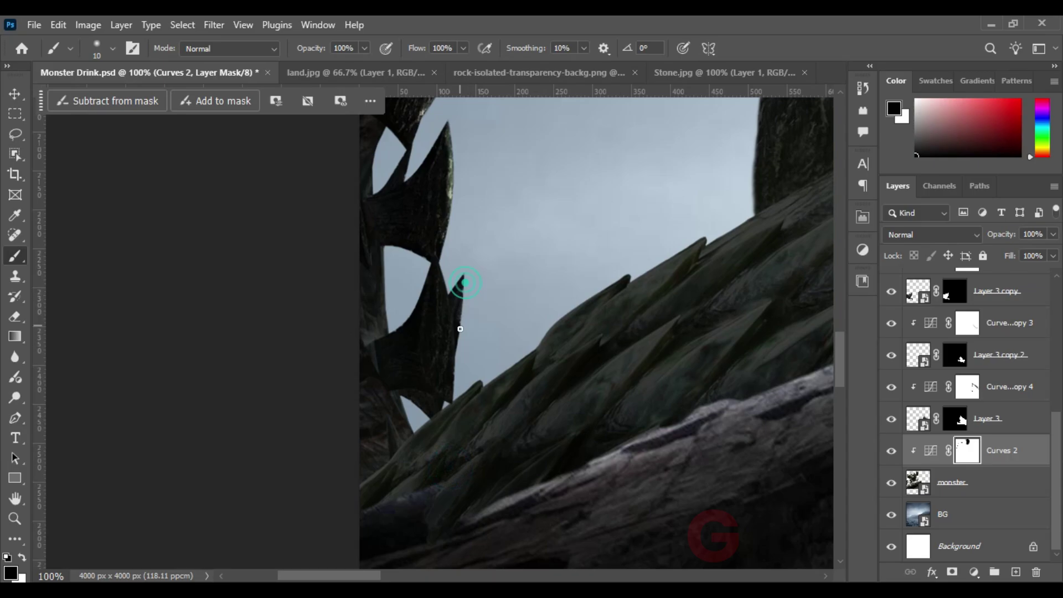
pyautogui.scroll(-1, 399, 381)
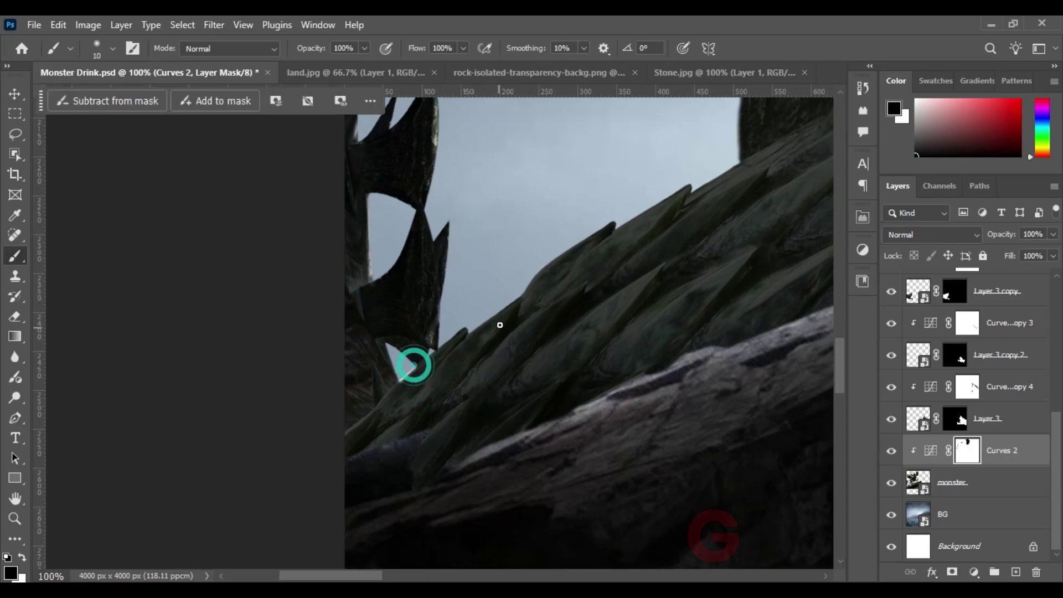
pyautogui.scroll(2, 500, 325)
pyautogui.scroll(-2, 451, 335)
pyautogui.scroll(1, 444, 428)
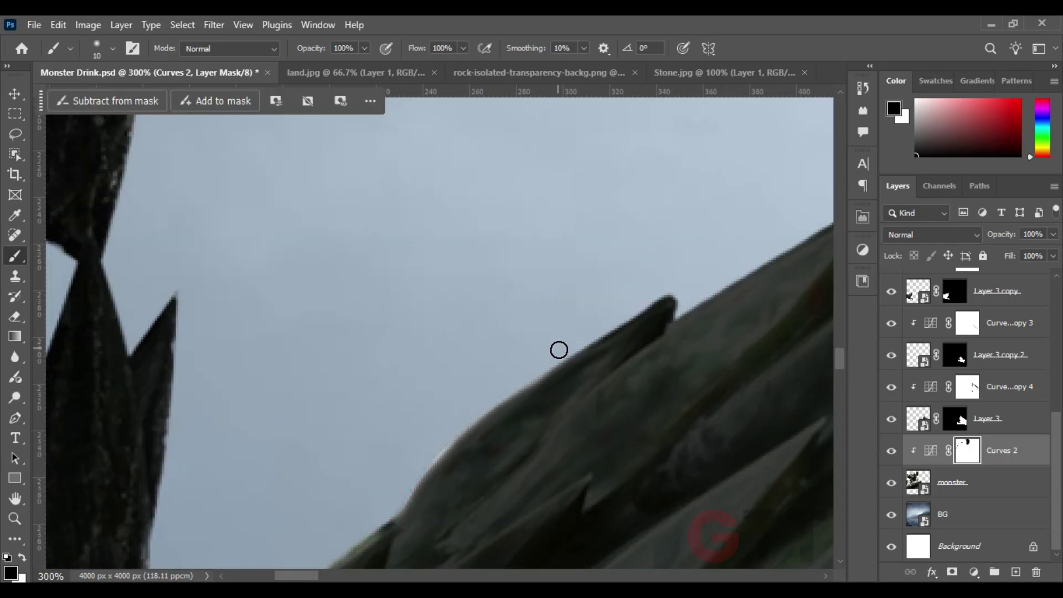
pyautogui.scroll(-1, 558, 350)
pyautogui.scroll(-1, 420, 399)
pyautogui.scroll(-1, 548, 316)
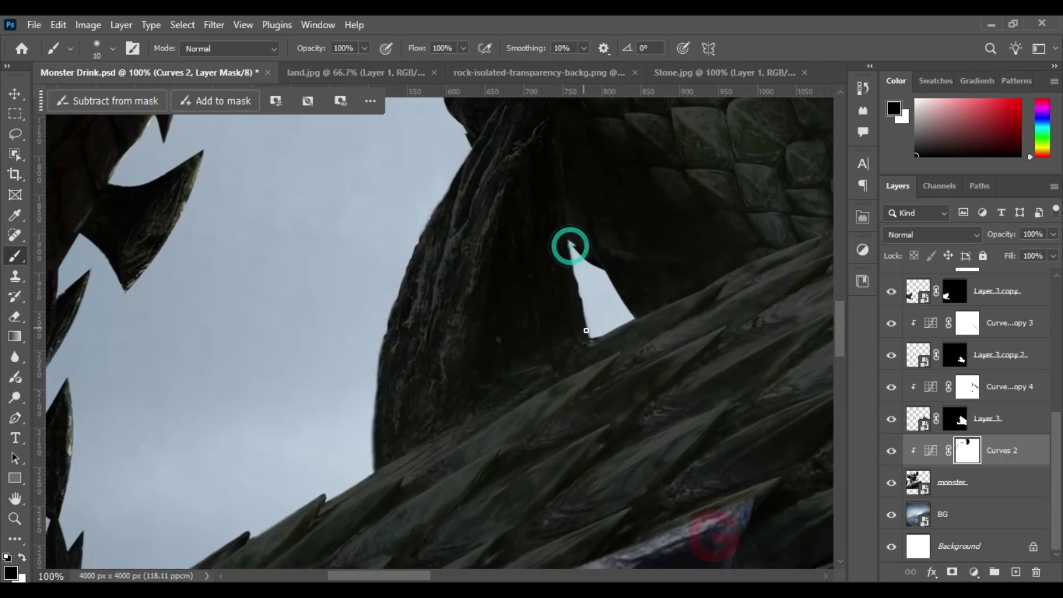
pyautogui.scroll(-2, 578, 342)
pyautogui.scroll(-1, 553, 304)
# Set a larger brush with flow of a few percent, painting white on the Curves 2 mask
pyautogui.scroll(1, 443, 249)
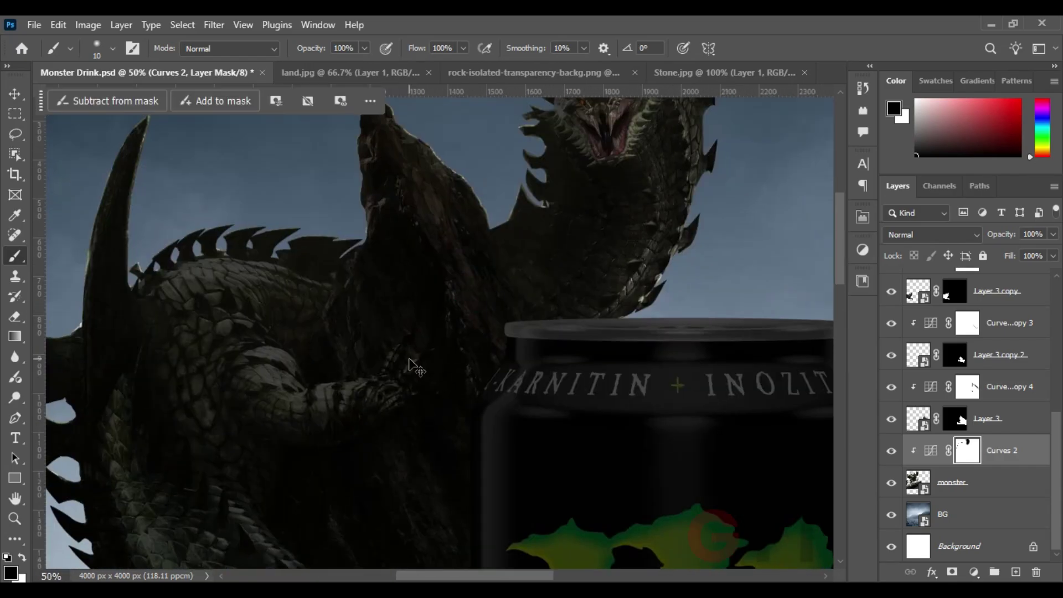
pyautogui.press(']')
pyautogui.press(']')
pyautogui.press(']')
pyautogui.scroll(1, 410, 216)
pyautogui.press(']')
pyautogui.press(']')
pyautogui.press(']')
pyautogui.hotkey('shift', '1')
pyautogui.hotkey('shift', '2')
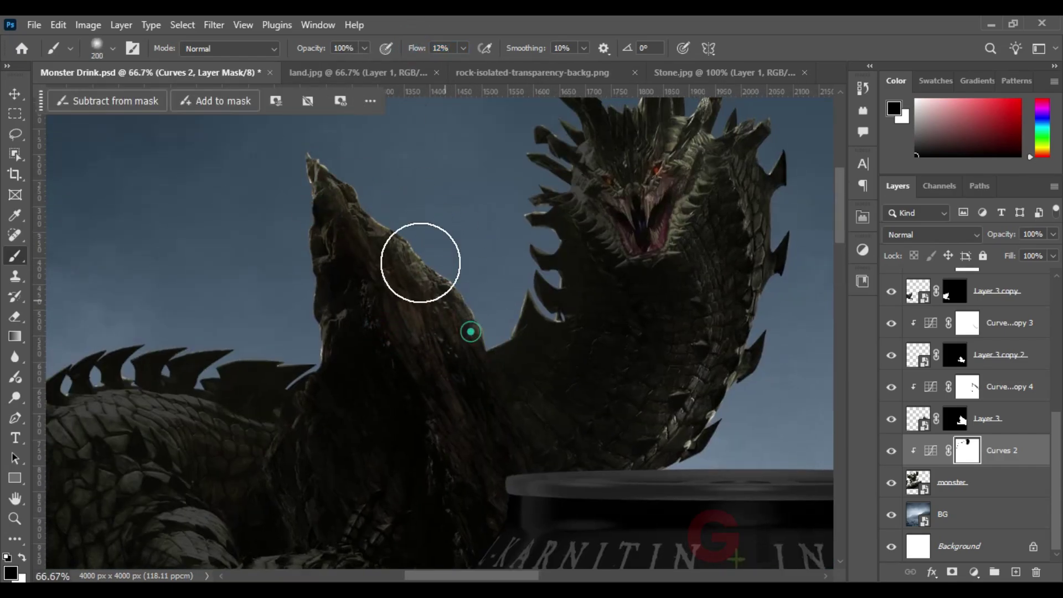
pyautogui.hscroll(-2, 419, 261)
pyautogui.hscroll(-2, 365, 308)
pyautogui.scroll(-1, 365, 308)
pyautogui.hotkey('shift', '0')
pyautogui.hotkey('shift', '7')
pyautogui.press('x')
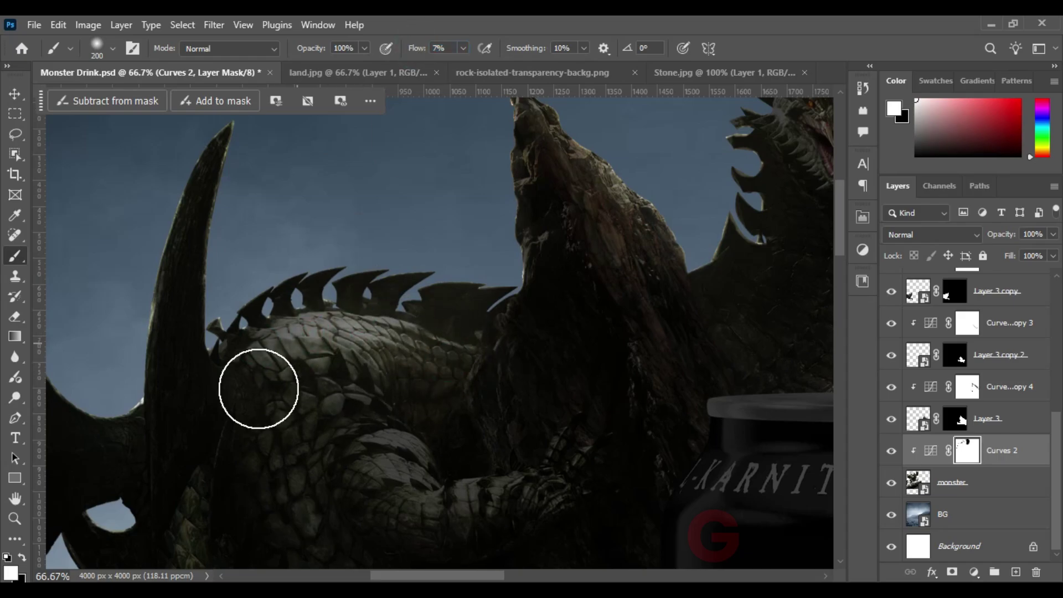
# Brush broad, soft low-flow strokes over the dragon's body on the Curves 2 mask
pyautogui.hscroll(-1, 230, 181)
pyautogui.scroll(-2, 168, 268)
pyautogui.hscroll(-1, 289, 443)
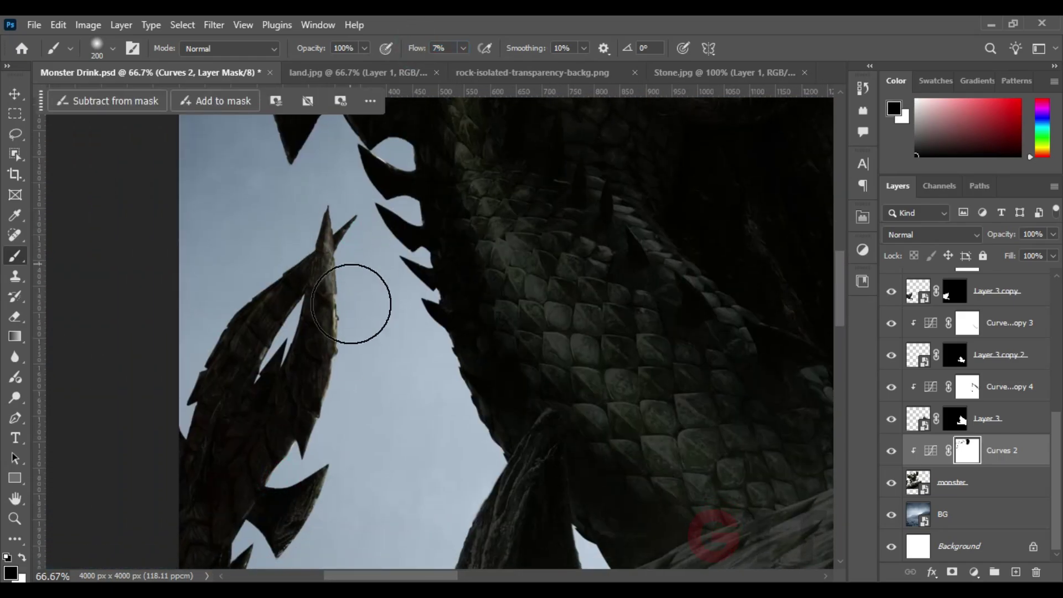
pyautogui.hscroll(-1, 356, 303)
pyautogui.scroll(-2, 378, 362)
pyautogui.hscroll(2, 321, 208)
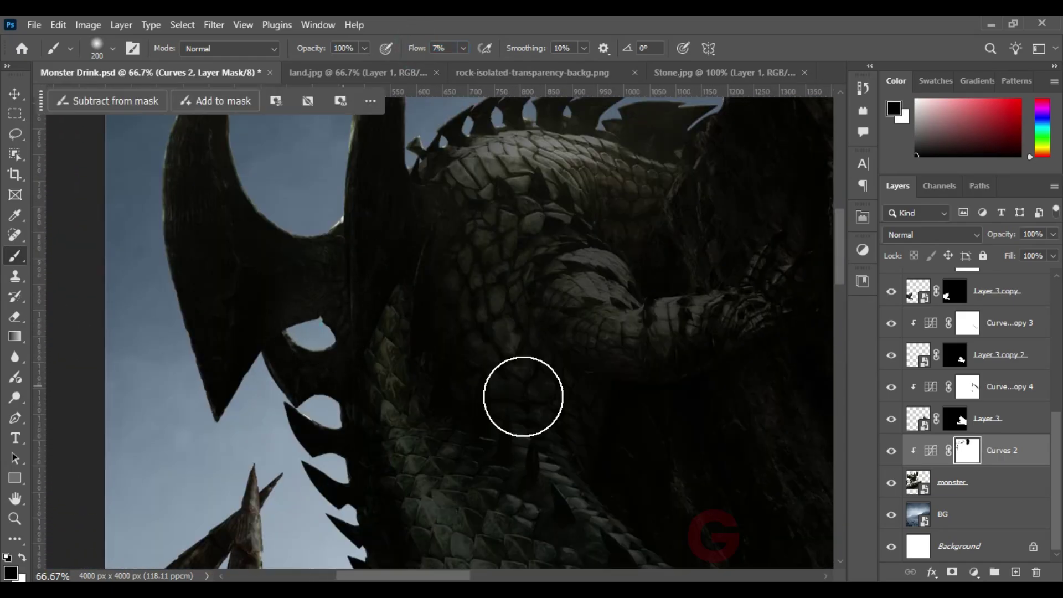
pyautogui.hscroll(3, 364, 356)
pyautogui.scroll(-3, 365, 356)
pyautogui.press(']')
pyautogui.press(']')
pyautogui.press(']')
pyautogui.hscroll(2, 320, 422)
pyautogui.scroll(2, 320, 422)
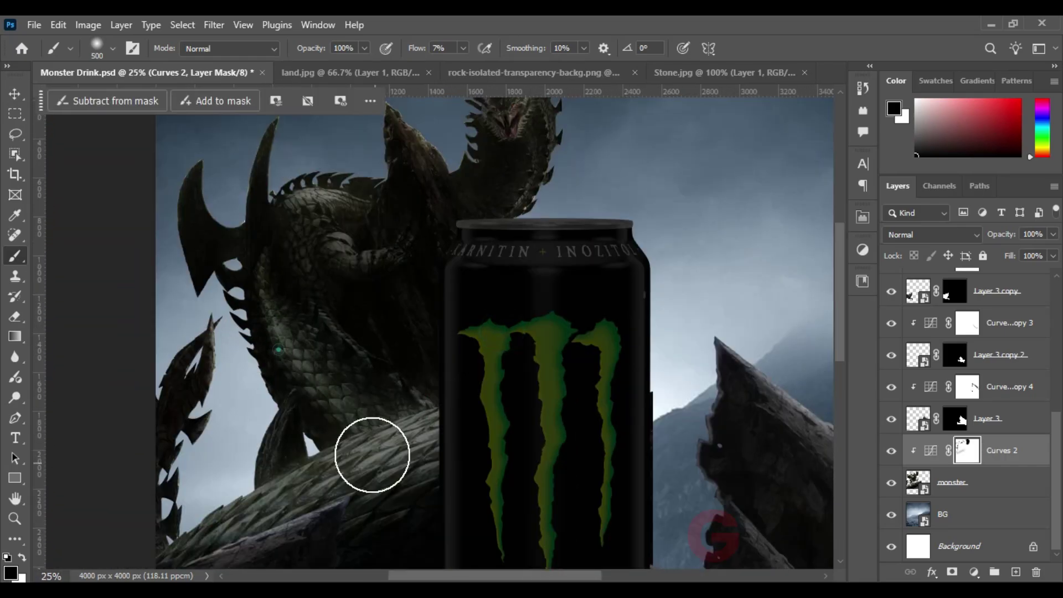
pyautogui.scroll(2, 402, 209)
pyautogui.hscroll(1, 402, 209)
pyautogui.scroll(-1, 386, 436)
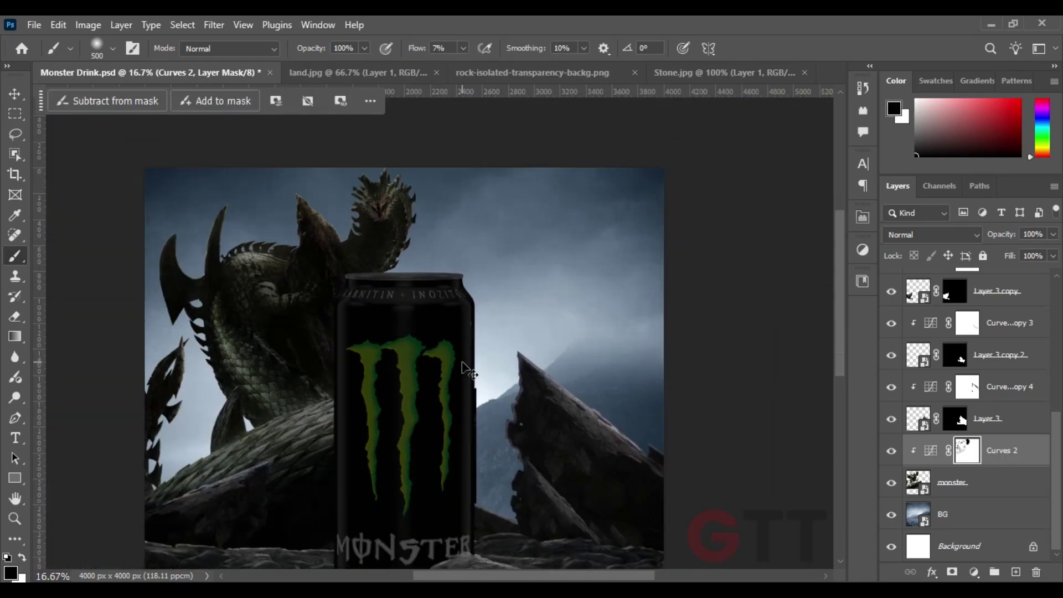
pyautogui.scroll(4, 456, 373)
# Target the rock's Curves copy 4 mask with a smaller, higher-flow brush for its edge
pyautogui.hotkey('alt', ']')
pyautogui.hotkey('alt', ']')
pyautogui.press('[')
pyautogui.press('[')
pyautogui.press('[')
pyautogui.hotkey('shift', '1')
pyautogui.hotkey('shift', '9')
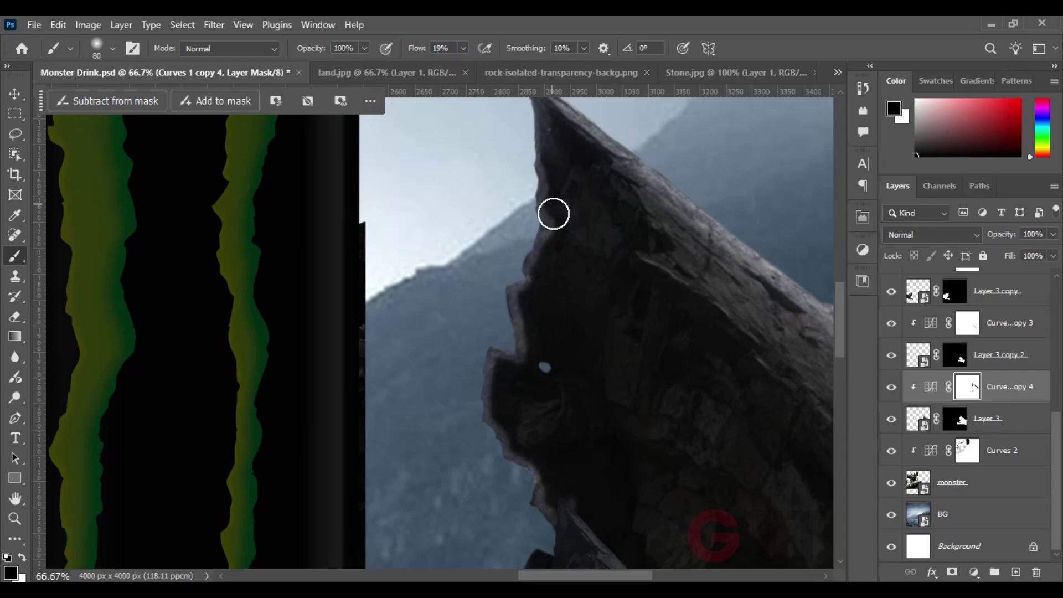
pyautogui.scroll(-1, 530, 293)
# Place the dragon image above the sky layer and set its blend mode to Multiply
pyautogui.scroll(-4, 518, 468)
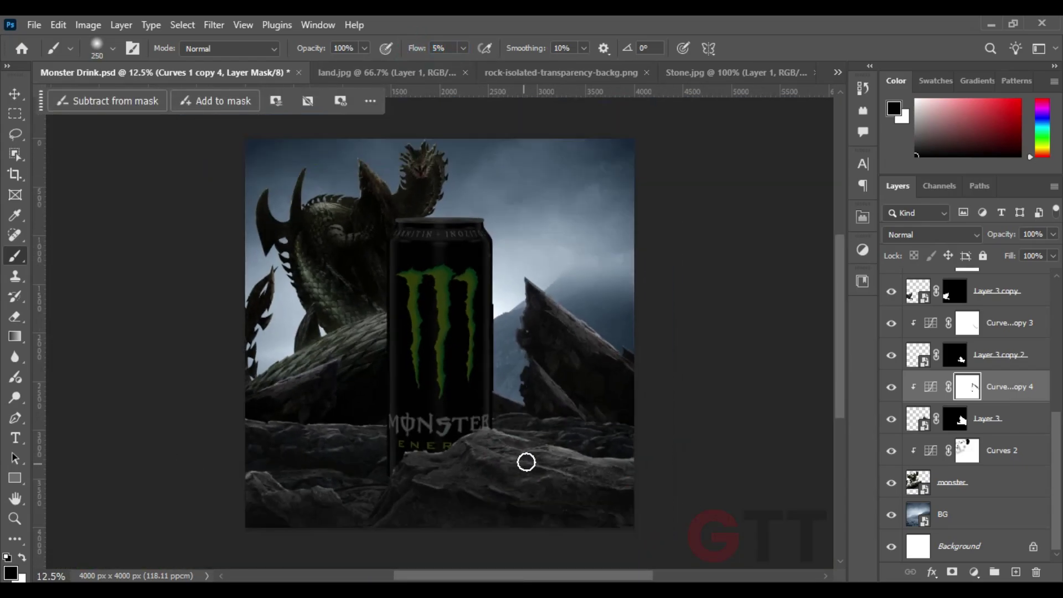
pyautogui.click(1022, 515)
pyautogui.moveTo(617, 554); pyautogui.dragTo(546, 261)
pyautogui.scroll(5, 565, 255)
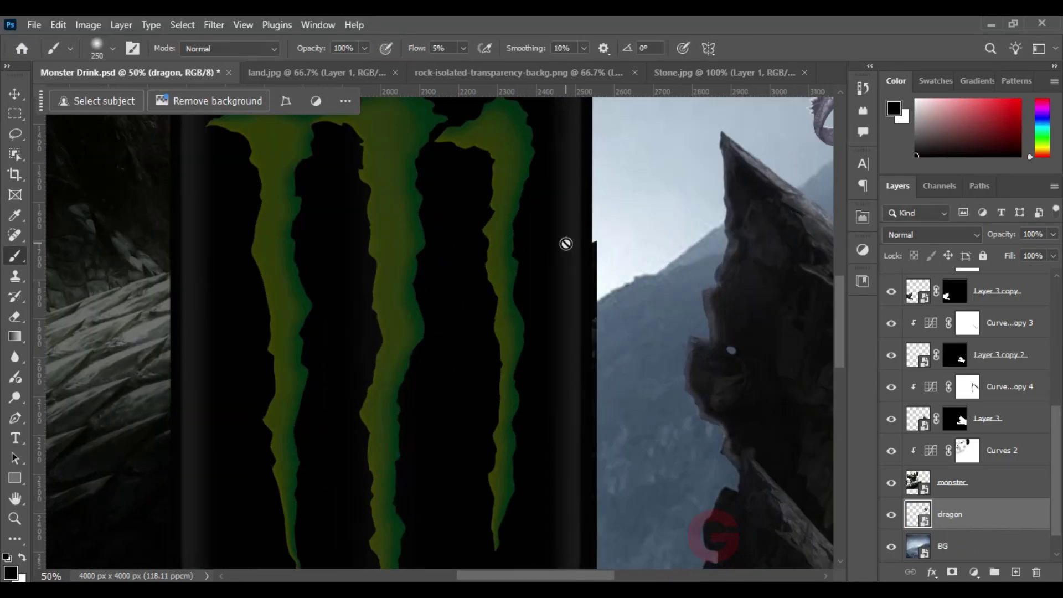
pyautogui.scroll(-3, 565, 254)
pyautogui.press('Return')
pyautogui.click(932, 235)
pyautogui.click(900, 209)
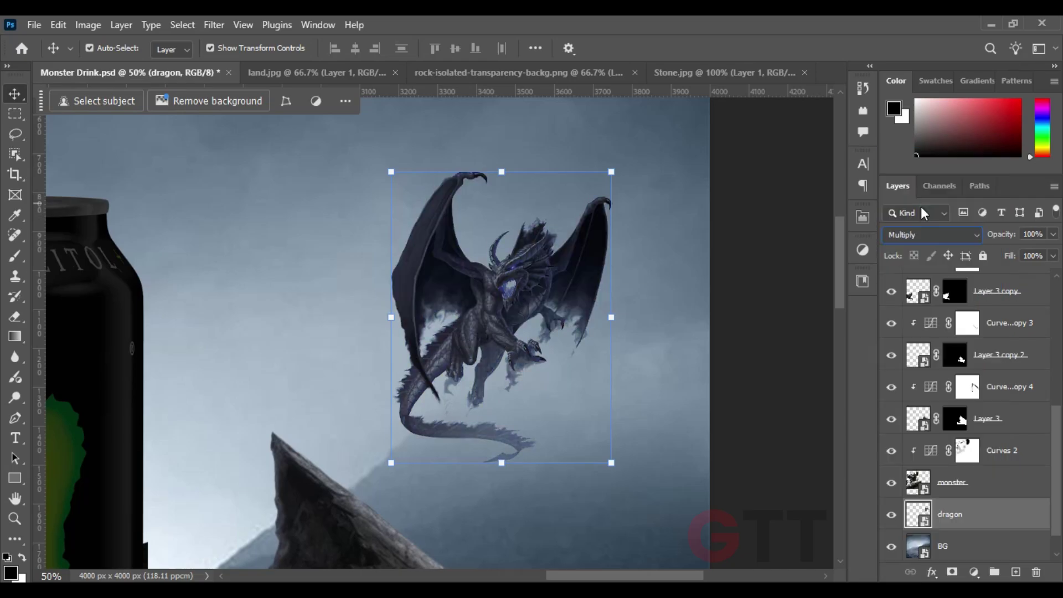
# Shrink the dragon into the upper-right sky, mask it, and fade it to 47% opacity
pyautogui.hotkey('ctrl', 't')
pyautogui.moveTo(391, 463); pyautogui.dragTo(516, 361)
pyautogui.press('Return')
pyautogui.press('b')
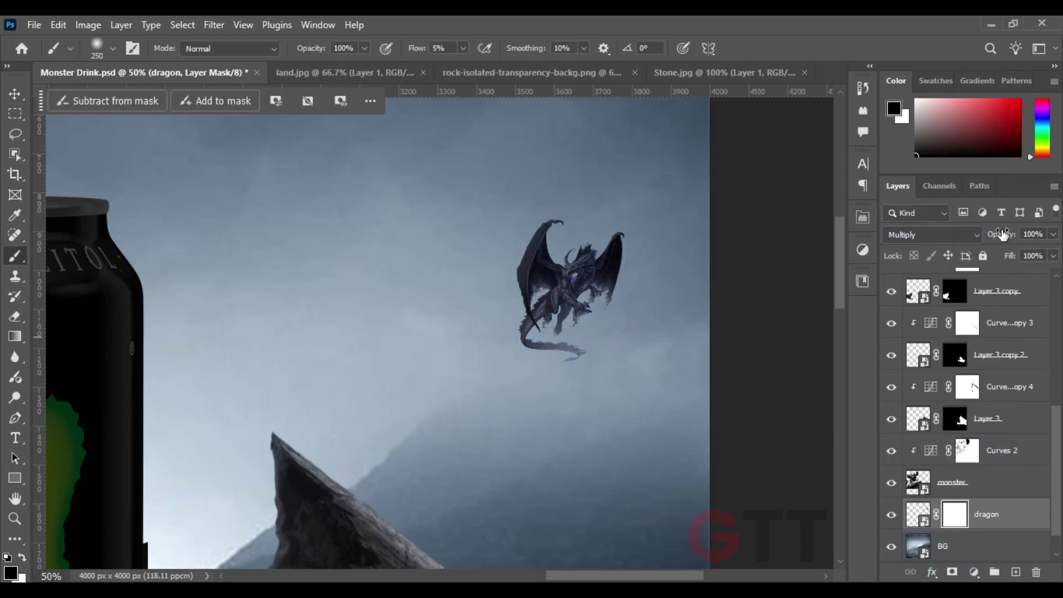
pyautogui.moveTo(413, 48); pyautogui.dragTo(423, 49)
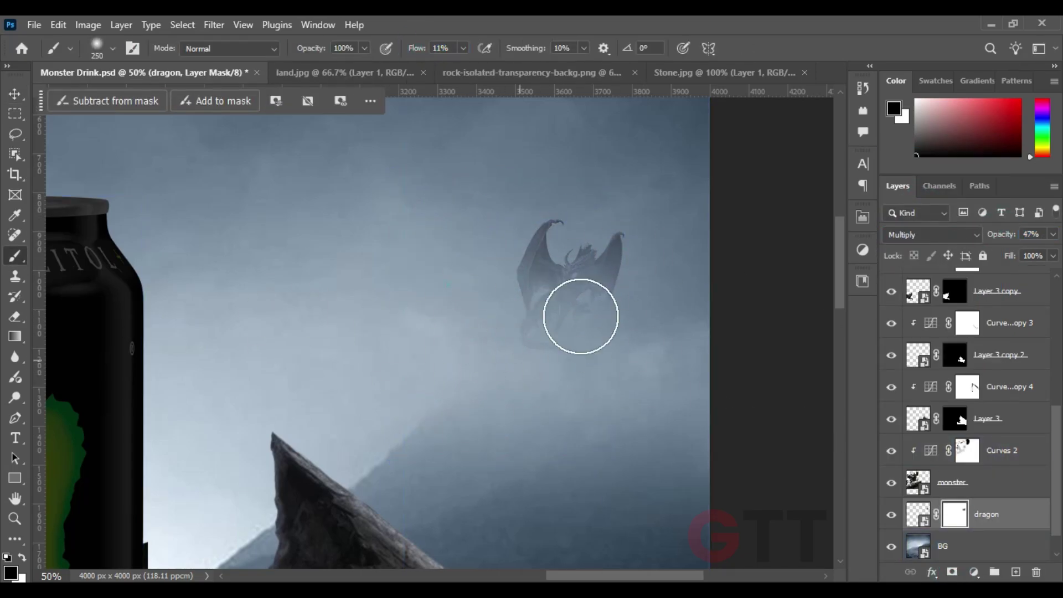
pyautogui.scroll(-3, 581, 316)
pyautogui.scroll(1, 523, 356)
# Nudge the flying dragon right and enlarge it slightly, then fit the composition in view
pyautogui.hotkey('ctrl', 't')
pyautogui.moveTo(541, 280); pyautogui.dragTo(553, 280)
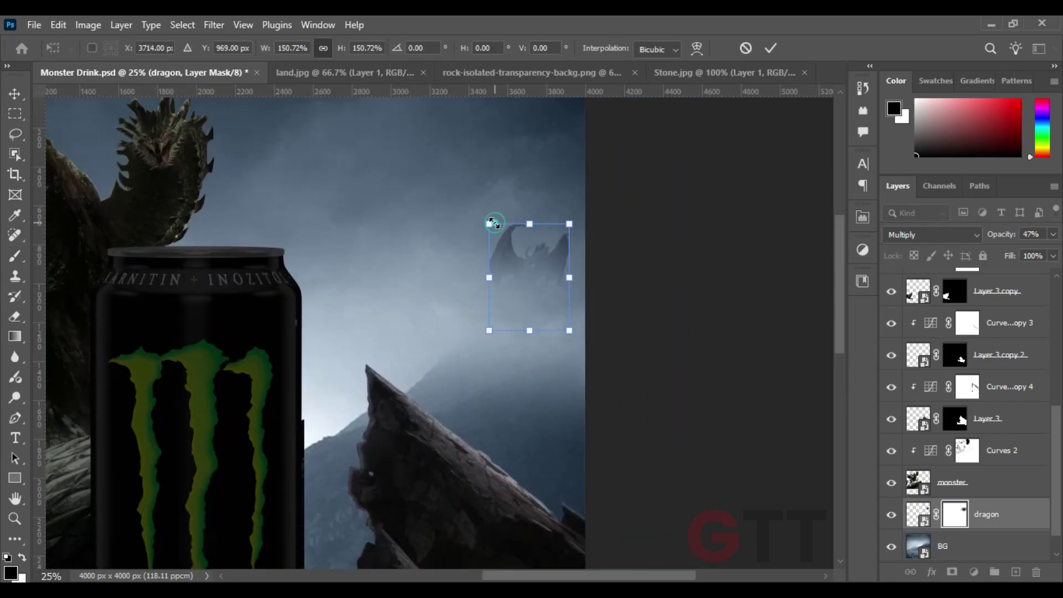
pyautogui.moveTo(492, 222); pyautogui.dragTo(484, 217)
pyautogui.press('Return')
pyautogui.press('b')
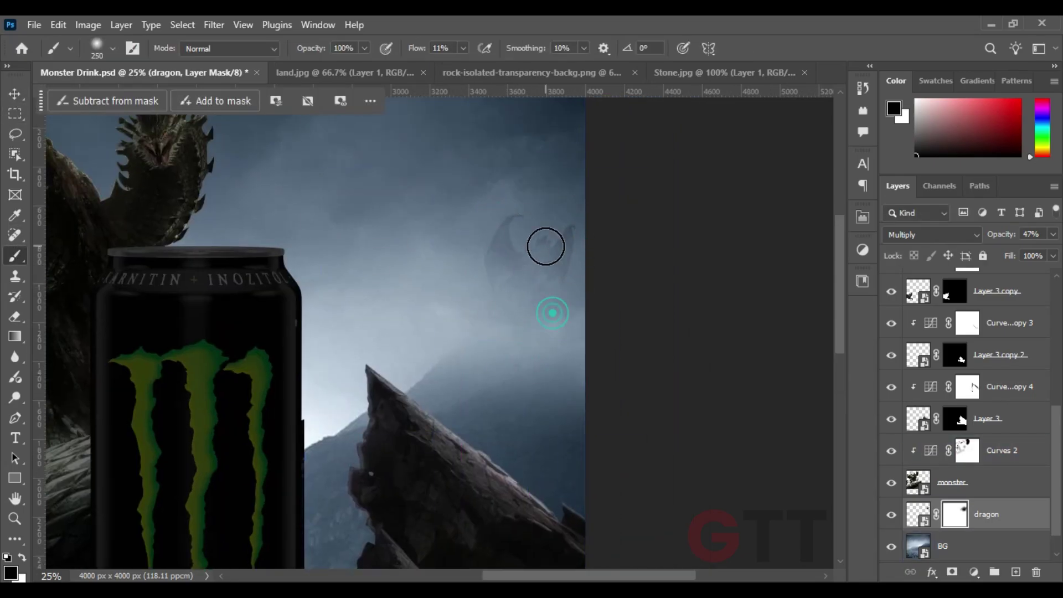
pyautogui.hotkey('ctrl', '0')
# Add a clipped Color Balance to Layer 2 with Midtones Yellow-Blue at +36
pyautogui.press('v')
pyautogui.click(997, 318)
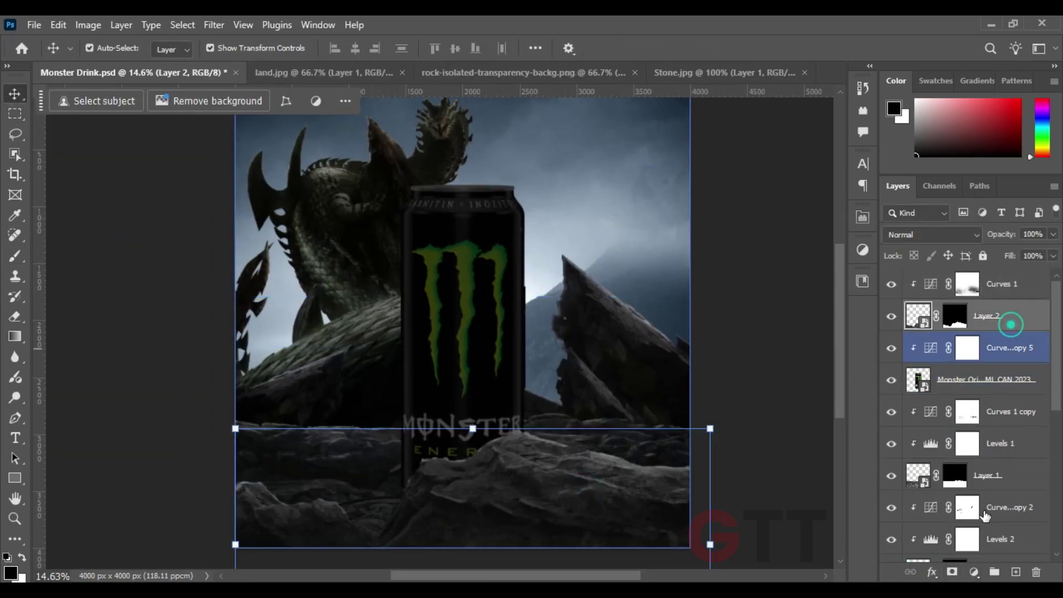
pyautogui.click(973, 572)
pyautogui.click(975, 433)
pyautogui.moveTo(709, 349); pyautogui.dragTo(722, 349)
pyautogui.moveTo(645, 326); pyautogui.dragTo(544, 325)
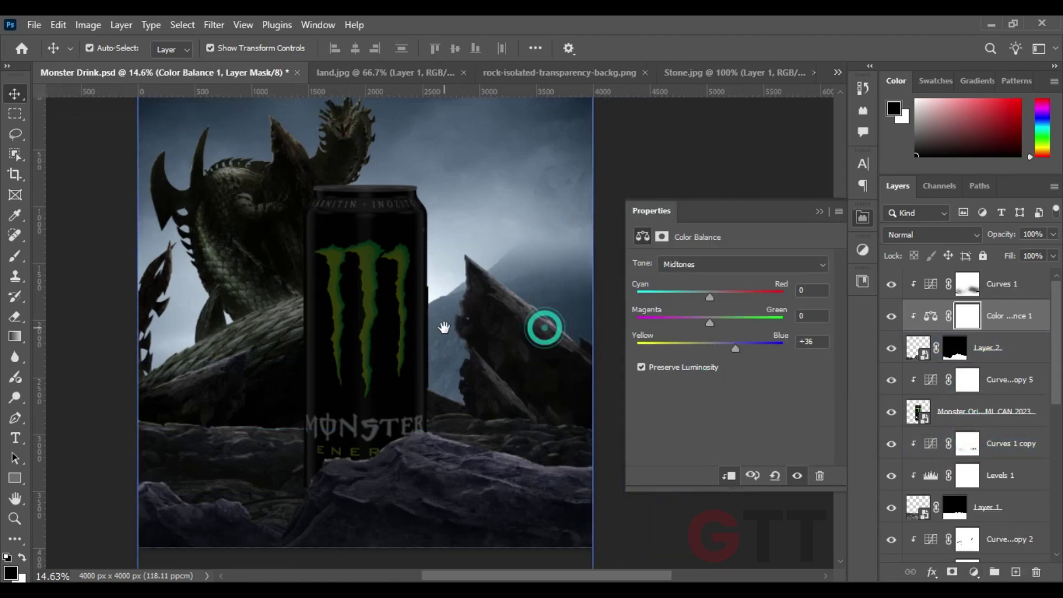
pyautogui.moveTo(710, 322)
pyautogui.mouseDown()
pyautogui.moveTo(722, 322)
pyautogui.moveTo(706, 297)
pyautogui.mouseUp()
pyautogui.click(354, 310)
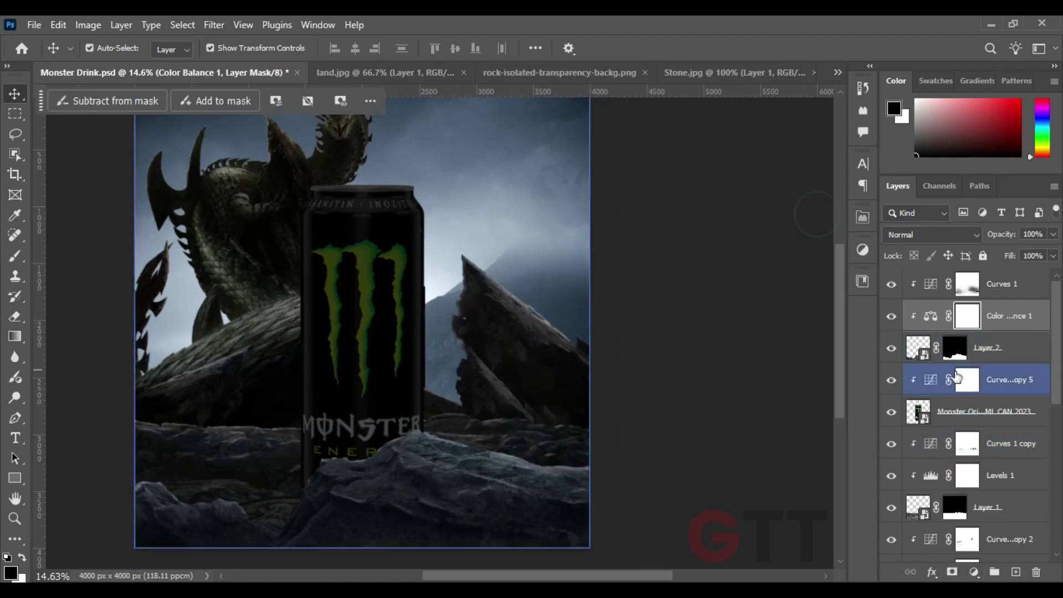
# Alt-drag copies of the Color Balance onto the other rock and dragon layers
pyautogui.moveTo(996, 316); pyautogui.dragTo(996, 520)
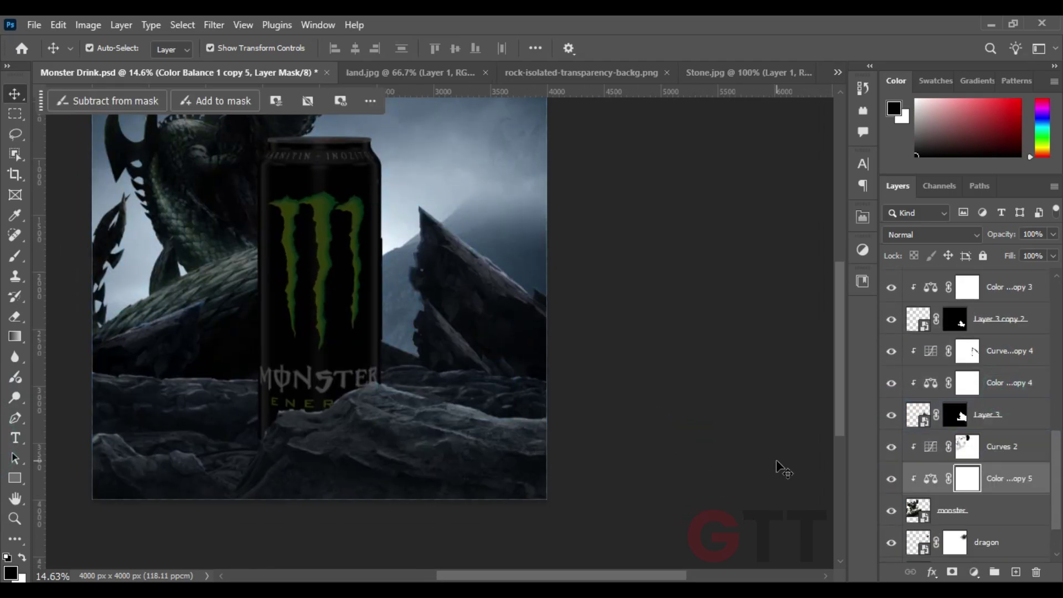
pyautogui.hotkey('ctrl', '-')
pyautogui.moveTo(470, 319); pyautogui.dragTo(479, 329)
# Zoom in on the can and paint its Curves copy 5 mask
pyautogui.hotkey('ctrl', '+')
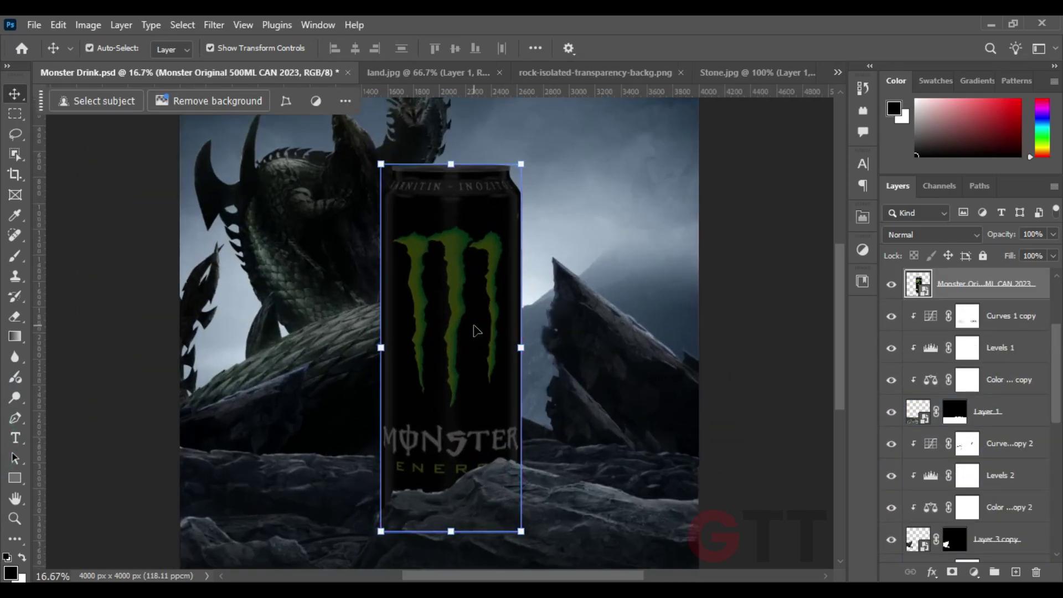
pyautogui.scroll(2, 983, 330)
pyautogui.click(974, 327)
pyautogui.press('b')
pyautogui.scroll(1, 505, 218)
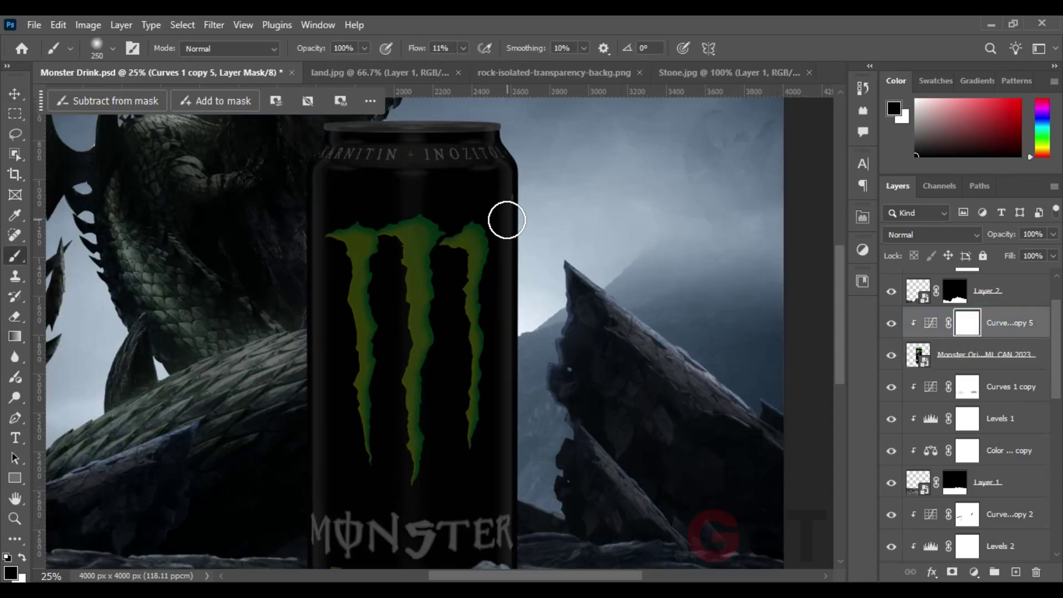
pyautogui.scroll(1, 505, 213)
pyautogui.scroll(1, 400, 374)
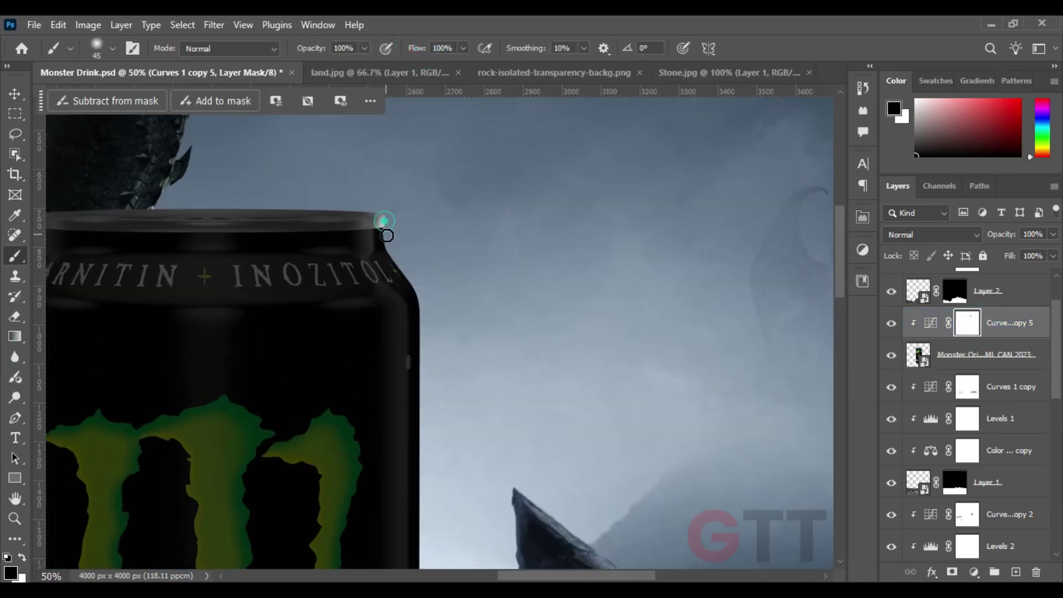
pyautogui.scroll(-8, 387, 235)
pyautogui.hscroll(-4, 570, 375)
pyautogui.scroll(-4, 570, 375)
pyautogui.scroll(12, 385, 463)
pyautogui.scroll(2, 424, 242)
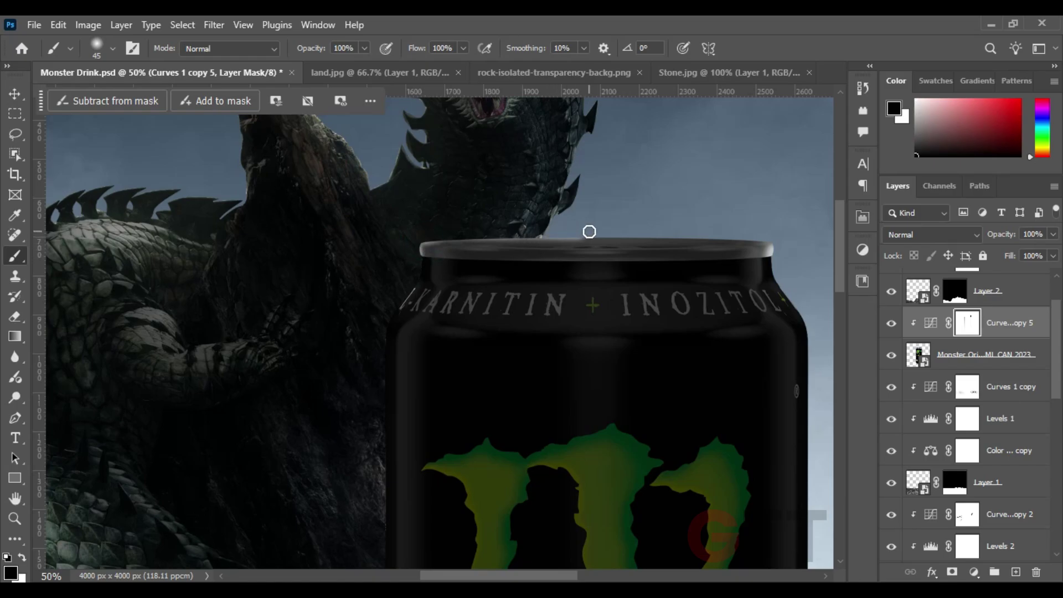
pyautogui.scroll(-1, 493, 235)
pyautogui.scroll(-1, 532, 266)
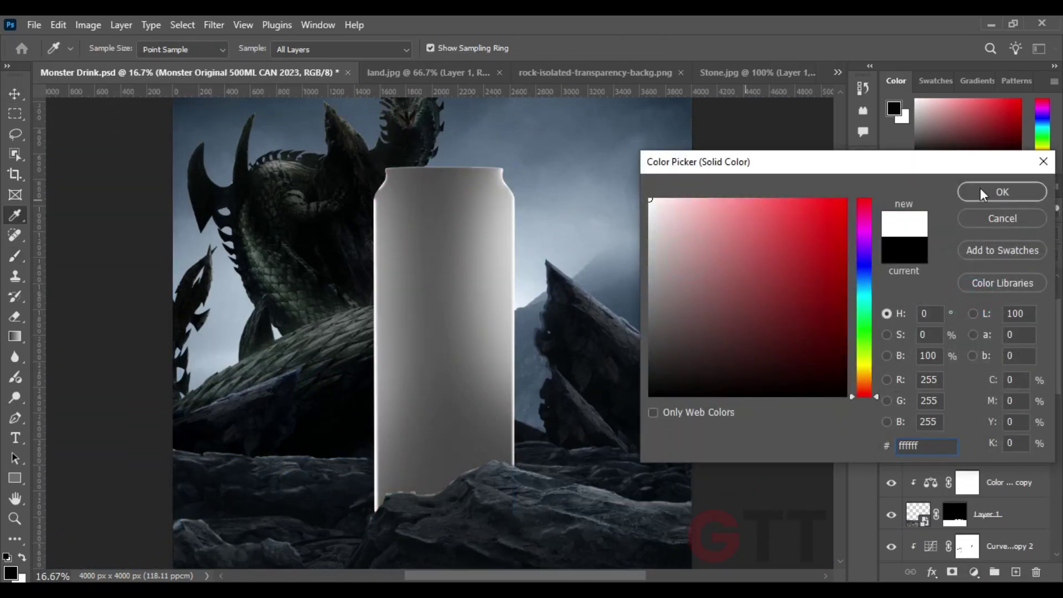
# Confirm white for the Solid Color fill and ready a smaller full-opacity brush on its mask
pyautogui.click(982, 194)
pyautogui.press('b')
pyautogui.scroll(2, 570, 344)
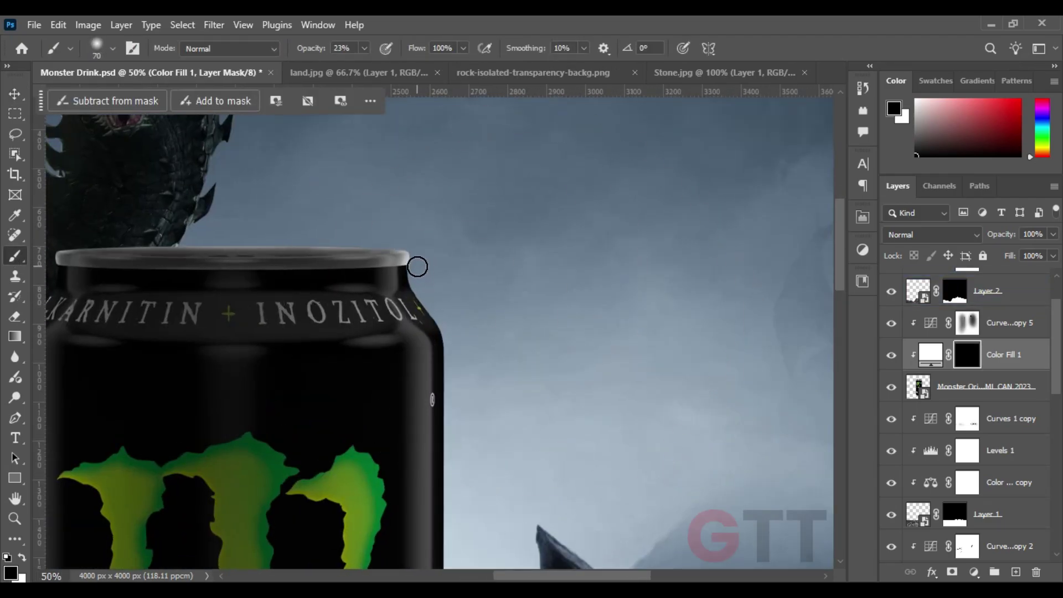
pyautogui.press('0')
pyautogui.press('[')
pyautogui.press('[')
pyautogui.hotkey('ctrl', '+')
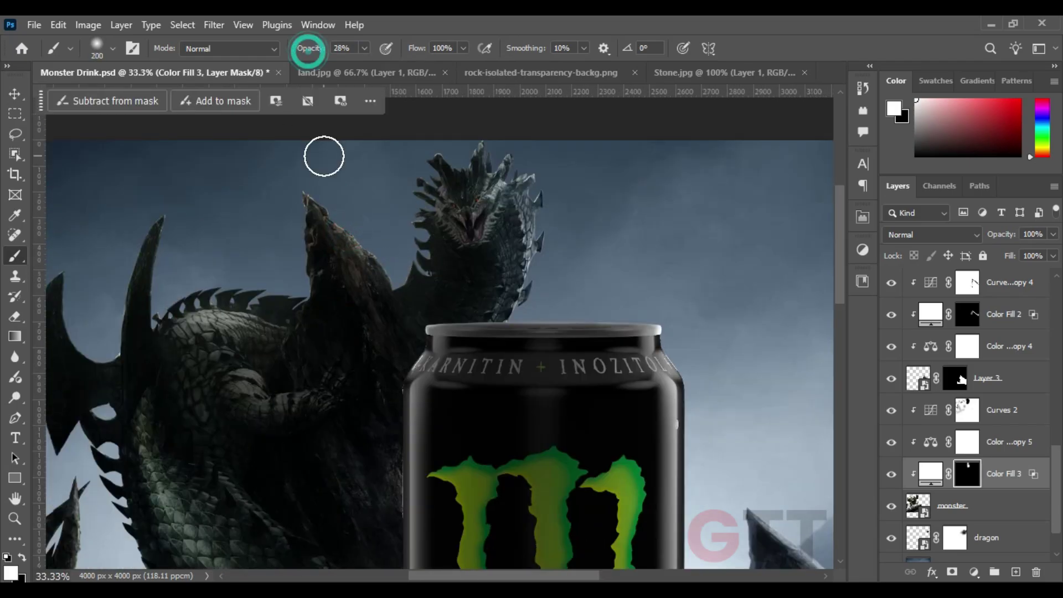
# Brush pale rim light along the dragon's back spikes on the Color Fill 3 mask
pyautogui.scroll(-3, 441, 497)
pyautogui.scroll(1, 244, 239)
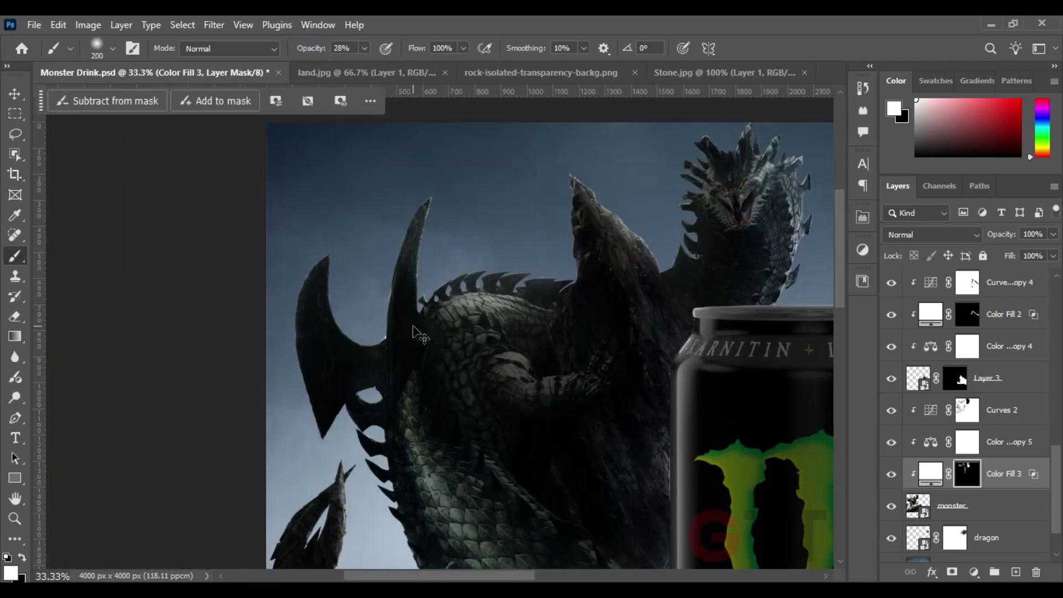
pyautogui.scroll(2, 316, 404)
pyautogui.moveTo(341, 144); pyautogui.dragTo(354, 191)
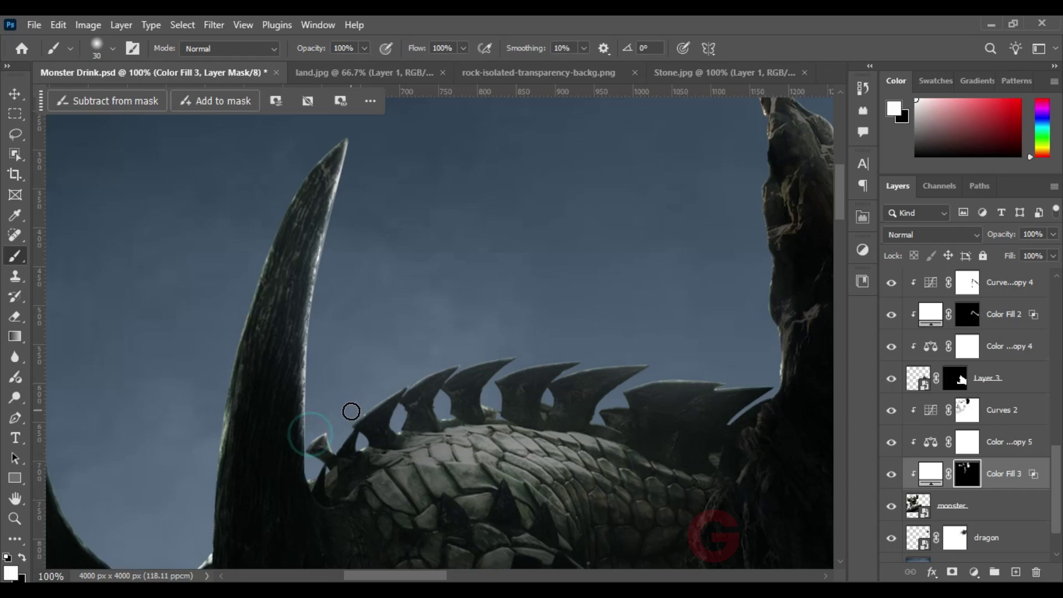
pyautogui.moveTo(682, 349); pyautogui.dragTo(571, 378)
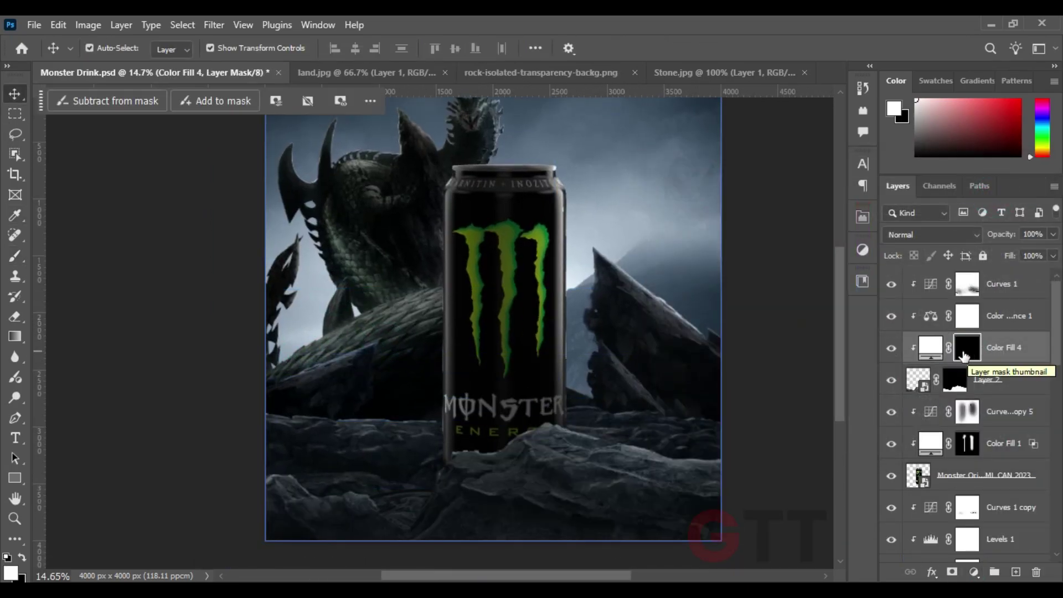
# Set up a low-flow soft brush for painting the rocks' mask
pyautogui.press('b')
pyautogui.scroll(3, 499, 401)
pyautogui.scroll(2, 593, 325)
pyautogui.scroll(1, 634, 349)
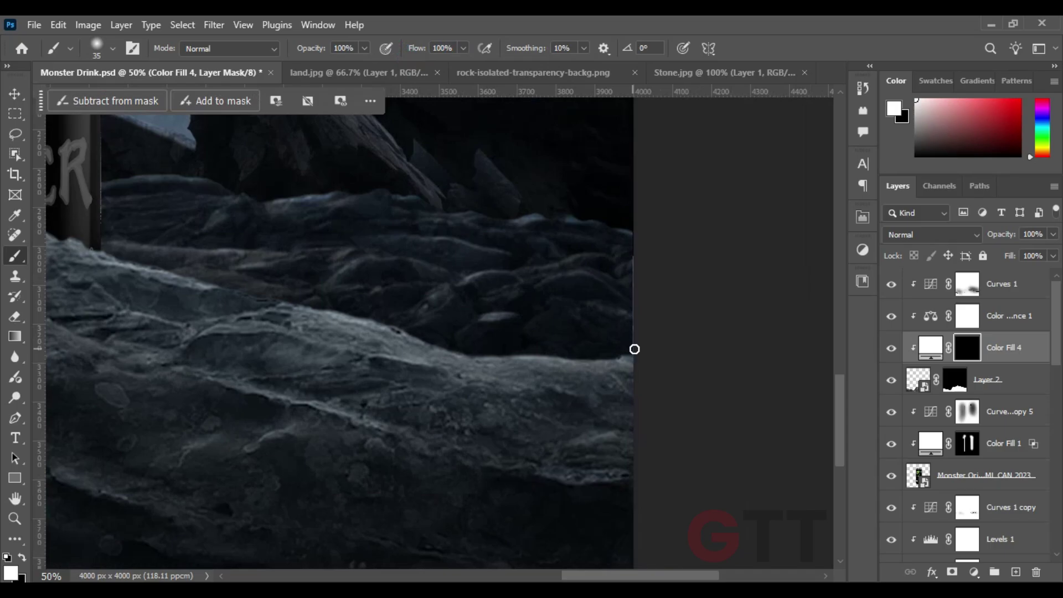
pyautogui.hscroll(-3, 541, 352)
pyautogui.hscroll(-3, 596, 360)
pyautogui.hscroll(-3, 470, 310)
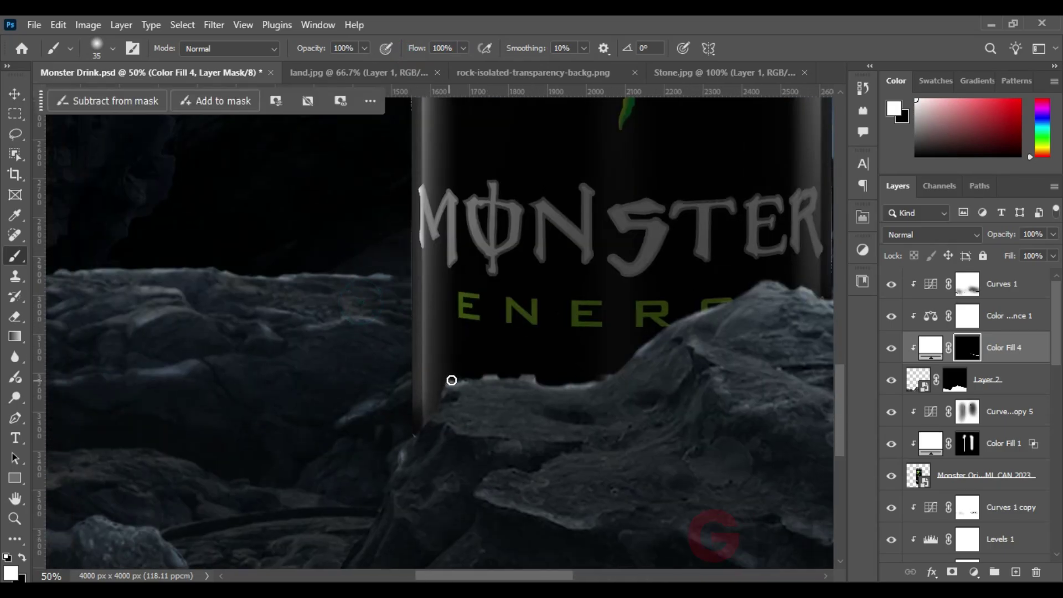
pyautogui.hscroll(-5, 451, 380)
pyautogui.hscroll(-5, 613, 369)
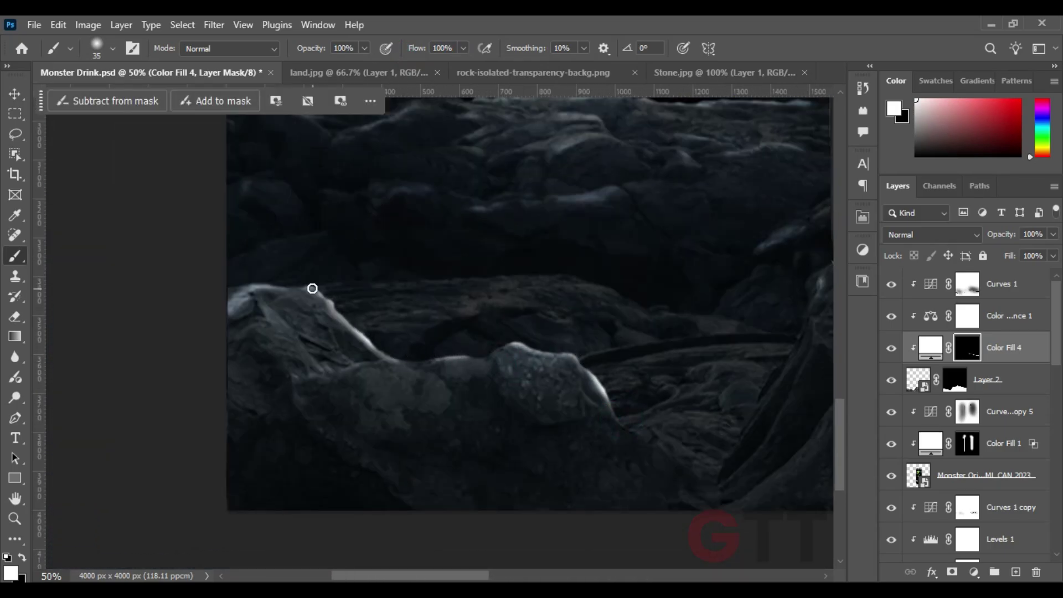
pyautogui.hscroll(3, 312, 288)
pyautogui.hotkey('shift', '0')
pyautogui.hotkey('shift', '5')
pyautogui.hscroll(10, 434, 380)
pyautogui.hscroll(5, 489, 313)
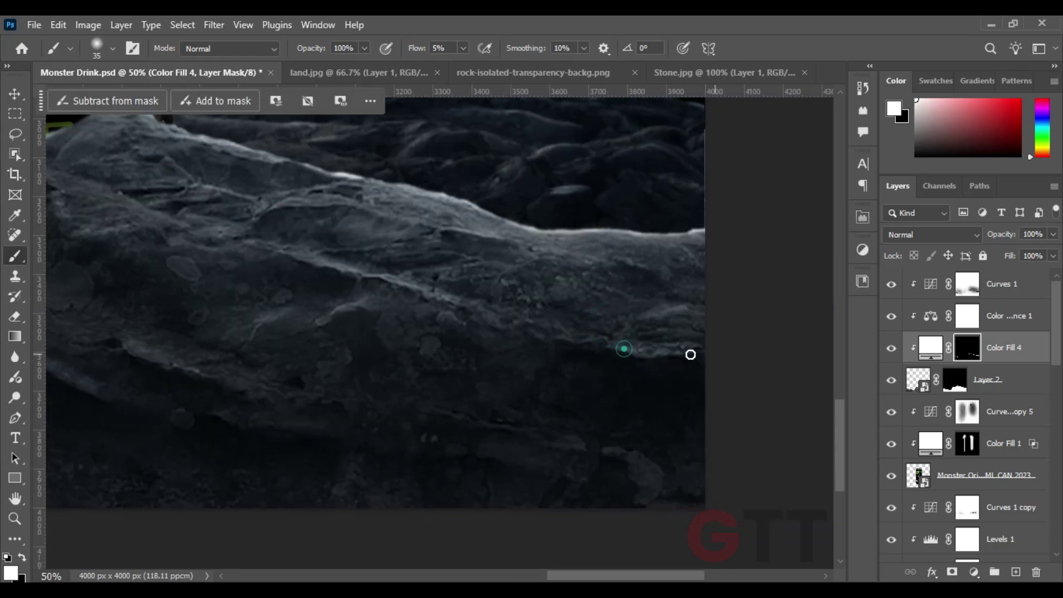
pyautogui.hscroll(-3, 554, 299)
pyautogui.scroll(1, 468, 256)
pyautogui.hotkey('ctrl', '-')
pyautogui.hotkey('ctrl', '-')
pyautogui.hotkey('ctrl', '-')
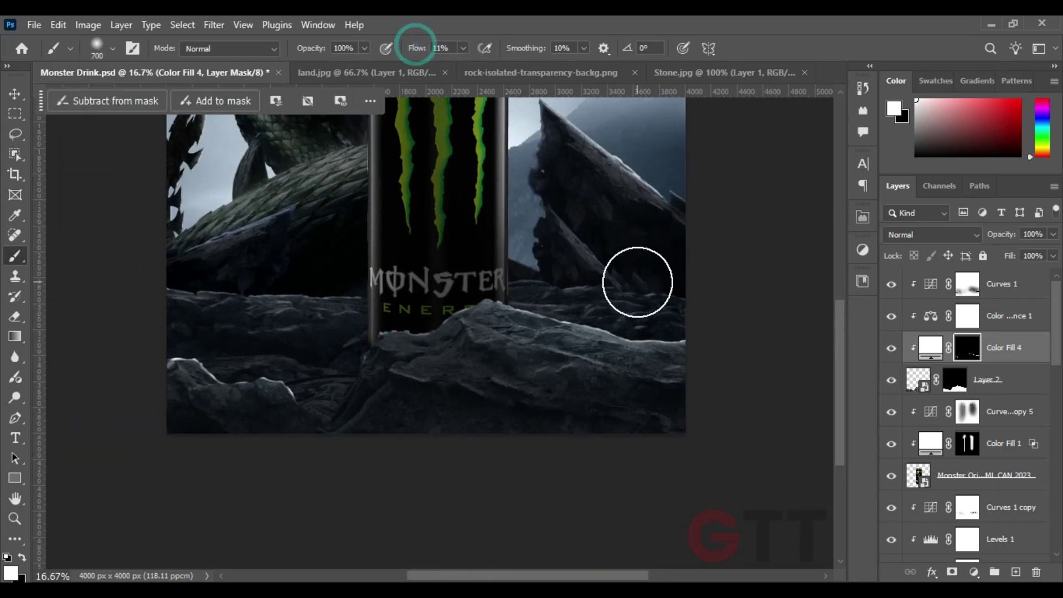
# Open the Curves 1 settings, set black for painting the rocks, then target Color Fill 4
pyautogui.doubleClick(933, 284)
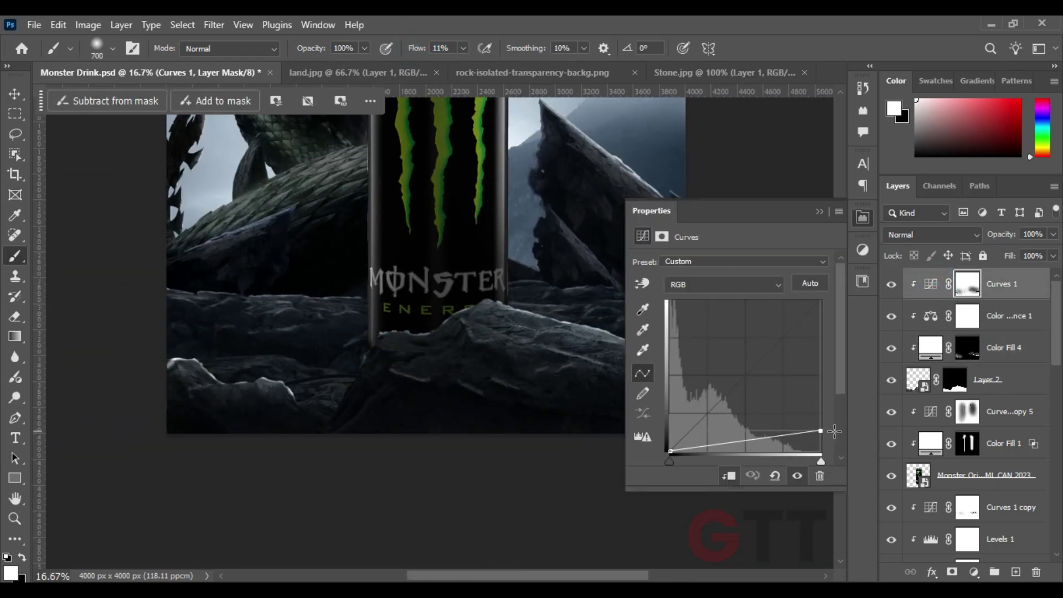
pyautogui.press('x')
pyautogui.press('x')
pyautogui.hotkey('ctrl', '+')
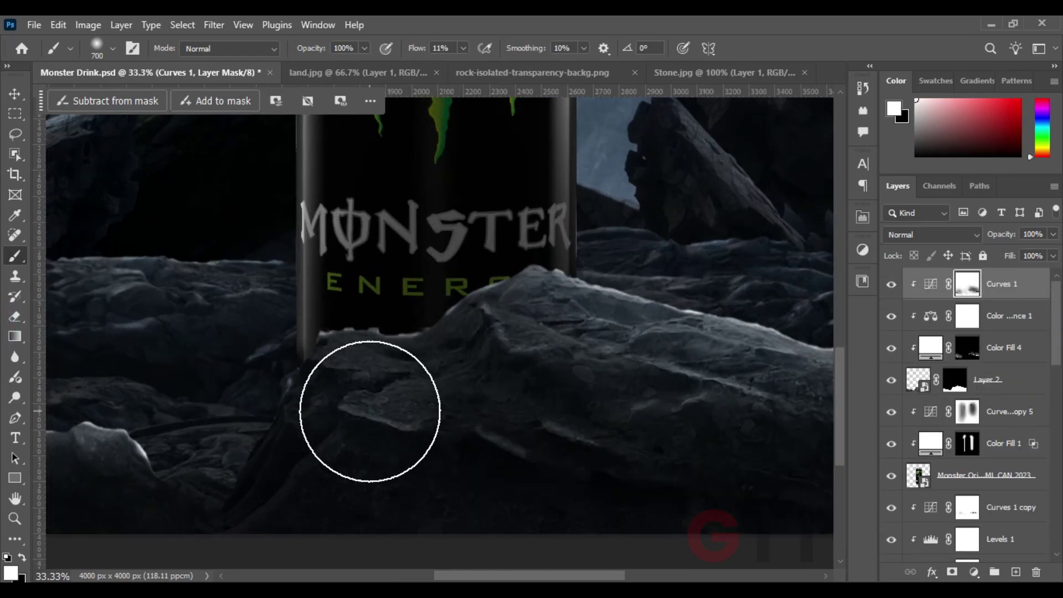
pyautogui.moveTo(434, 432); pyautogui.dragTo(565, 370)
pyautogui.hotkey('alt', '[')
pyautogui.hotkey('alt', '[')
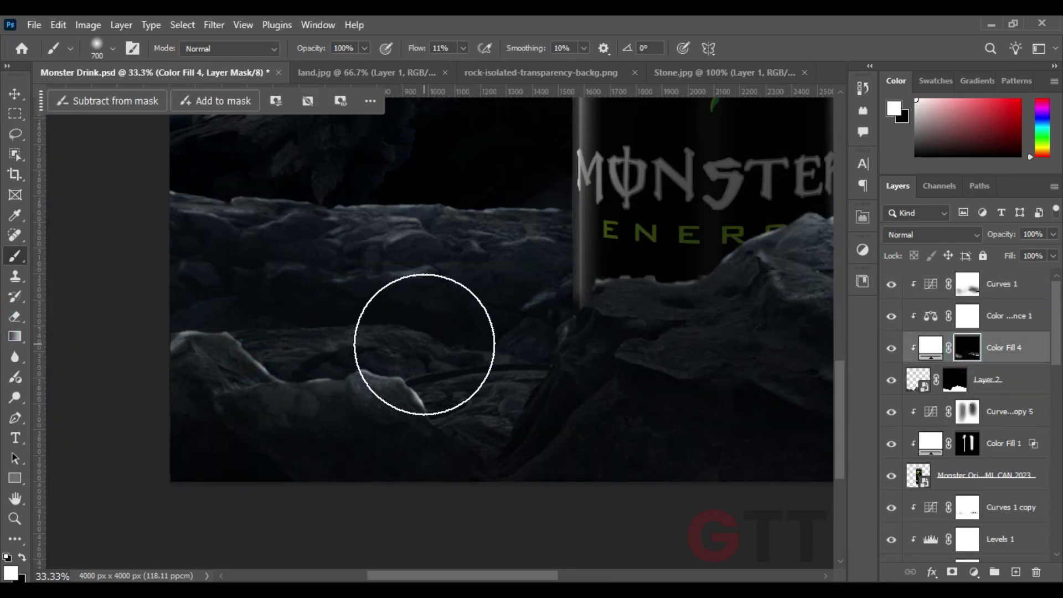
pyautogui.hotkey('ctrl', '0')
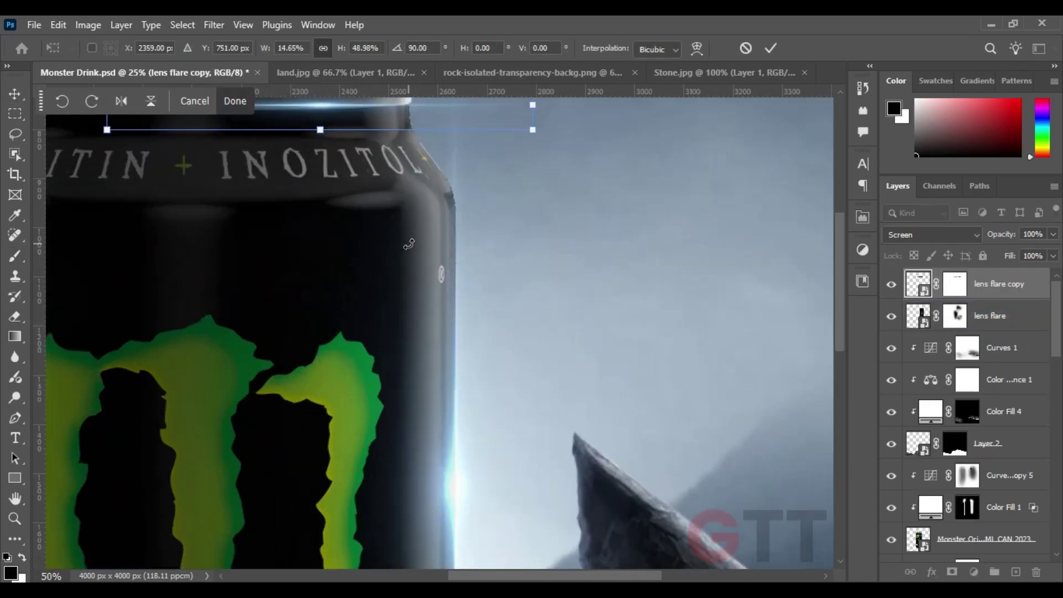
# Warp the lens flare copy so it bends along the can's top rim
pyautogui.rightClick(472, 255)
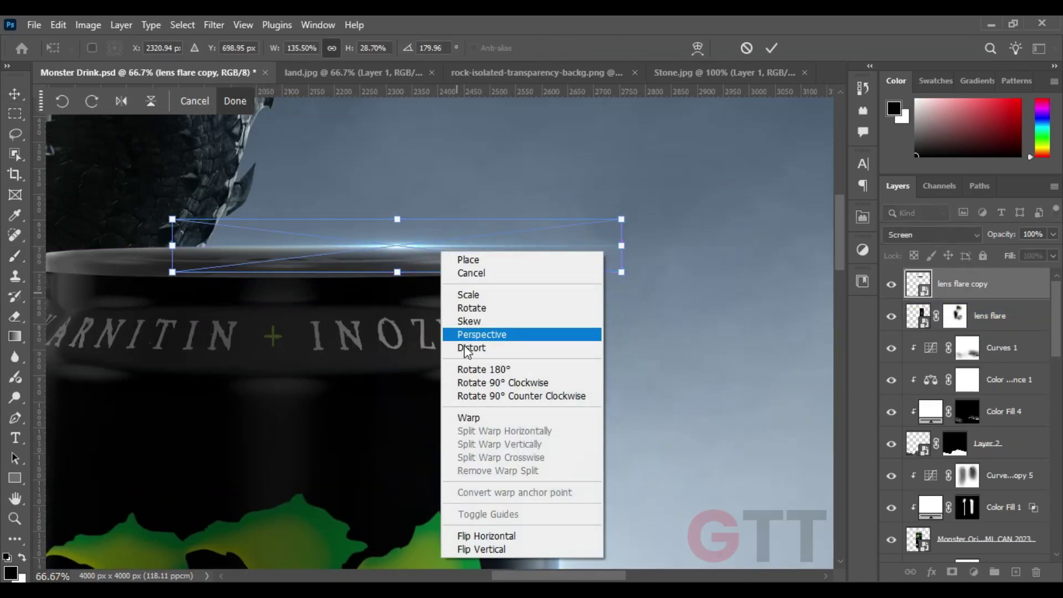
pyautogui.click(487, 347)
pyautogui.moveTo(586, 241)
pyautogui.mouseDown()
pyautogui.moveTo(612, 268)
pyautogui.moveTo(580, 241)
pyautogui.moveTo(611, 224)
pyautogui.mouseUp()
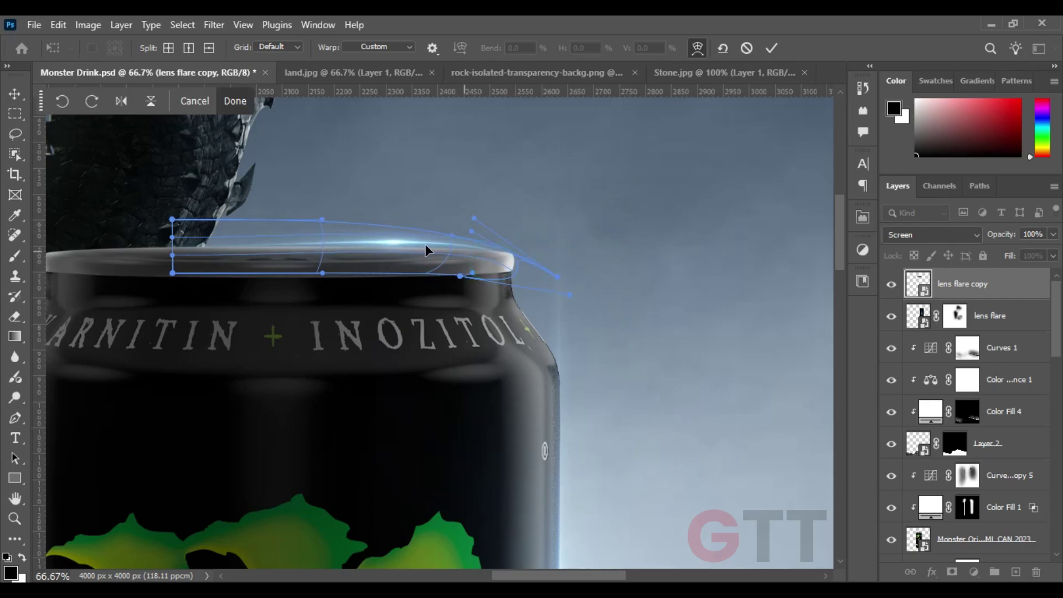
pyautogui.moveTo(557, 275); pyautogui.dragTo(569, 252)
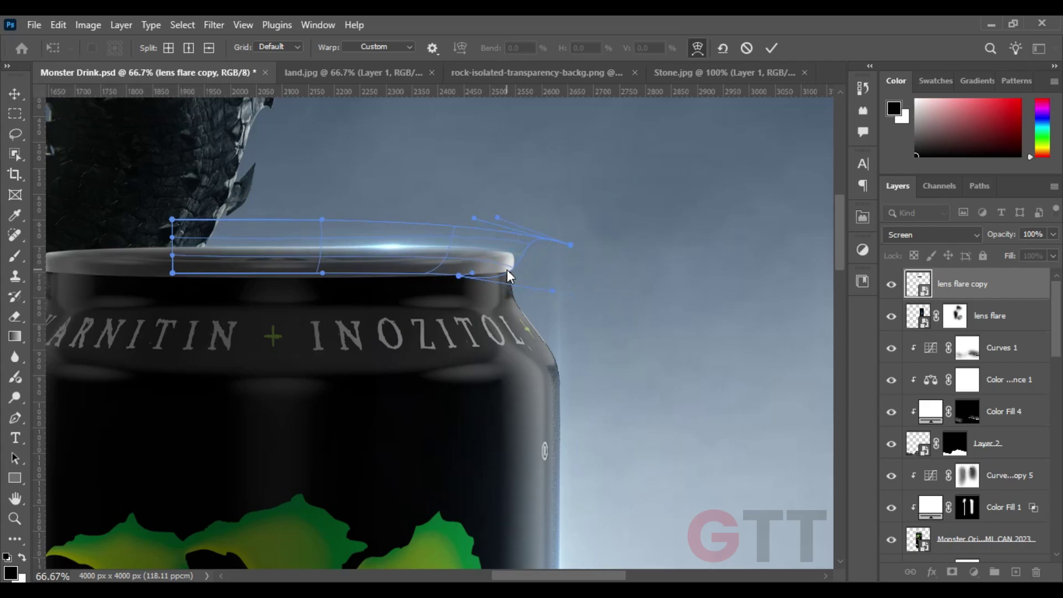
pyautogui.press('Return')
# Tilt the flare copy slightly to match the rim and add a layer mask to it
pyautogui.hotkey('alt', '[')
pyautogui.hotkey('ctrl', 't')
pyautogui.press('Escape')
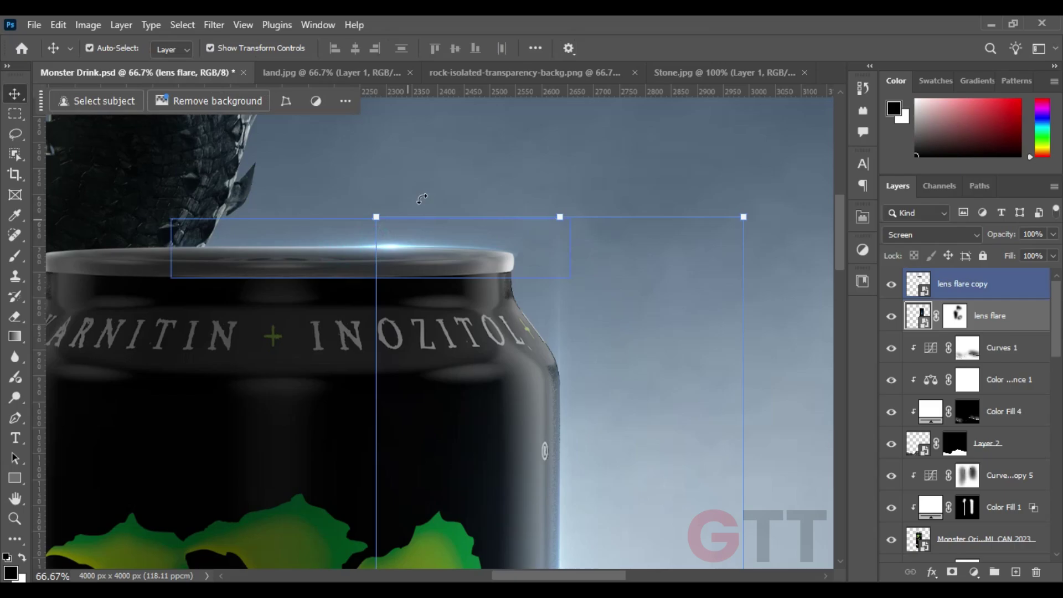
pyautogui.hotkey('alt', ']')
pyautogui.hotkey('ctrl', 't')
pyautogui.moveTo(570, 253); pyautogui.dragTo(575, 258)
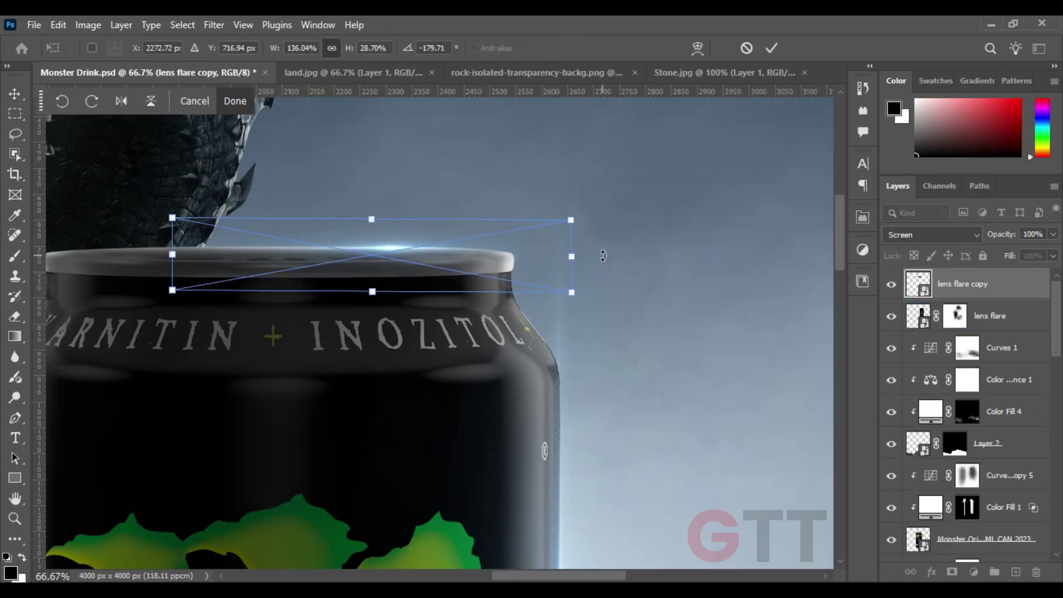
pyautogui.press('Return')
pyautogui.click(952, 572)
# Ready a brush with swapped colours on the original lens flare's mask to hide overspill
pyautogui.press('b')
pyautogui.press('x')
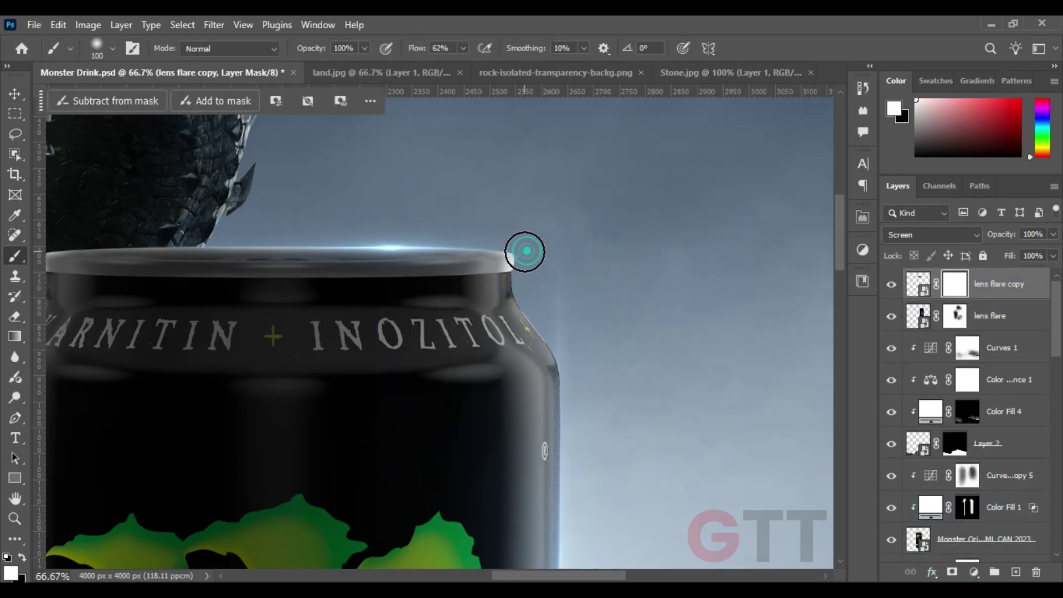
pyautogui.hotkey('alt', '[')
pyautogui.scroll(-3, 554, 411)
pyautogui.scroll(-1, 409, 349)
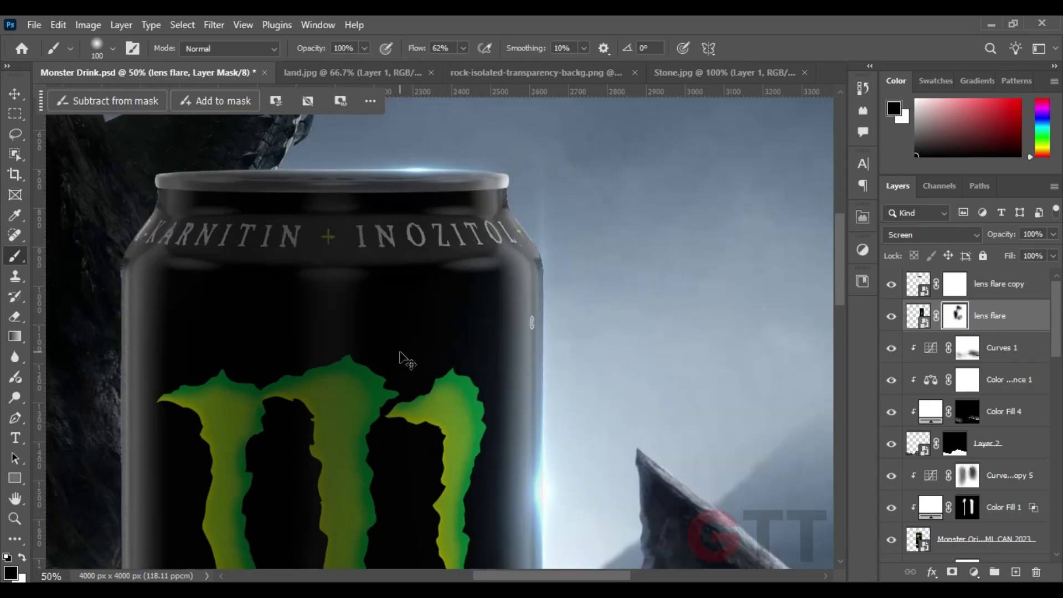
pyautogui.hotkey('ctrl', '0')
# Select the Monster Original 500ML CAN 2023 layer and zoom in on the can
pyautogui.press('v')
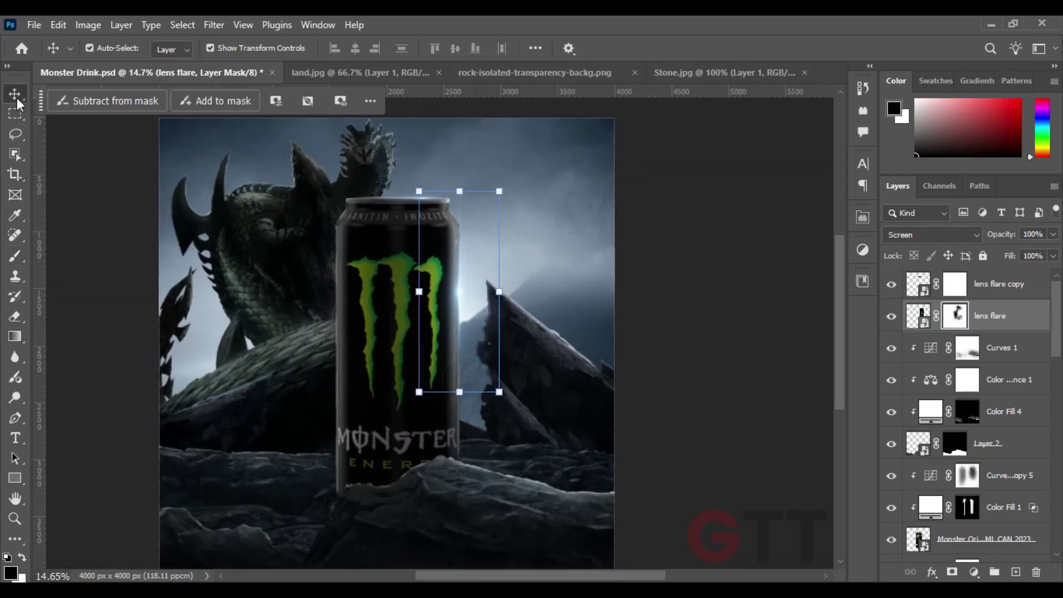
pyautogui.click(390, 296)
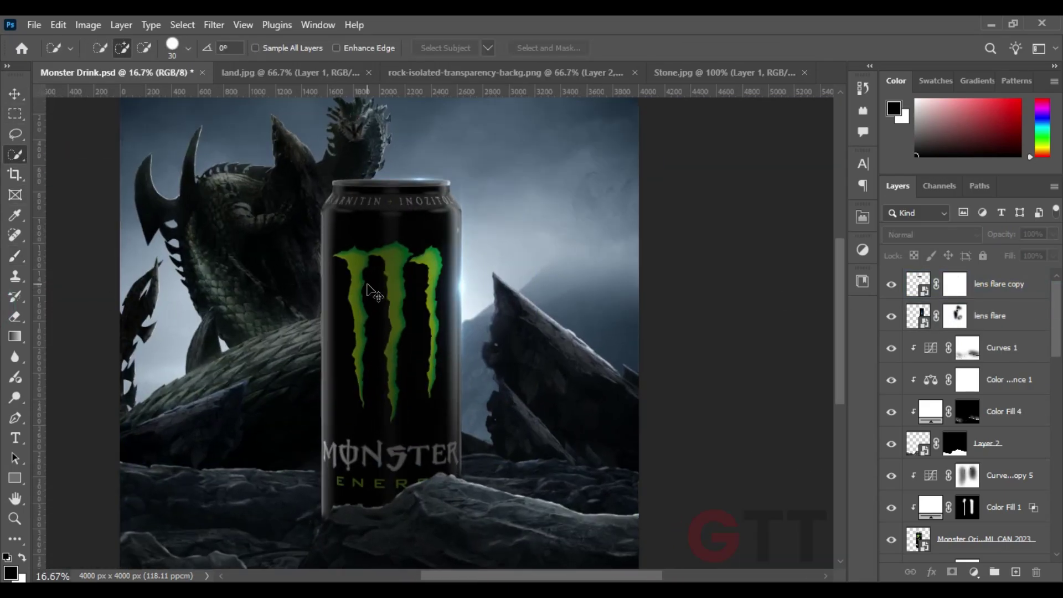
pyautogui.click(967, 475)
pyautogui.click(986, 539)
pyautogui.hotkey('ctrl', '+')
pyautogui.hotkey('ctrl', '+')
pyautogui.hotkey('ctrl', '+')
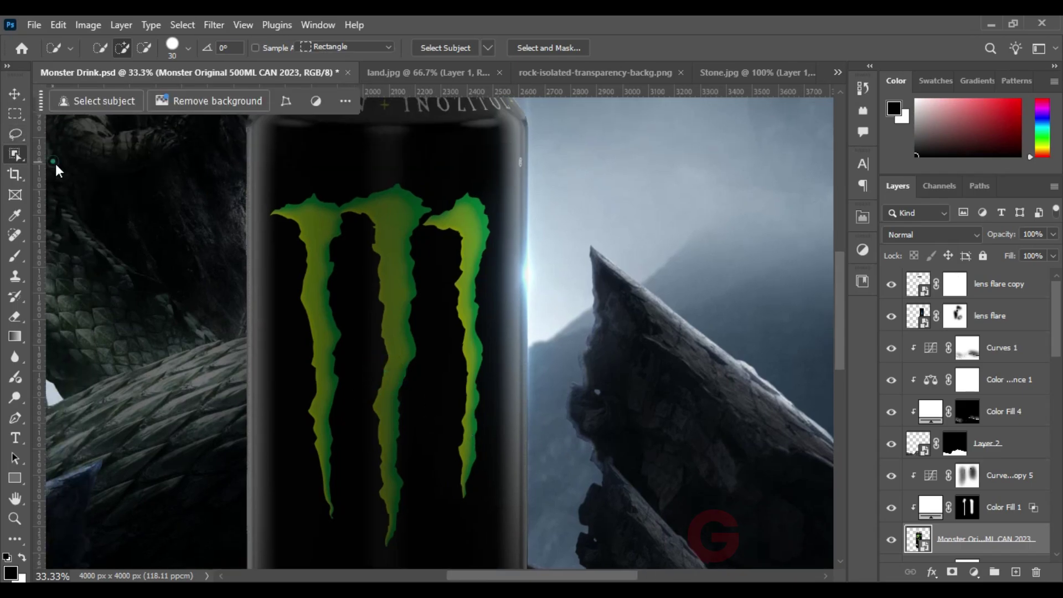
# Quick-select the green logo's claw marks, adding each prong to the selection
pyautogui.rightClick(15, 155)
pyautogui.click(89, 166)
pyautogui.click(314, 219)
pyautogui.hotkey('ctrl', '+')
pyautogui.hotkey('ctrl', '+')
pyautogui.hotkey('ctrl', '+')
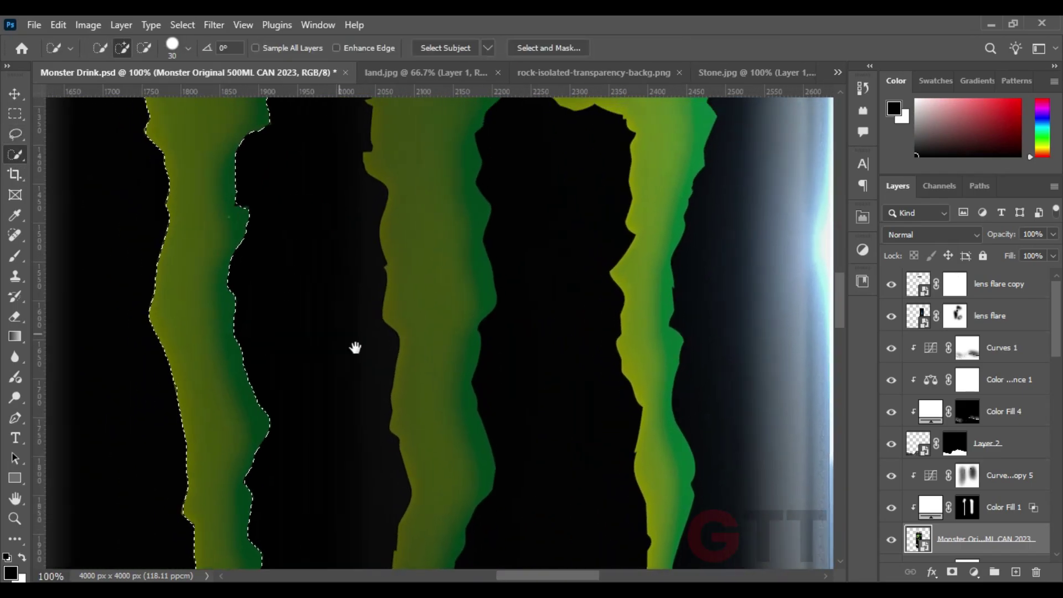
pyautogui.hotkey('ctrl', '+')
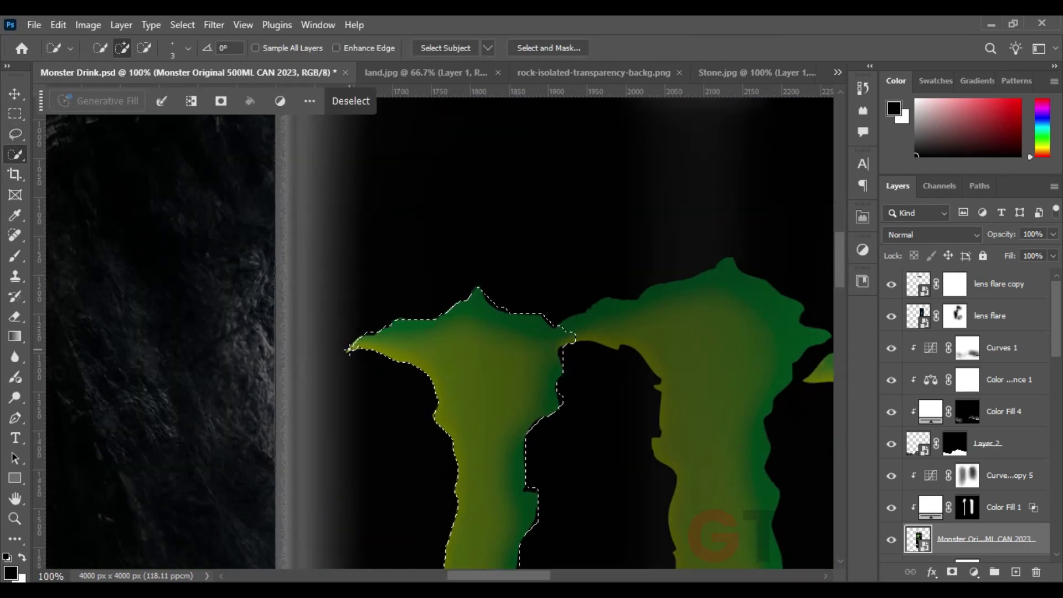
pyautogui.moveTo(604, 366); pyautogui.dragTo(471, 285)
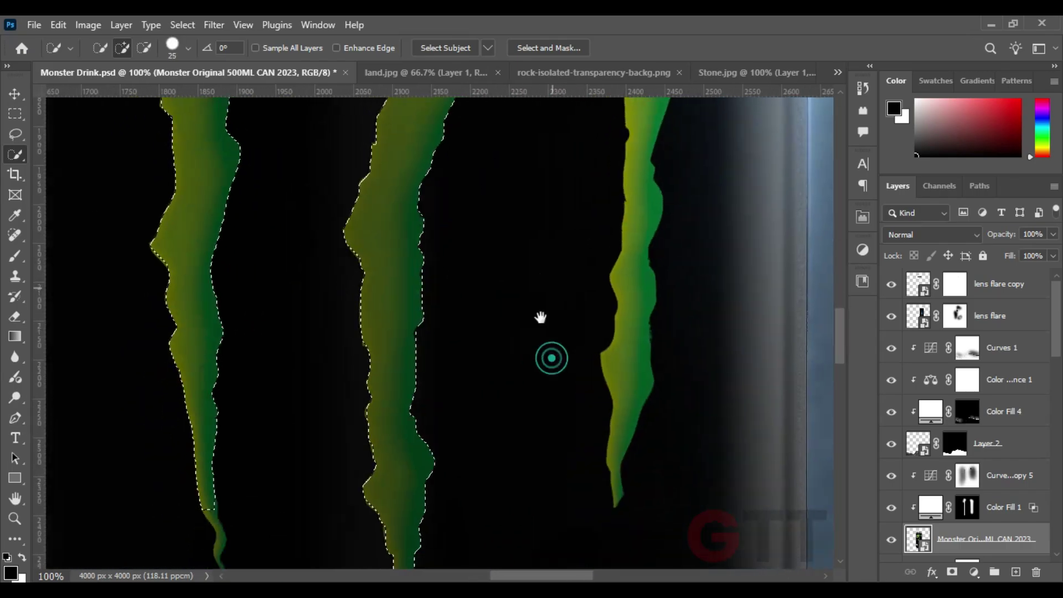
pyautogui.moveTo(534, 249); pyautogui.dragTo(446, 357)
pyautogui.moveTo(480, 266); pyautogui.dragTo(491, 342)
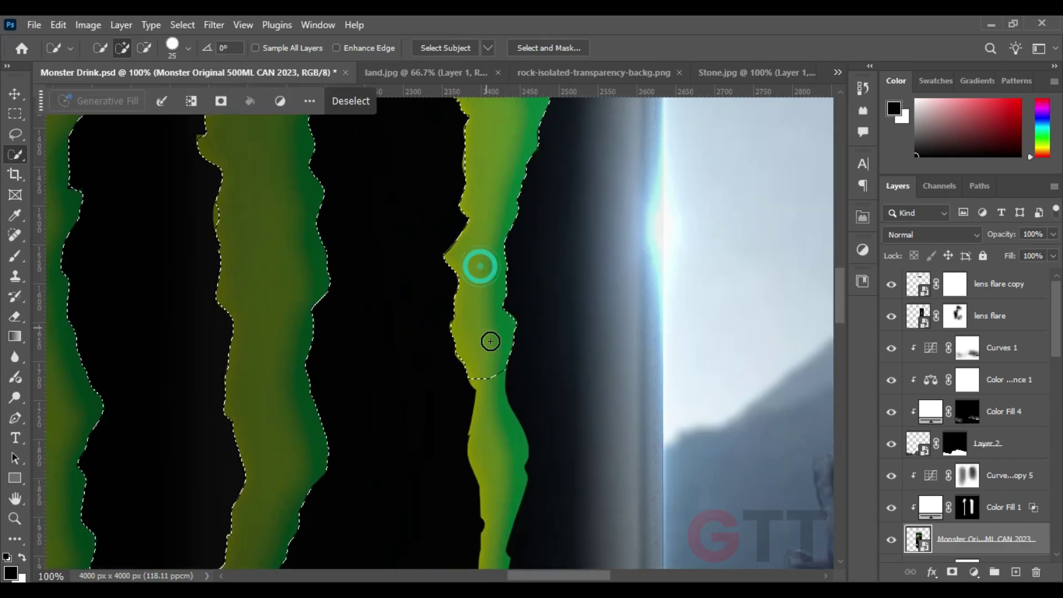
# Zoom in closely and pan along the claw edges to check the selection
pyautogui.hotkey('ctrl', '+')
pyautogui.hotkey('ctrl', '+')
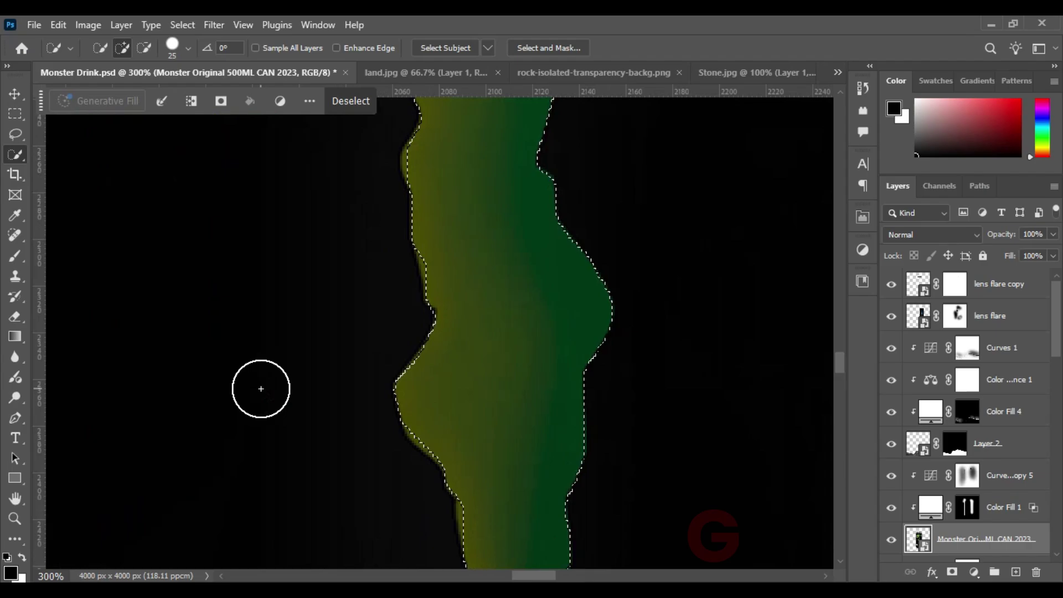
pyautogui.hscroll(-5, 338, 354)
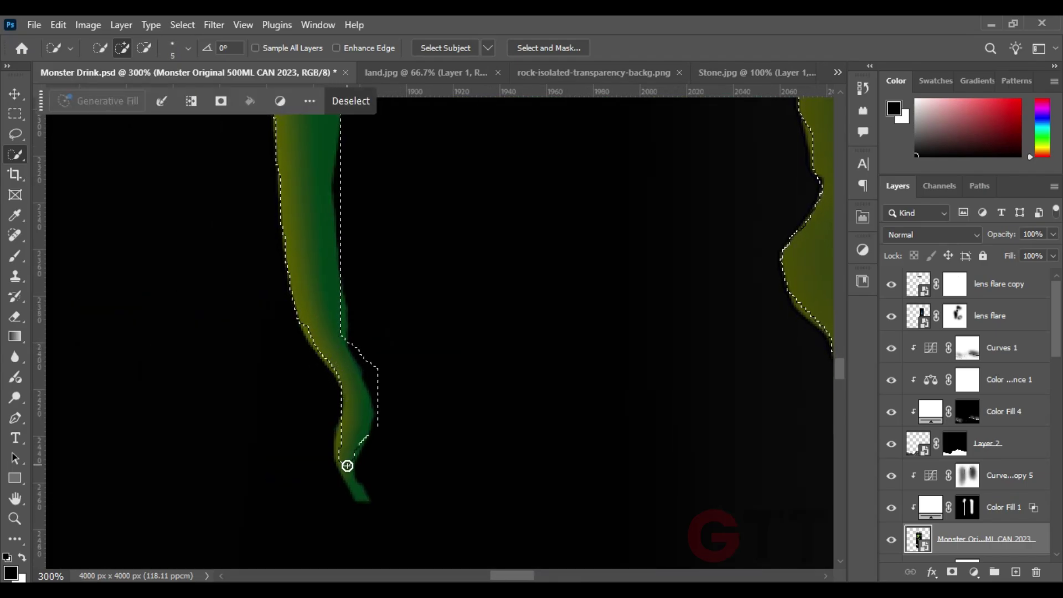
pyautogui.hscroll(6, 370, 328)
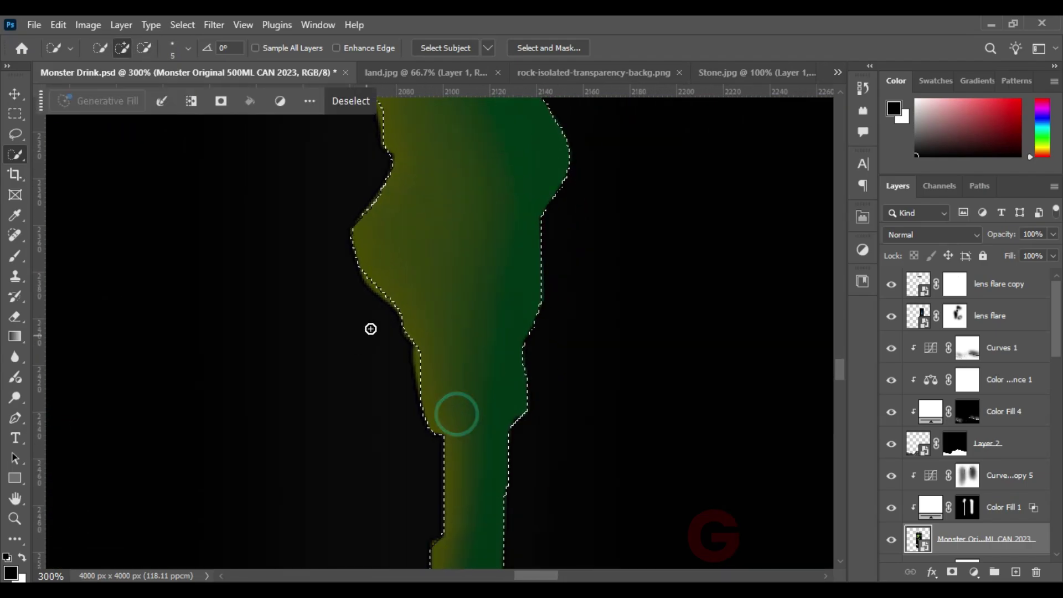
pyautogui.scroll(-4, 399, 388)
pyautogui.hscroll(1, 325, 458)
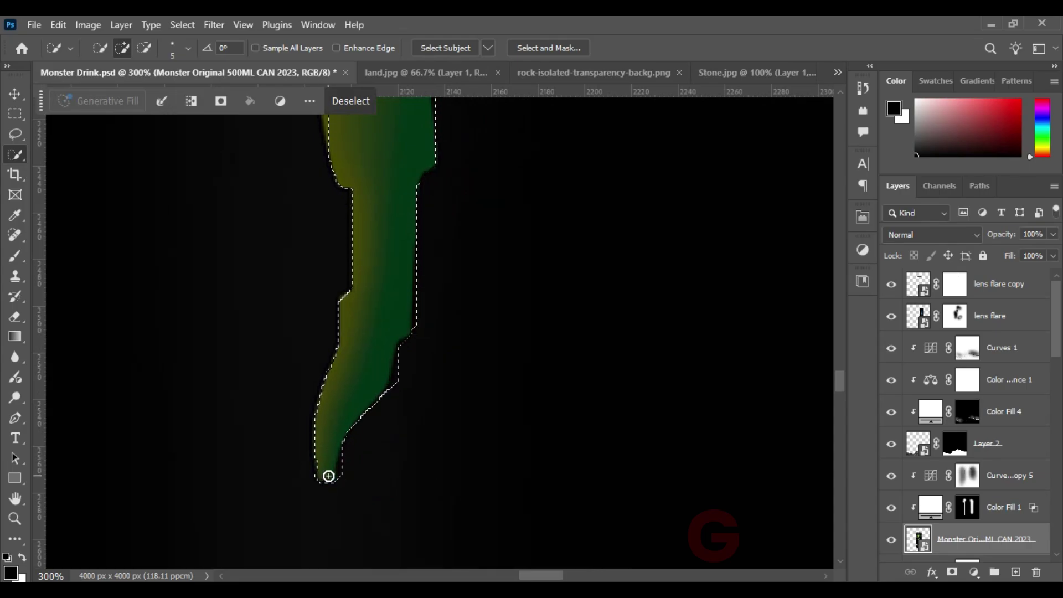
pyautogui.hscroll(4, 328, 476)
pyautogui.hscroll(3, 430, 384)
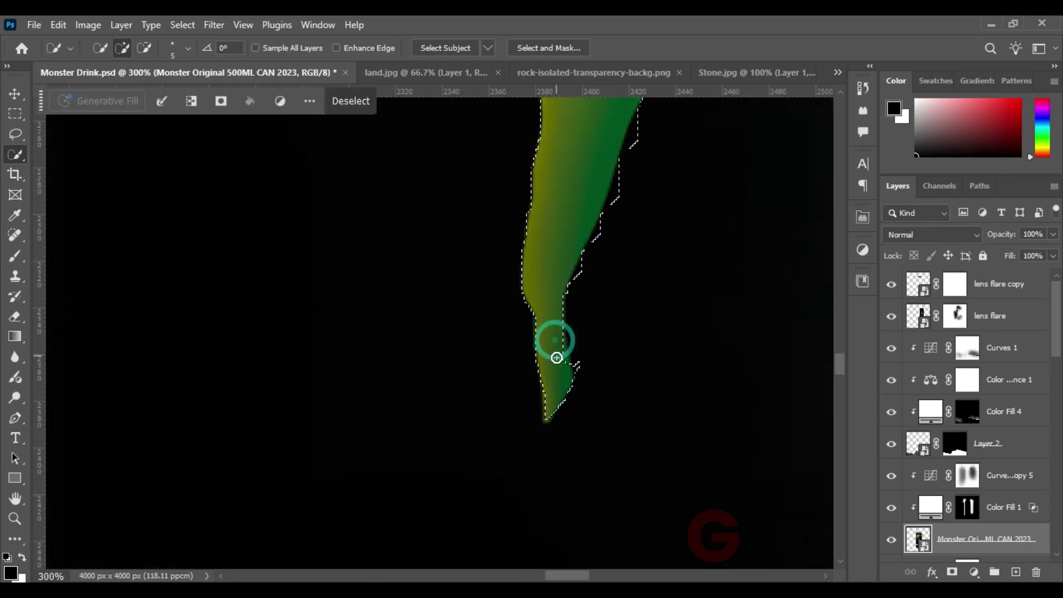
# Add a new empty layer above the lens flare copy
pyautogui.hotkey('ctrl', '0')
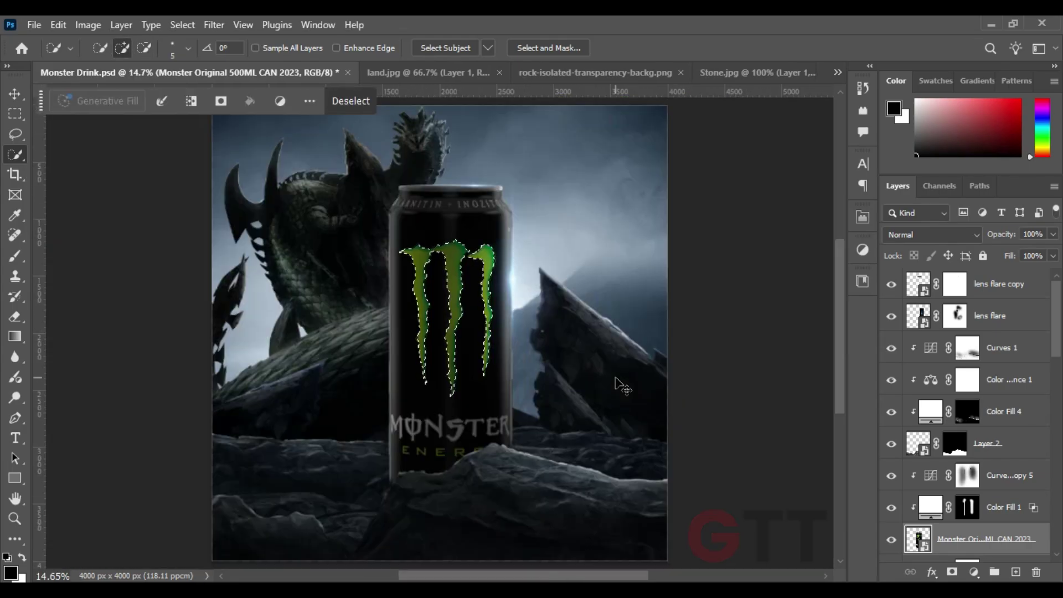
pyautogui.click(1036, 285)
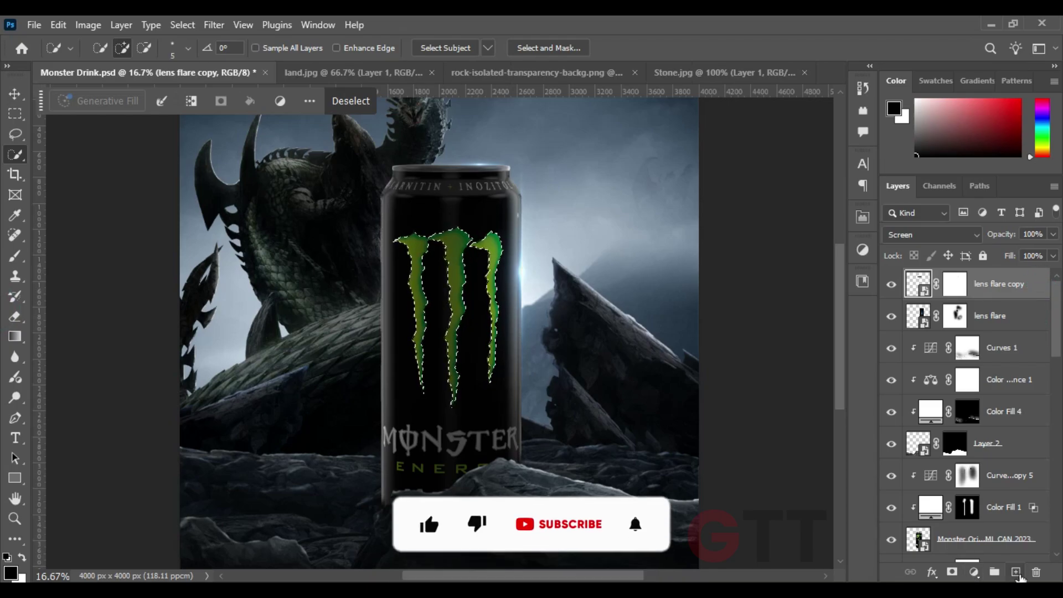
pyautogui.click(1016, 572)
pyautogui.press('b')
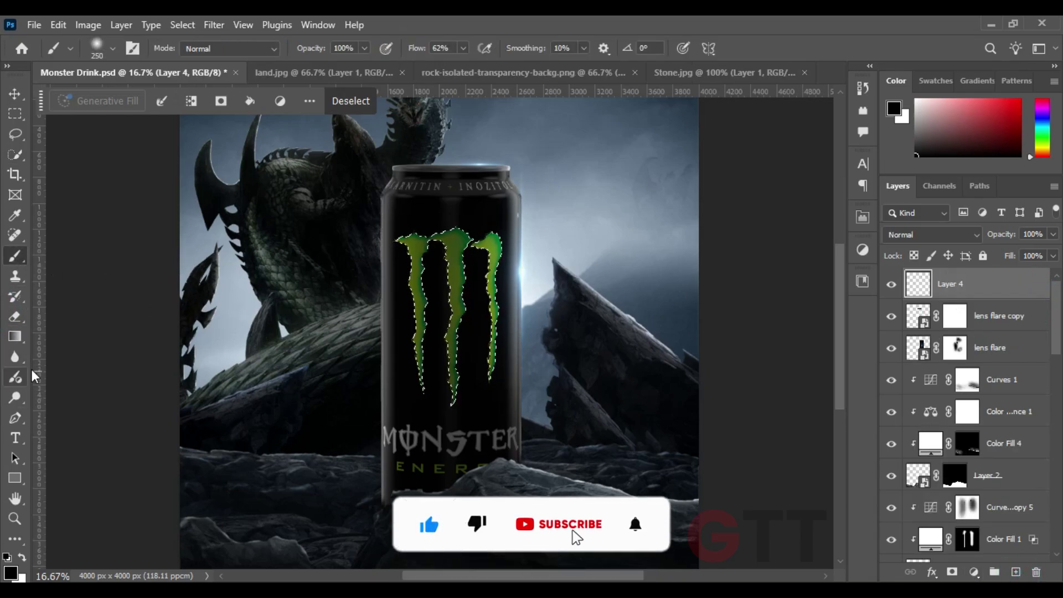
# Sample the claw logo's green, choose a lighter green and fill the claw selection
pyautogui.press('i')
pyautogui.click(463, 287)
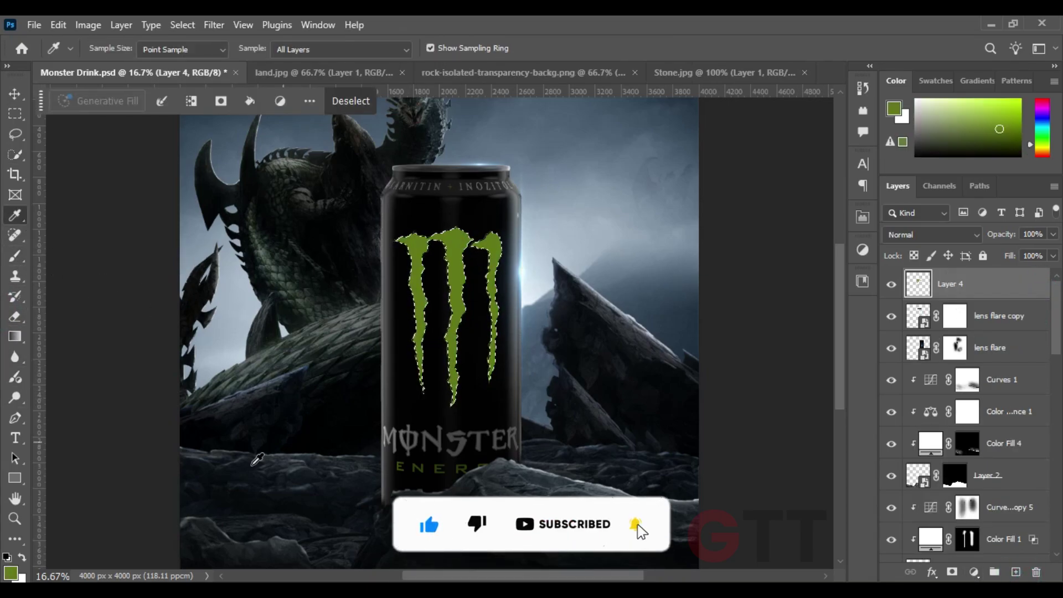
pyautogui.click(10, 572)
pyautogui.click(766, 230)
pyautogui.click(1001, 190)
pyautogui.hotkey('alt', 'BackSpace')
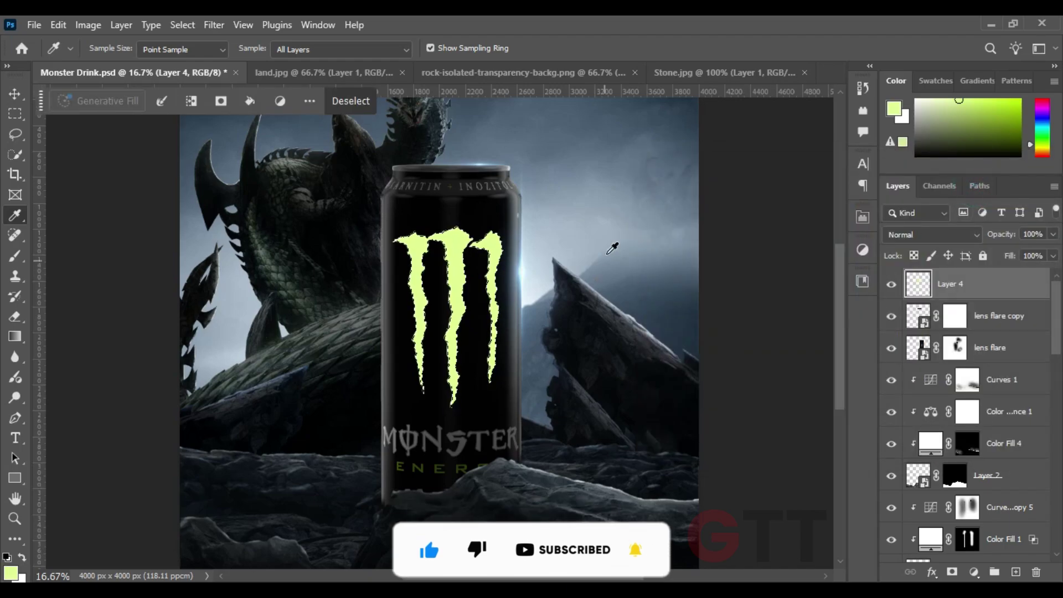
# Refill the claw selection with a brighter green and deselect
pyautogui.hotkey('ctrl', '+')
pyautogui.click(894, 109)
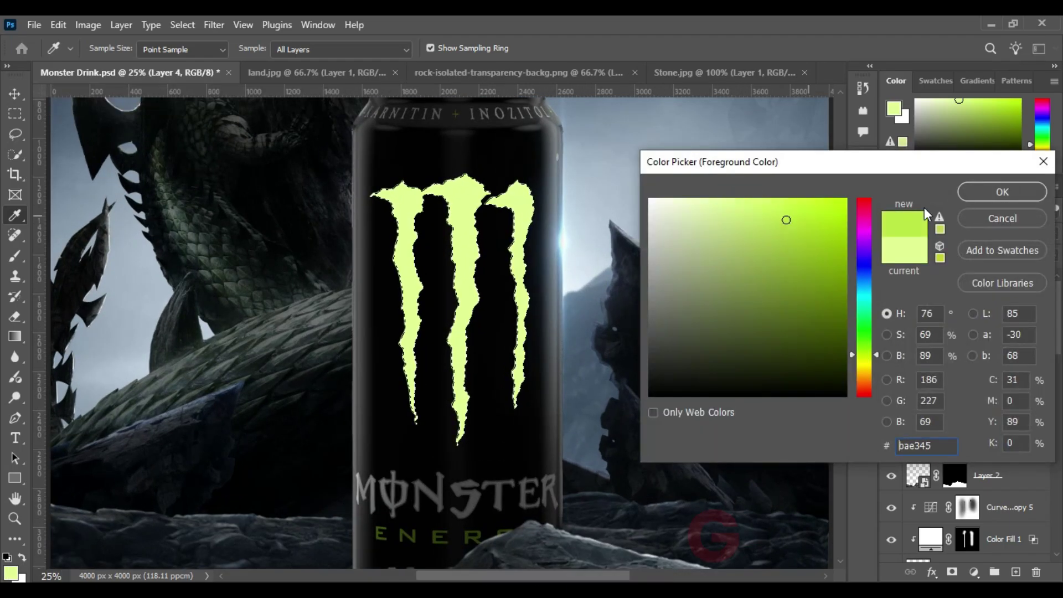
pyautogui.click(1002, 191)
pyautogui.hotkey('alt', 'BackSpace')
pyautogui.hotkey('ctrl', 'd')
# Give Layer 4 an outer glow layer style
pyautogui.press('v')
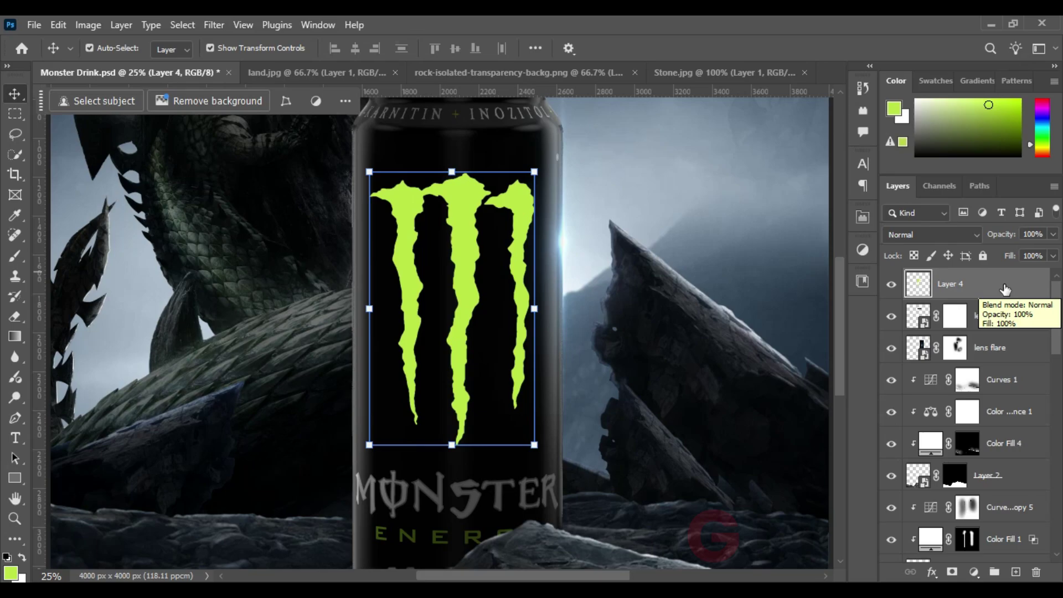
pyautogui.doubleClick(1005, 289)
pyautogui.click(499, 415)
pyautogui.click(997, 150)
# Create empty Layer 5 above Layer 4 with the brush ready
pyautogui.hotkey('ctrl', '0')
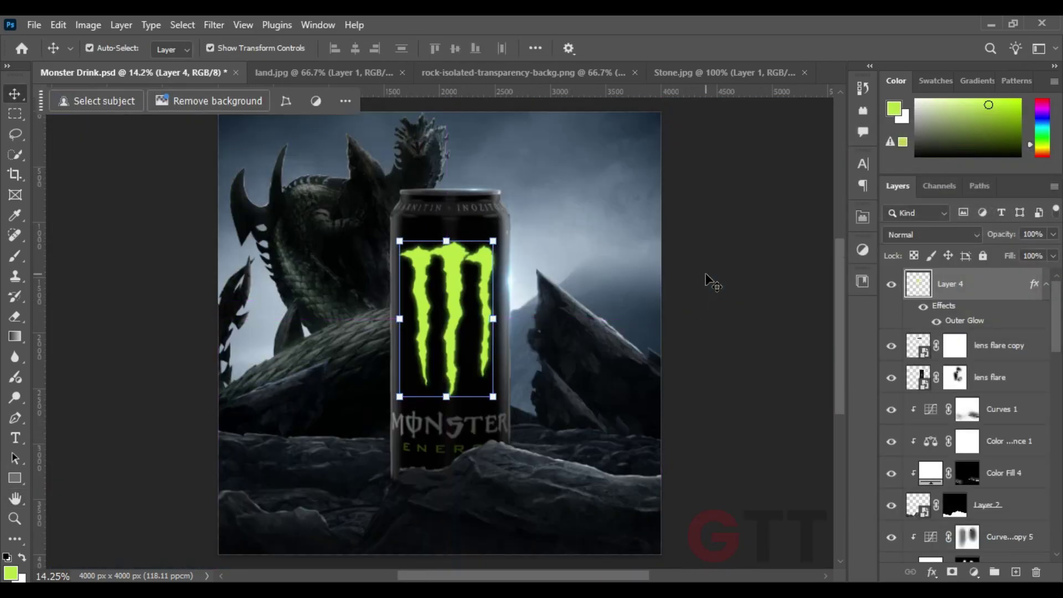
pyautogui.moveTo(717, 313); pyautogui.dragTo(597, 329)
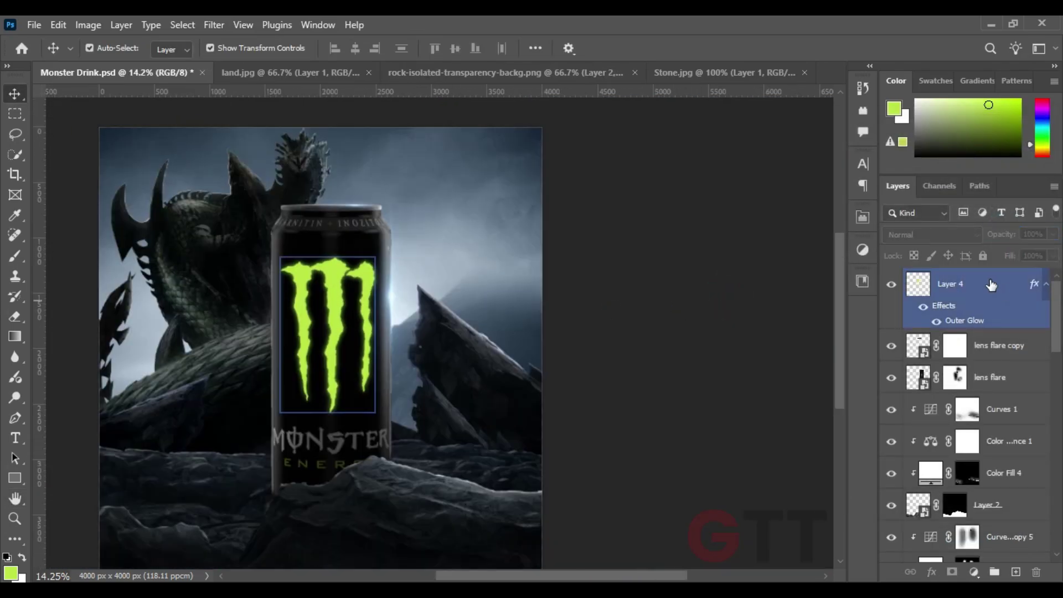
pyautogui.hotkey('ctrl', 'shift', 'alt', 'n')
pyautogui.press('b')
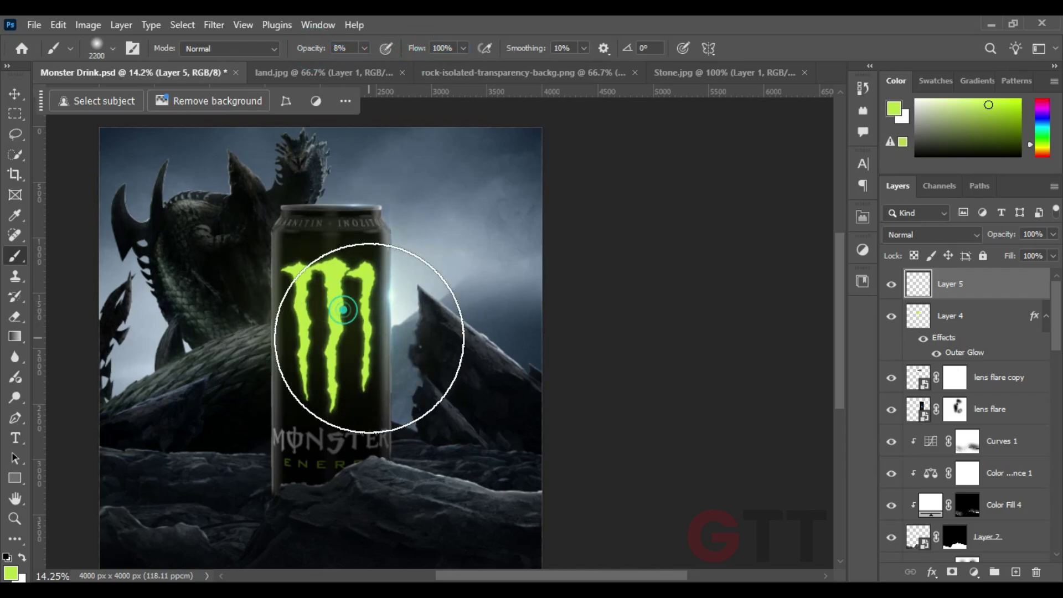
# Add a green Color Fill 5 layer over the rocks and invert its mask to hide it
pyautogui.moveTo(368, 321); pyautogui.dragTo(400, 271)
pyautogui.press('v')
pyautogui.click(10, 572)
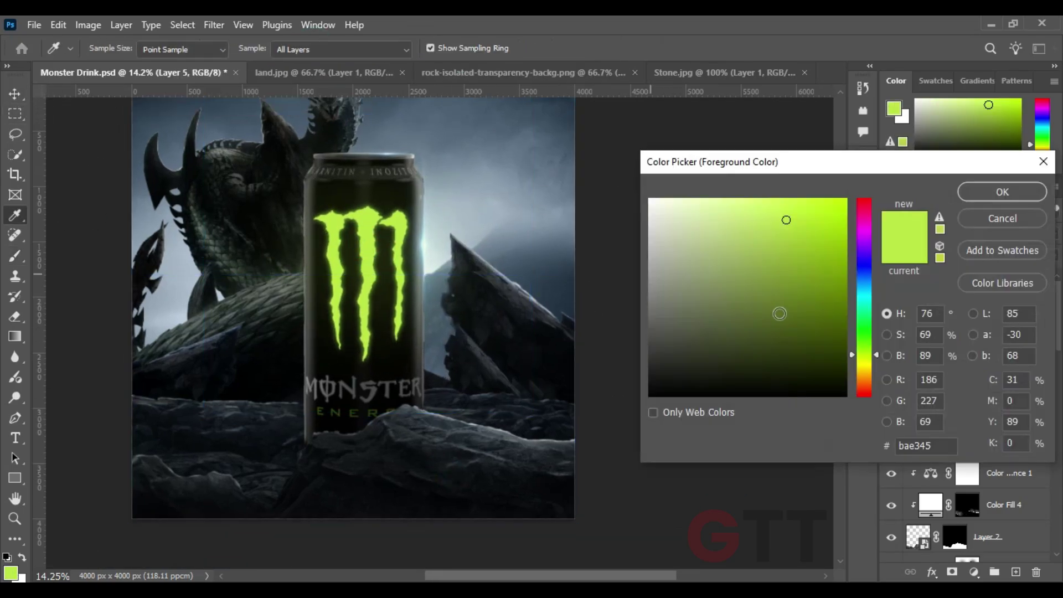
pyautogui.press('Return')
pyautogui.scroll(-1, 701, 467)
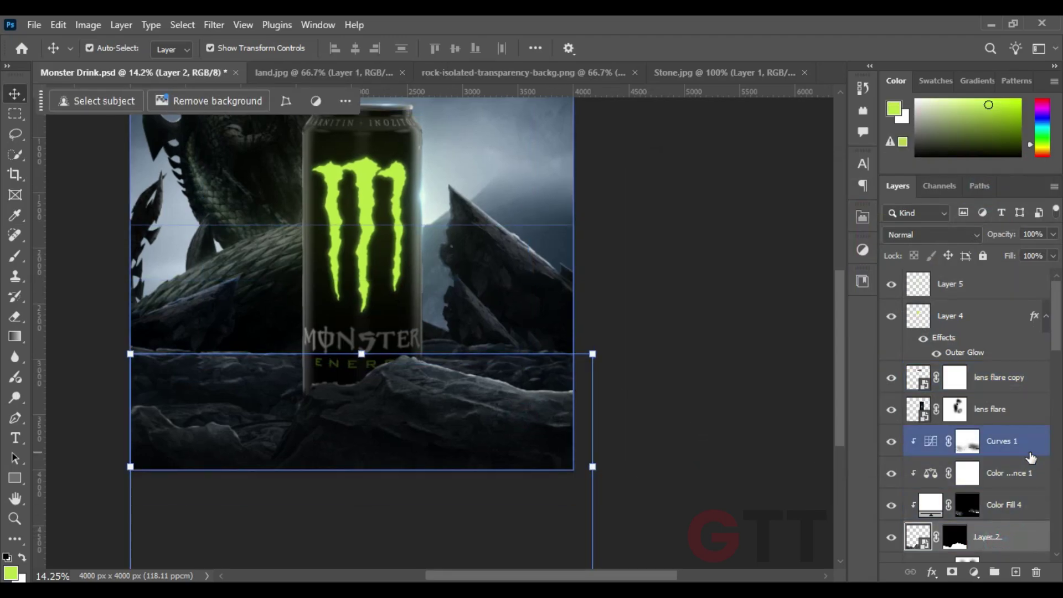
pyautogui.click(974, 572)
pyautogui.click(930, 296)
pyautogui.click(984, 195)
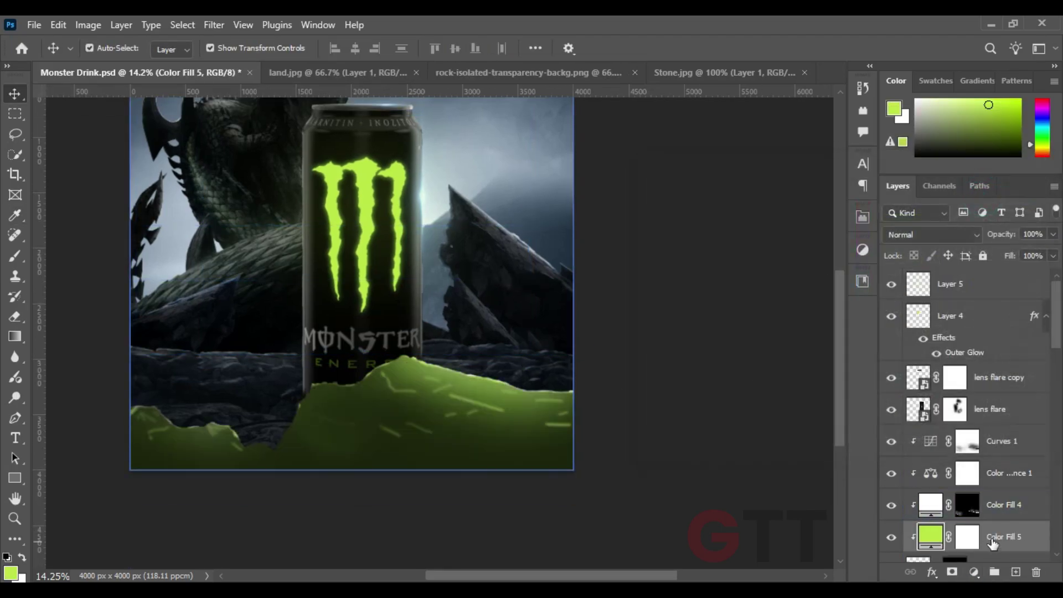
pyautogui.click(965, 538)
pyautogui.hotkey('ctrl', 'i')
# Paint white on the mask near the can and limit the tint to brighter rocks with Blend If
pyautogui.press('b')
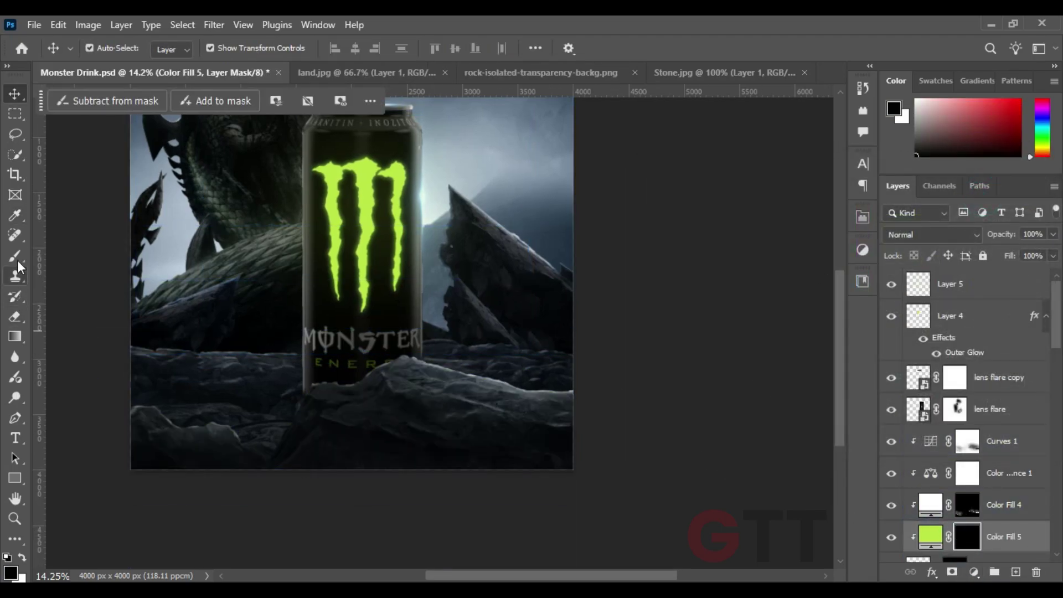
pyautogui.keyDown('alt'); pyautogui.scroll(1, 438, 335); pyautogui.keyUp('alt')
pyautogui.press('x')
pyautogui.moveTo(432, 327); pyautogui.dragTo(570, 349)
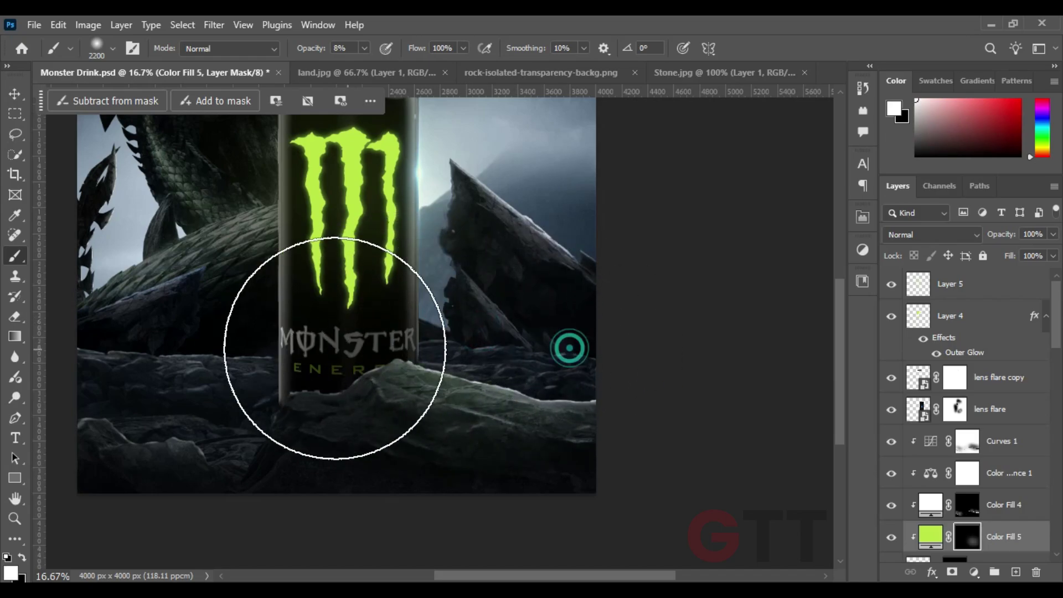
pyautogui.hscroll(-3, 387, 354)
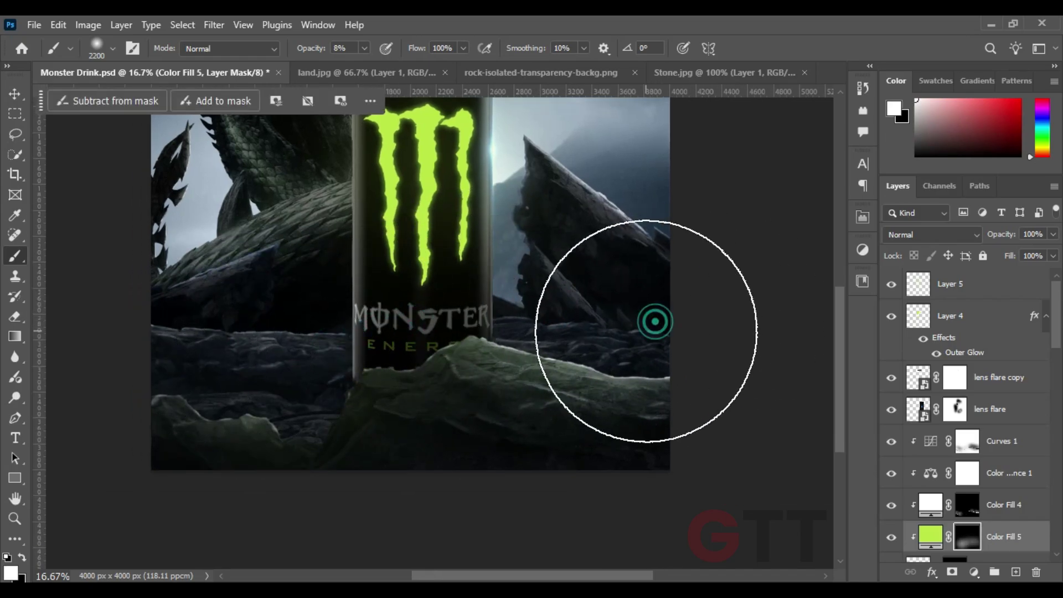
pyautogui.keyDown('alt'); pyautogui.scroll(-2, 392, 356); pyautogui.keyUp('alt')
pyautogui.doubleClick(984, 529)
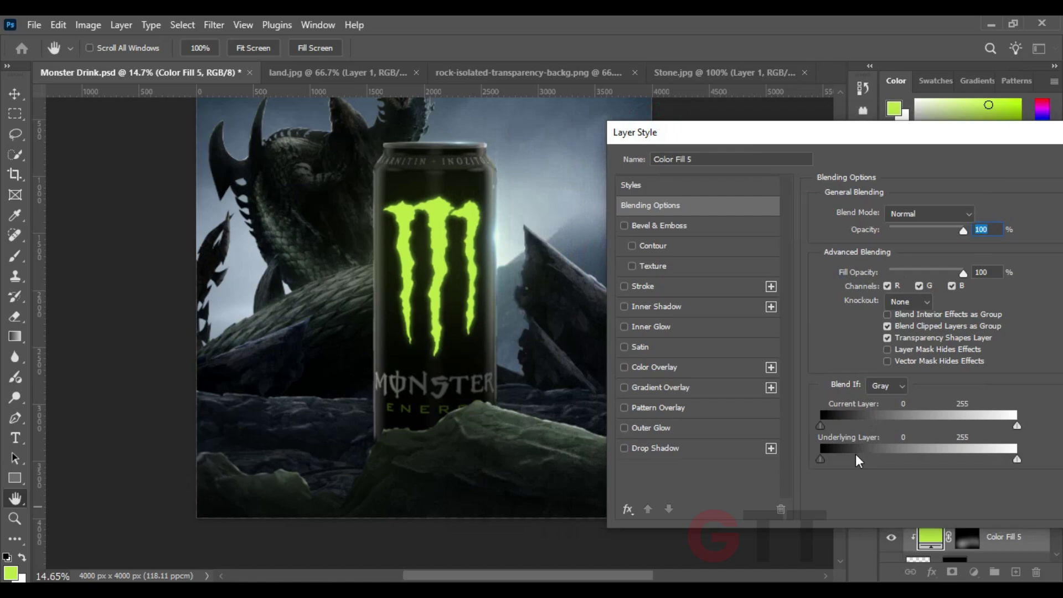
pyautogui.moveTo(902, 448); pyautogui.dragTo(935, 446)
# Confirm the blend settings, zoom to the dragon and brush on the Color Fill 3 mask
pyautogui.click(1037, 165)
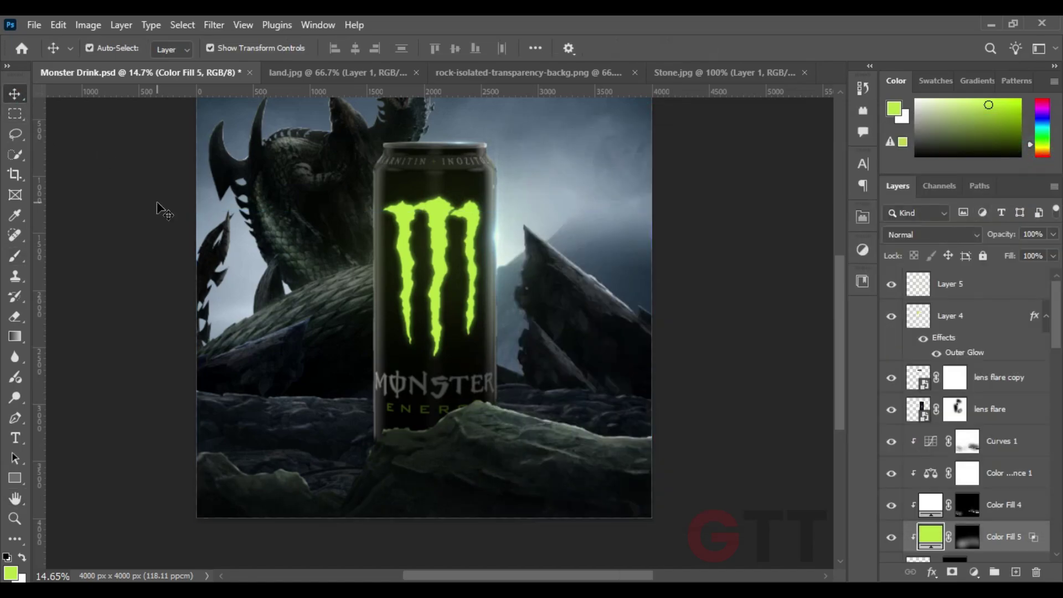
pyautogui.hotkey('ctrl', '-')
pyautogui.hotkey('ctrl', '+')
pyautogui.hotkey('ctrl', '+')
pyautogui.scroll(2, 156, 211)
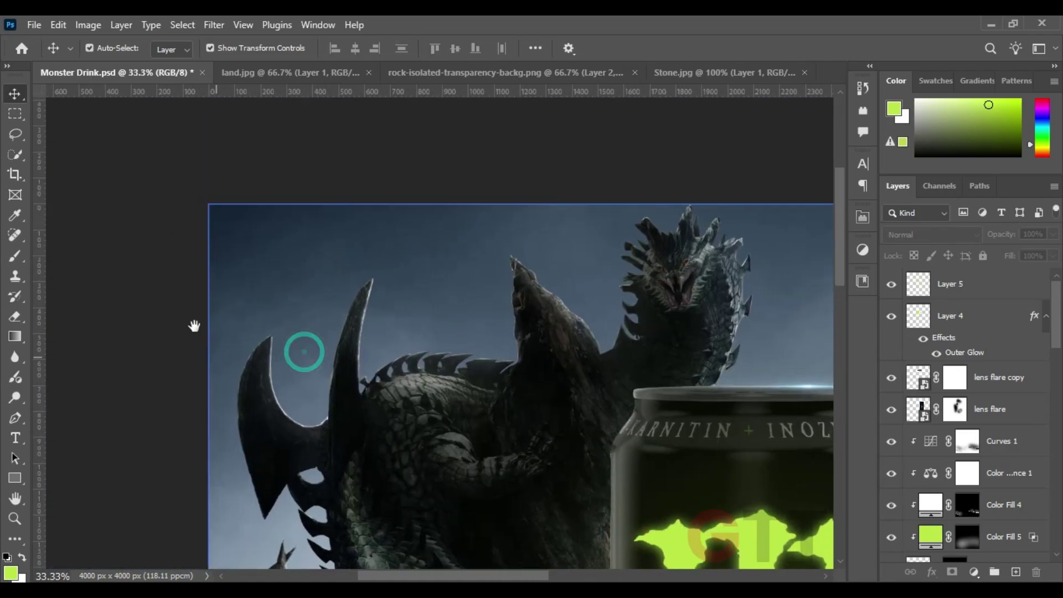
pyautogui.keyDown('ctrl'); pyautogui.click(301, 351); pyautogui.keyUp('ctrl')
pyautogui.hotkey('alt', '[')
pyautogui.hotkey('alt', '[')
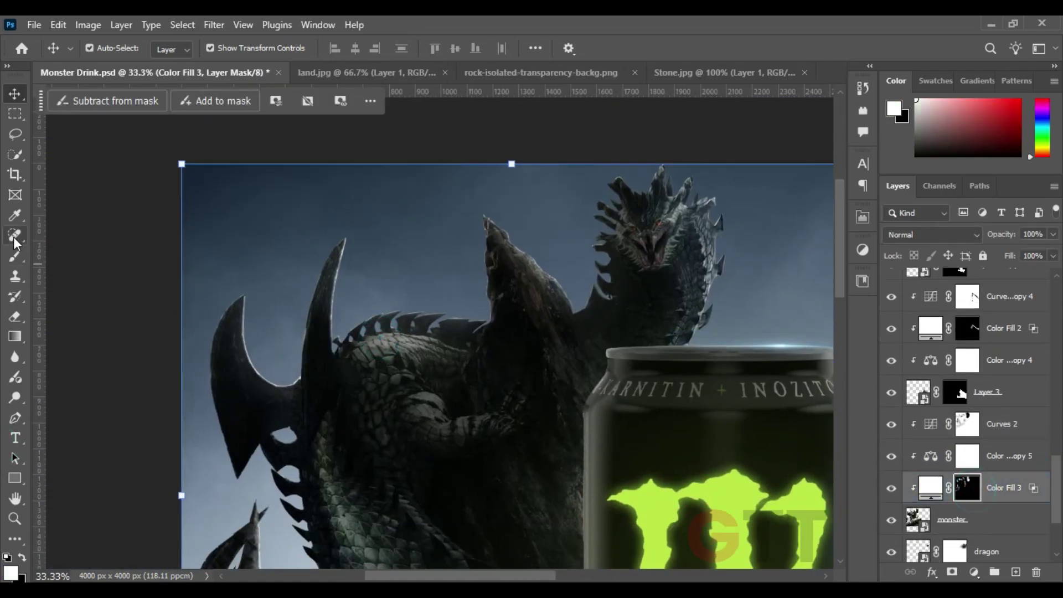
pyautogui.press('b')
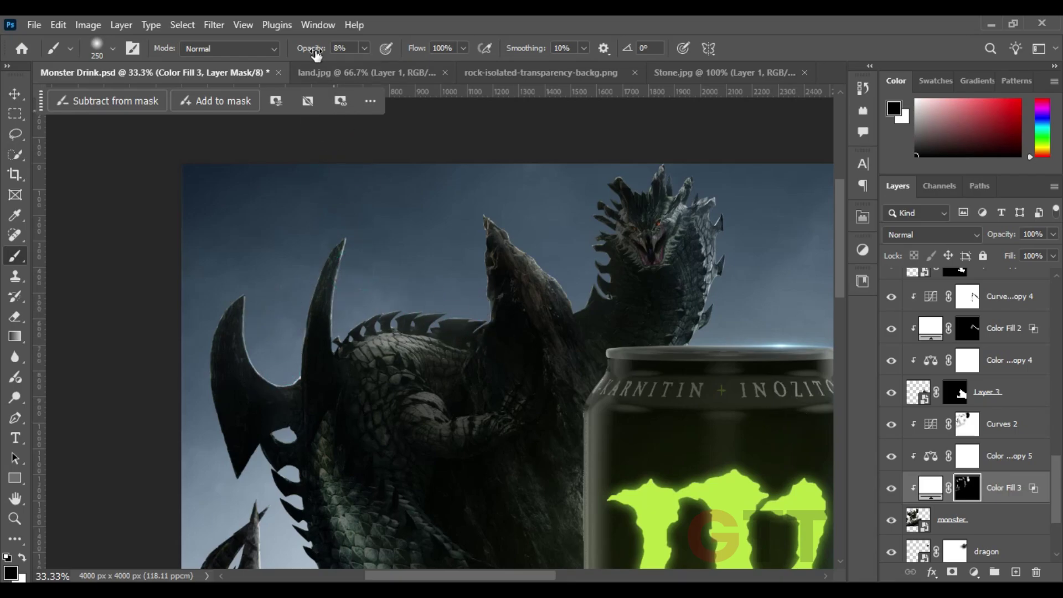
# Zoom out and scroll over the full composition with the Move tool active
pyautogui.hotkey('ctrl', '-')
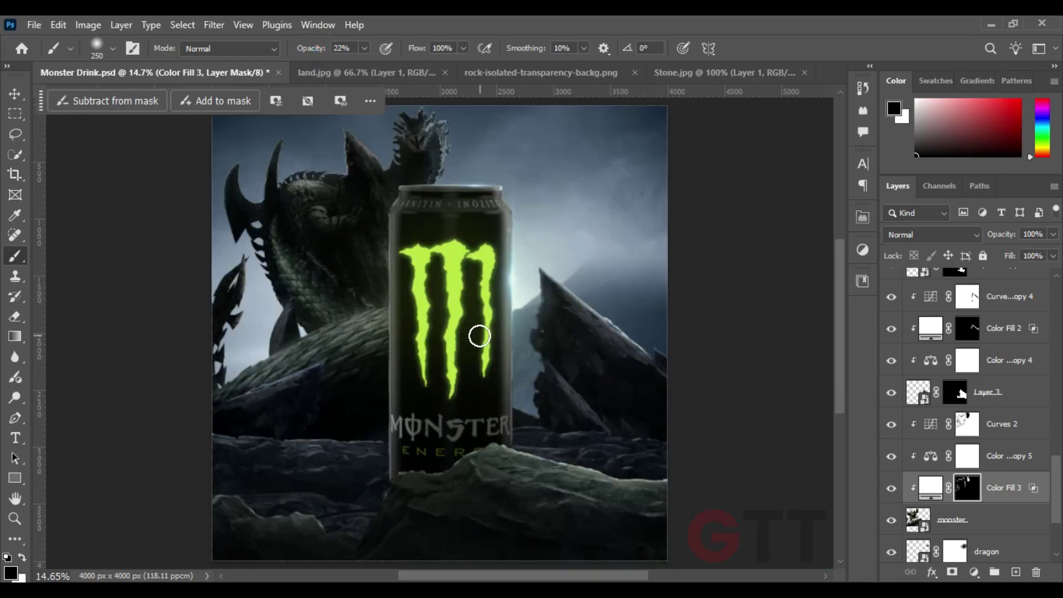
pyautogui.scroll(-1, 477, 332)
pyautogui.press('v')
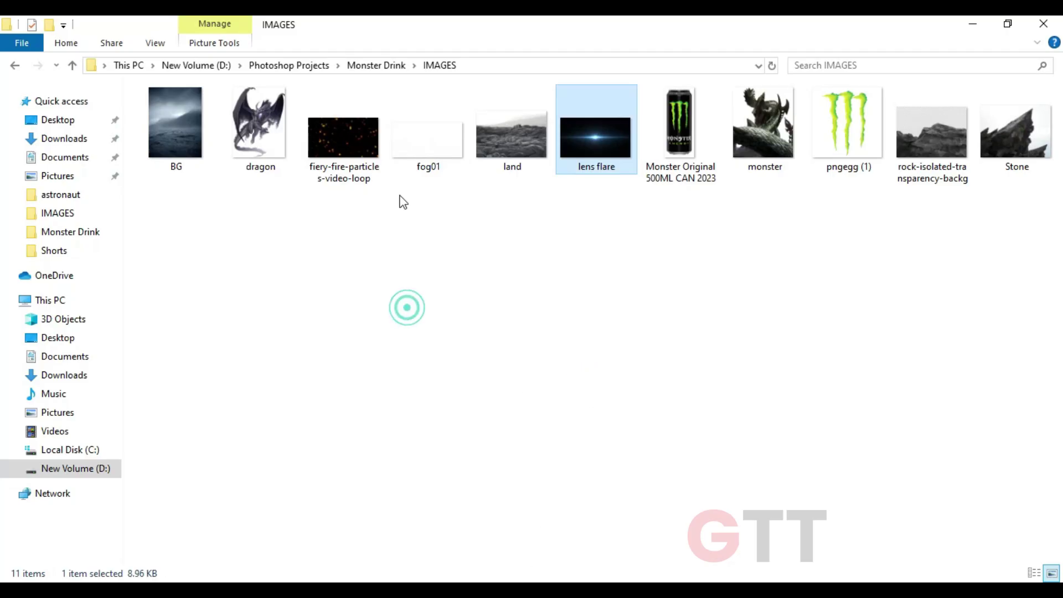
pyautogui.scroll(-3, 1058, 502)
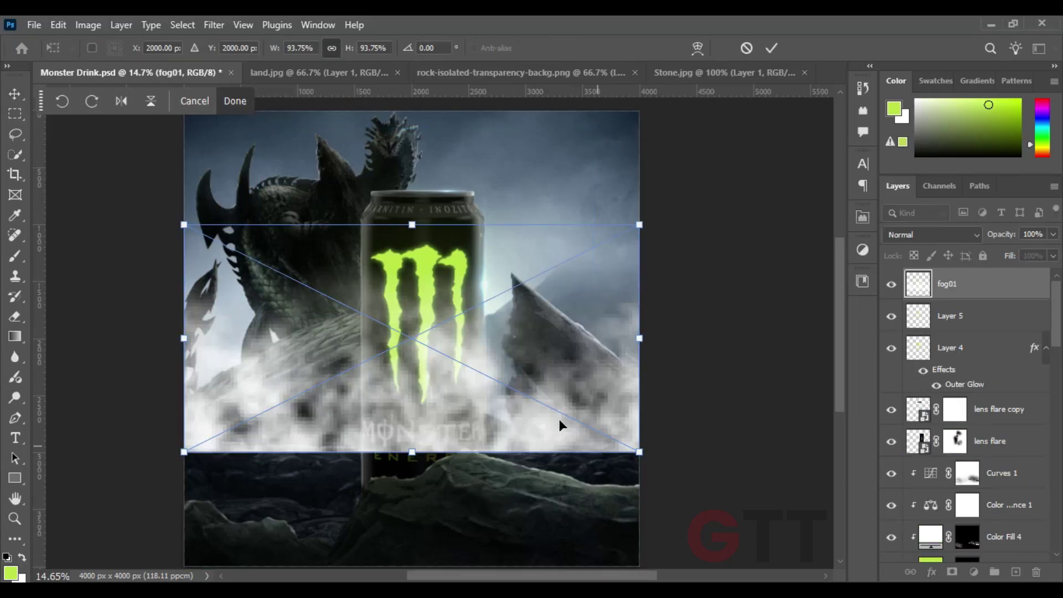
# Place fog01 lower over the rocky foreground and lower its opacity to about 20%
pyautogui.moveTo(559, 425); pyautogui.dragTo(559, 408)
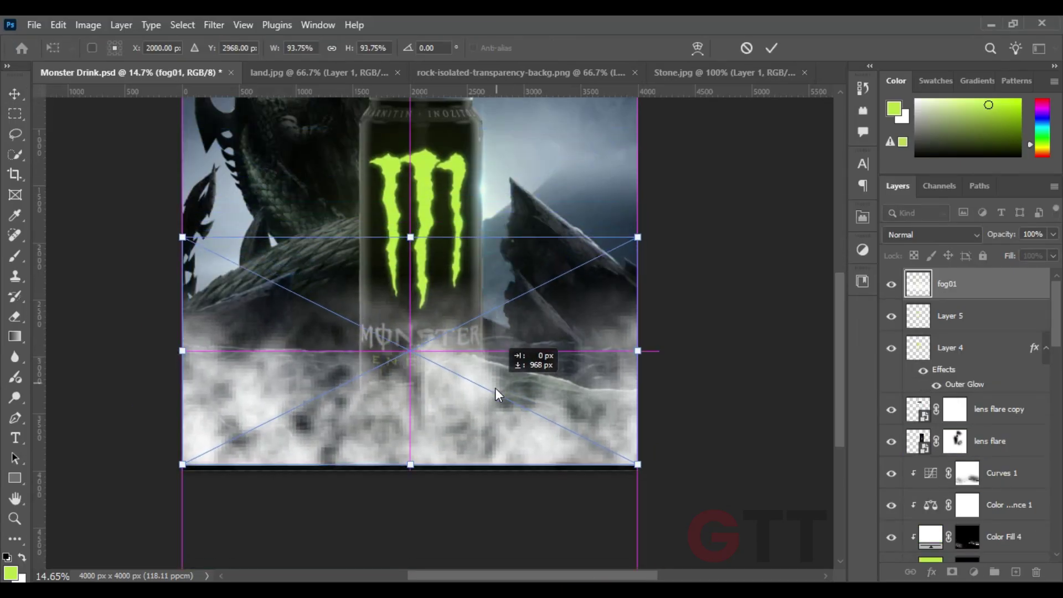
pyautogui.press('Return')
pyautogui.press('2')
pyautogui.press('5')
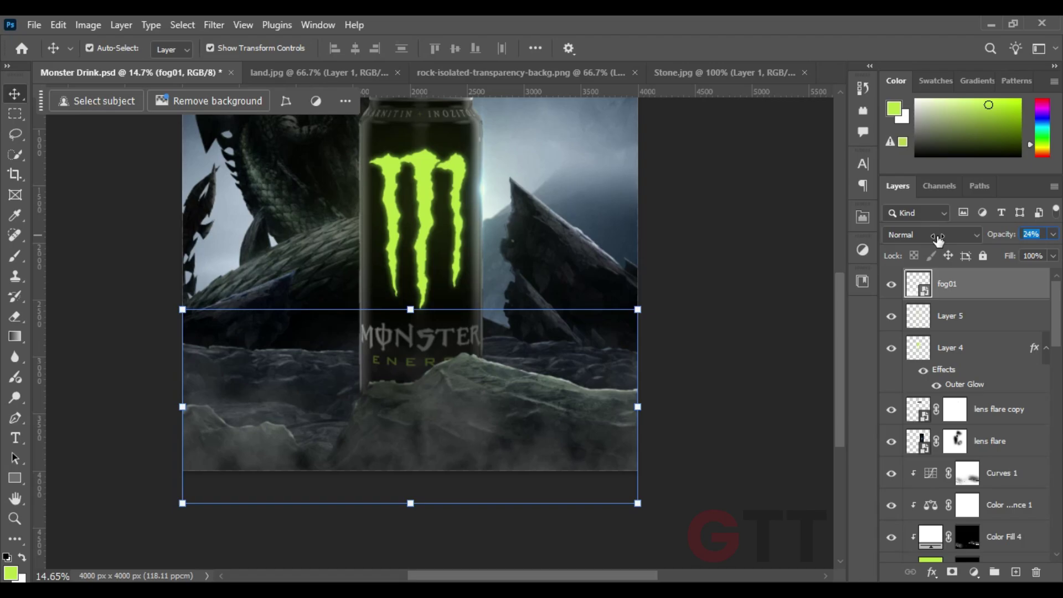
pyautogui.moveTo(938, 238); pyautogui.dragTo(934, 239)
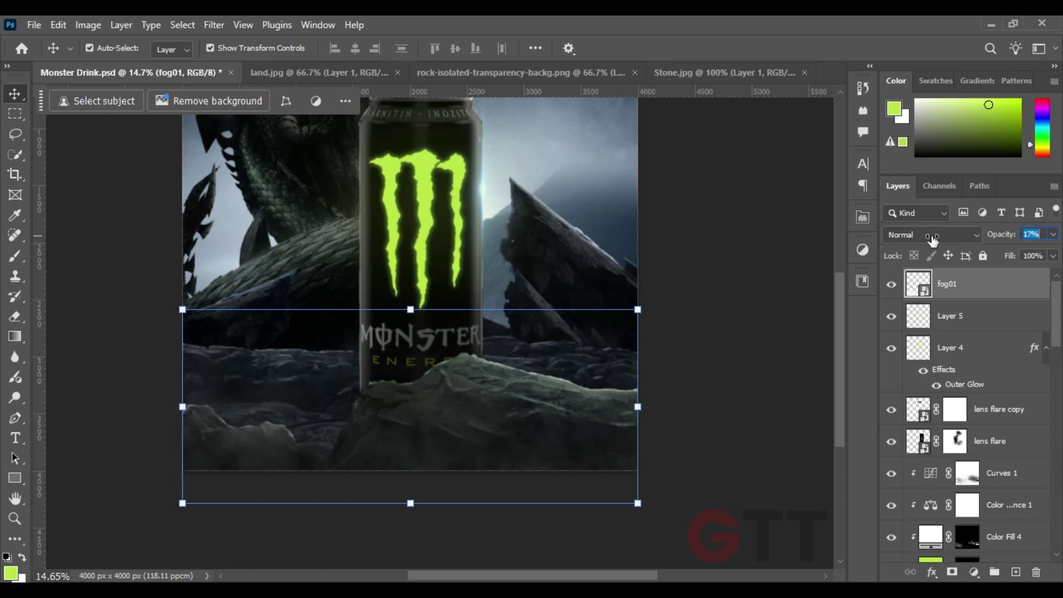
# Add a green Color Overlay to fog01 in Darker Color mode at about half strength
pyautogui.doubleClick(1019, 296)
pyautogui.click(500, 365)
pyautogui.click(856, 212)
pyautogui.click(1000, 190)
pyautogui.click(759, 214)
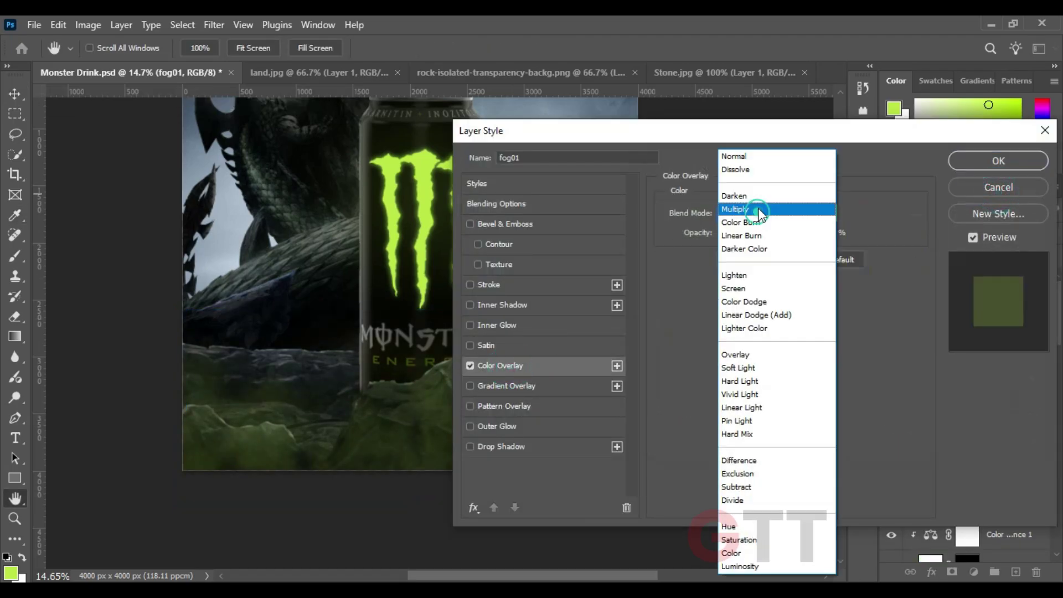
pyautogui.click(745, 209)
pyautogui.press('Down')
pyautogui.press('Down')
pyautogui.press('Down')
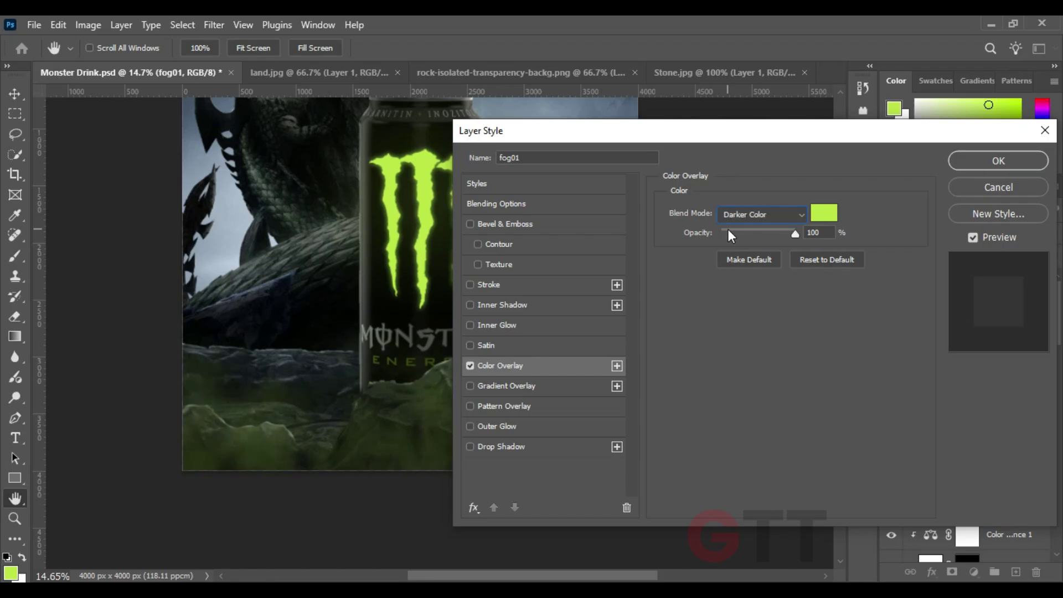
pyautogui.moveTo(729, 231); pyautogui.dragTo(762, 233)
pyautogui.press('Return')
# Reposition and resize the fog, fade it to 14% opacity, and add a layer mask
pyautogui.press('v')
pyautogui.moveTo(470, 344); pyautogui.dragTo(479, 477)
pyautogui.moveTo(1009, 235); pyautogui.dragTo(1005, 237)
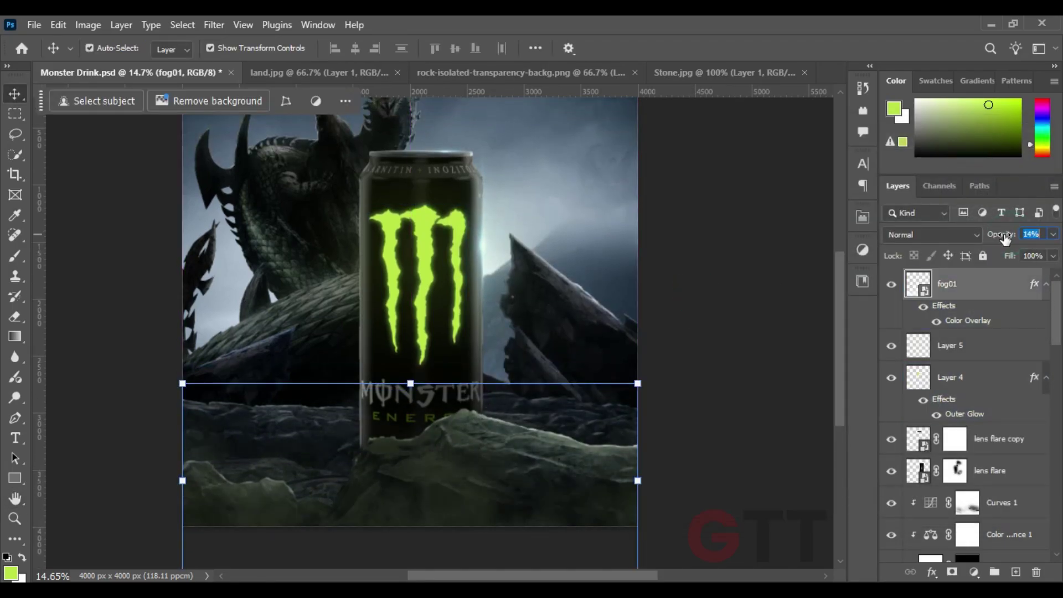
pyautogui.moveTo(405, 379); pyautogui.dragTo(410, 359)
pyautogui.click(700, 361)
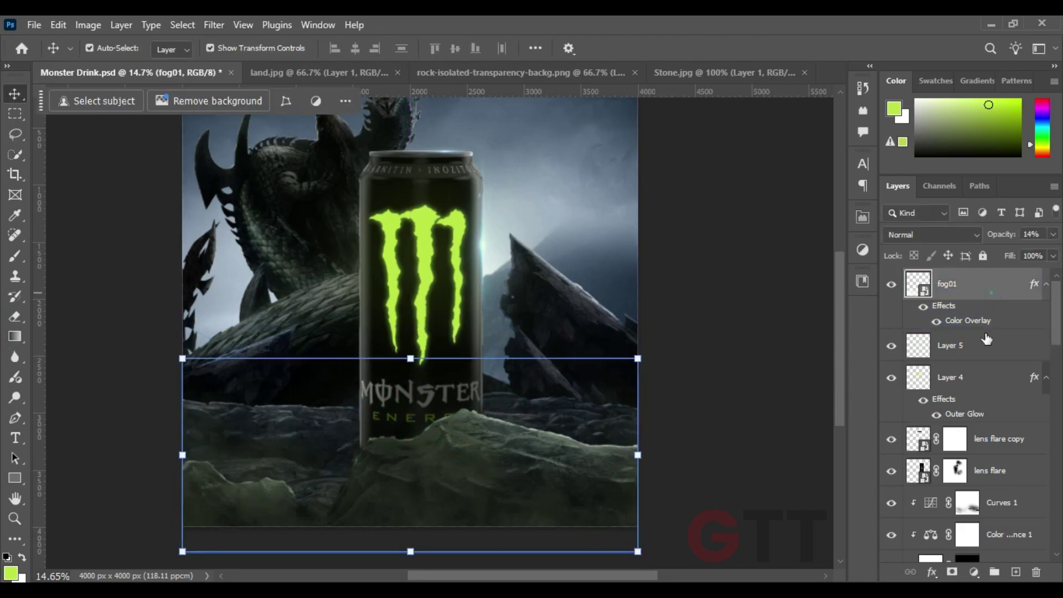
pyautogui.click(952, 572)
pyautogui.click(21, 259)
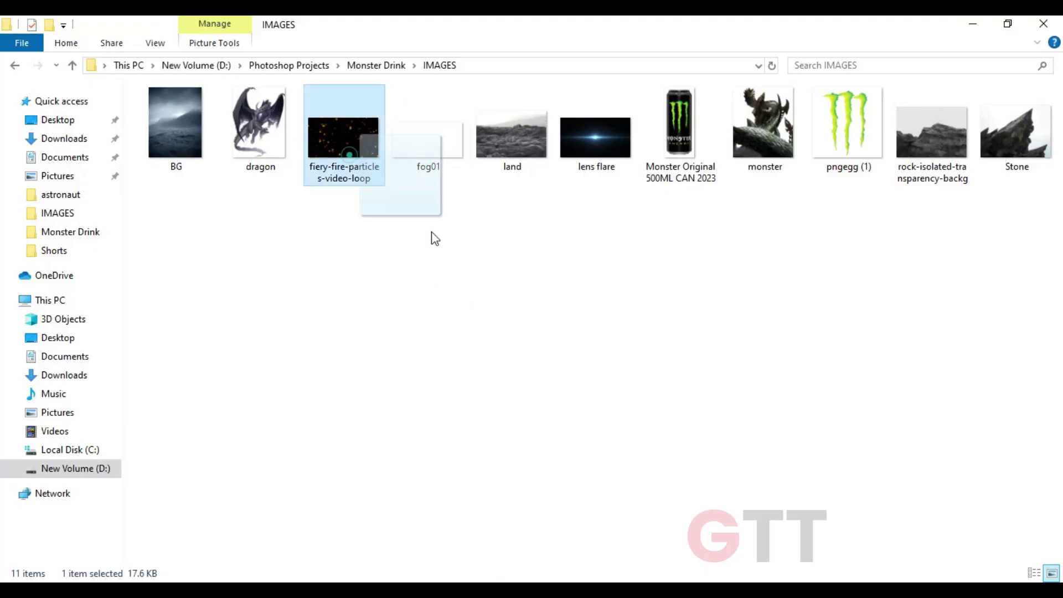
# Place the fire particles image and stretch it across the lower canvas
pyautogui.moveTo(432, 237); pyautogui.dragTo(515, 476)
pyautogui.moveTo(517, 382); pyautogui.dragTo(498, 408)
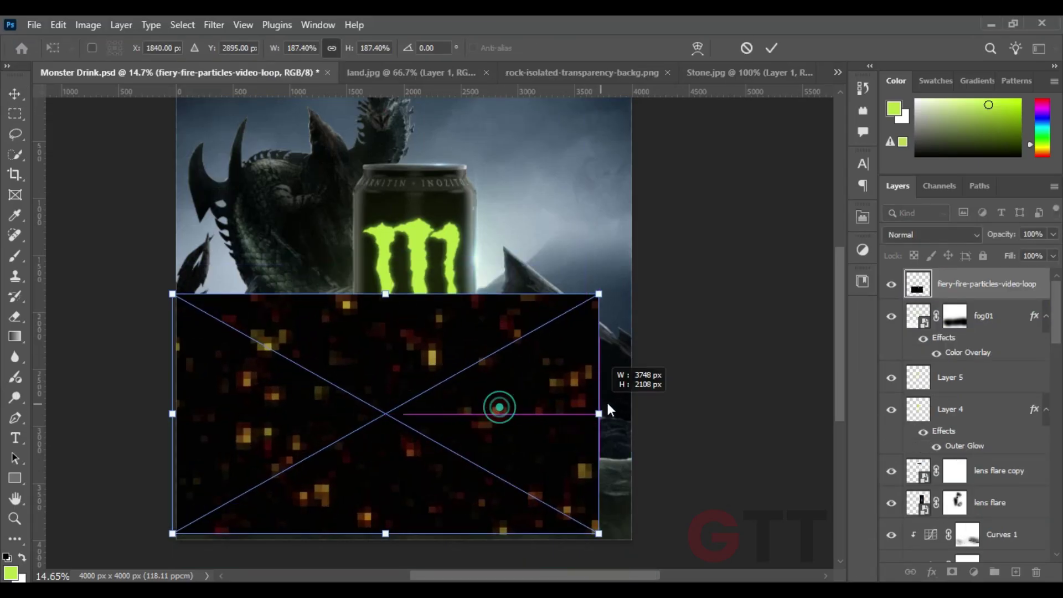
pyautogui.moveTo(155, 416); pyautogui.dragTo(177, 418)
pyautogui.press('Return')
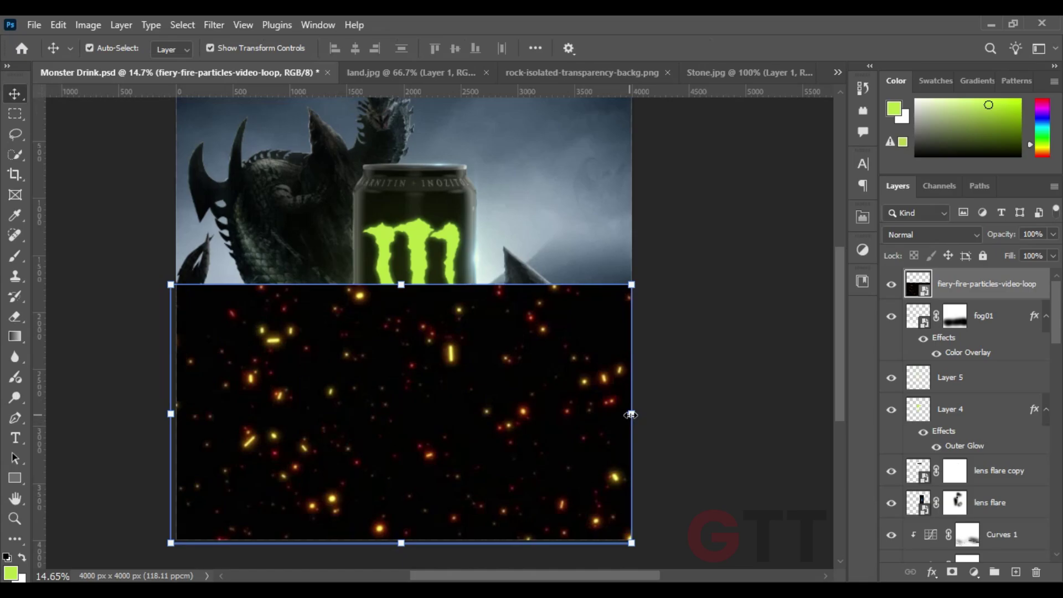
# Set the particles to Screen, shift their hue toward green, and lower their opacity
pyautogui.click(932, 234)
pyautogui.click(908, 280)
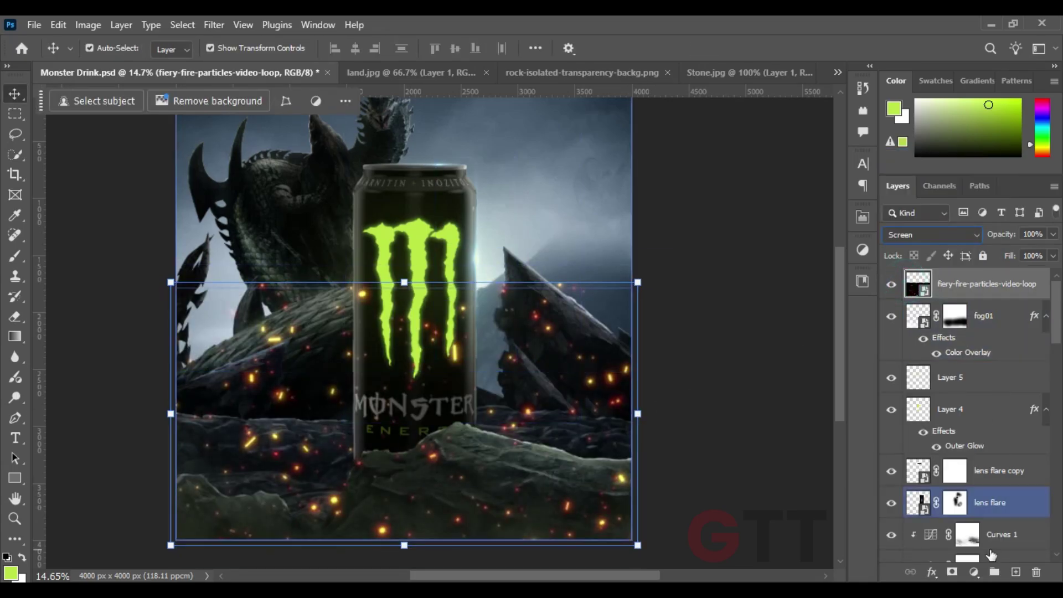
pyautogui.moveTo(726, 321); pyautogui.dragTo(748, 324)
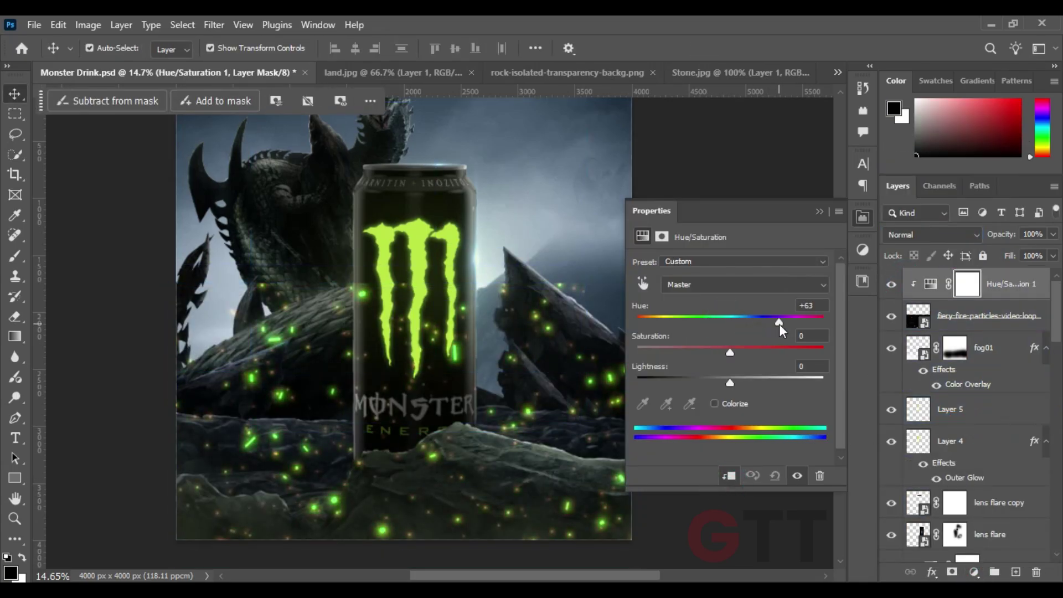
pyautogui.click(862, 217)
pyautogui.click(988, 315)
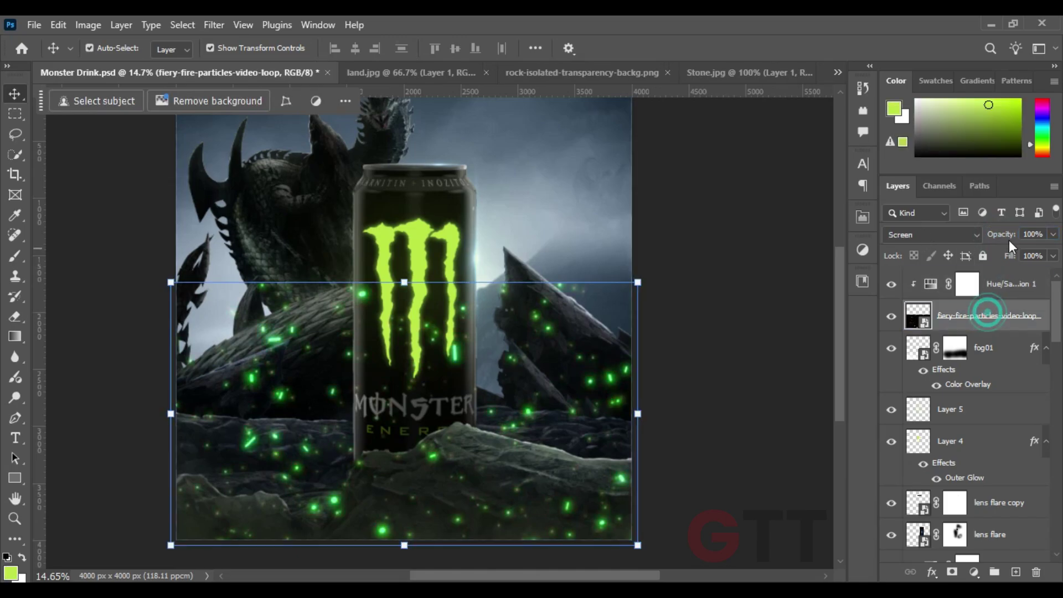
pyautogui.press('1')
pyautogui.press('1')
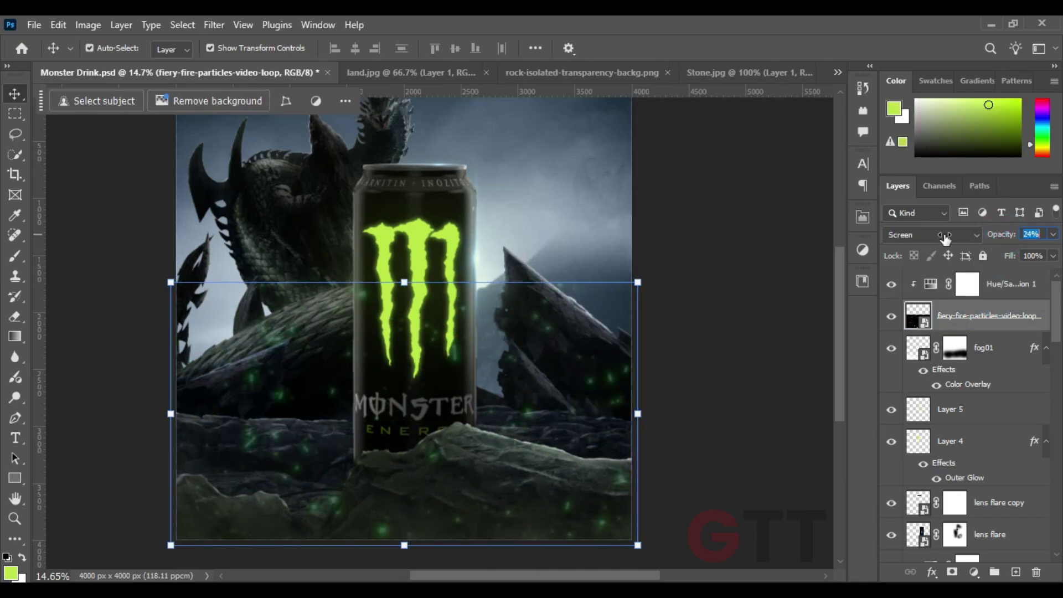
# Add a white mask to the fiery particles layer and prepare a soft, low-opacity black brush
pyautogui.click(952, 572)
pyautogui.press('d')
pyautogui.press('b')
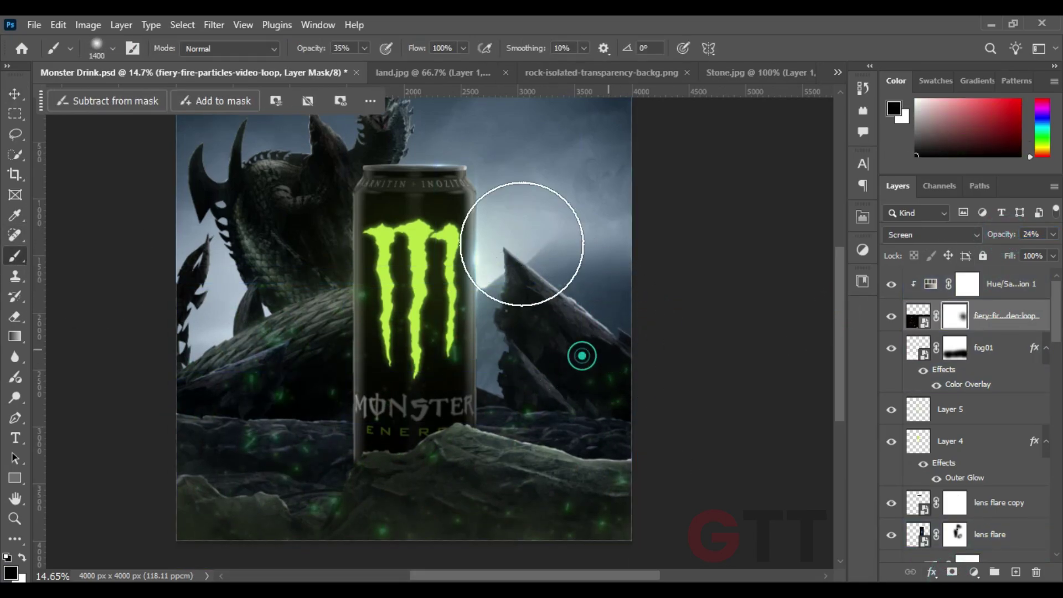
pyautogui.moveTo(312, 48); pyautogui.dragTo(298, 49)
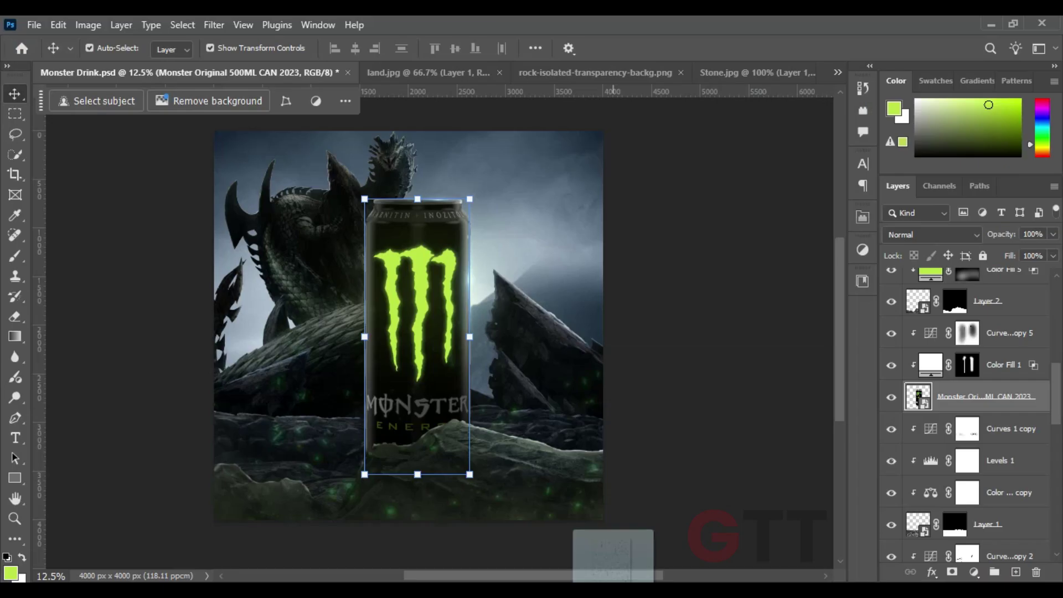
# Commit the drops image over the can and set it to Hard Light with lower opacity
pyautogui.moveTo(418, 191); pyautogui.dragTo(426, 176)
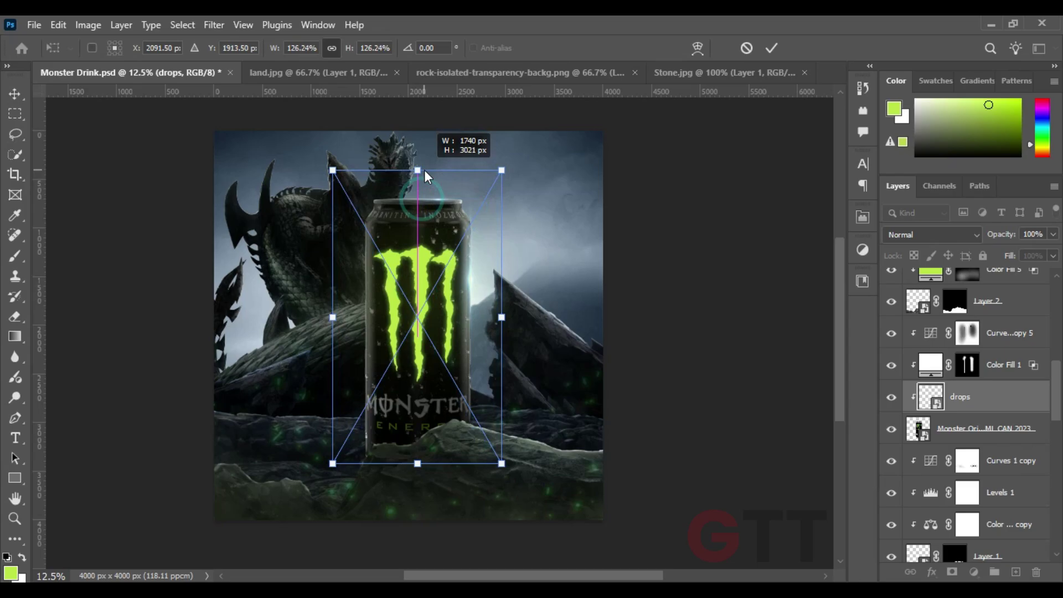
pyautogui.press('Return')
pyautogui.scroll(3, 534, 309)
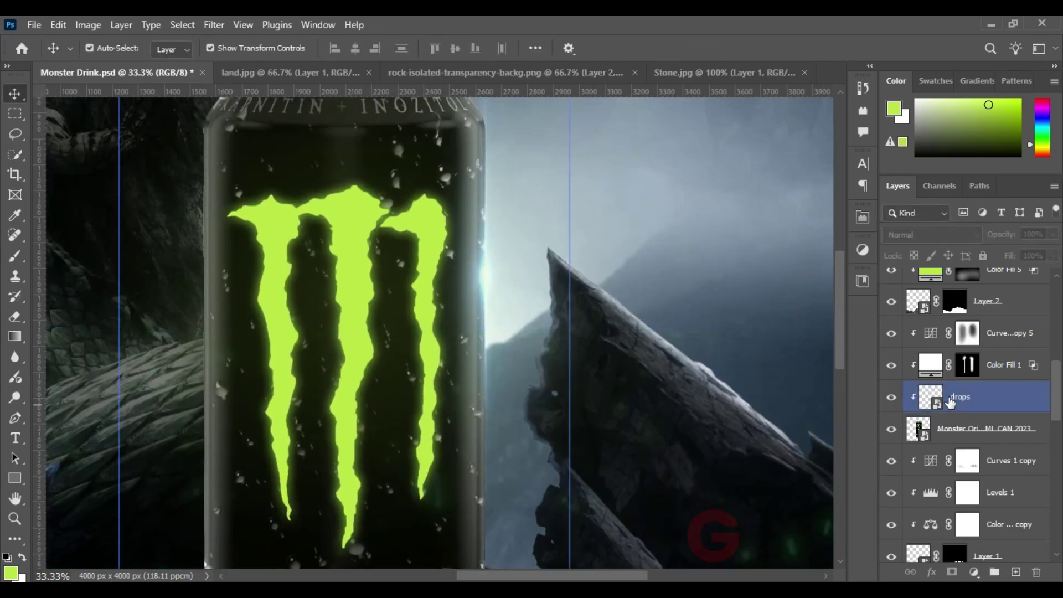
pyautogui.click(950, 403)
pyautogui.click(930, 234)
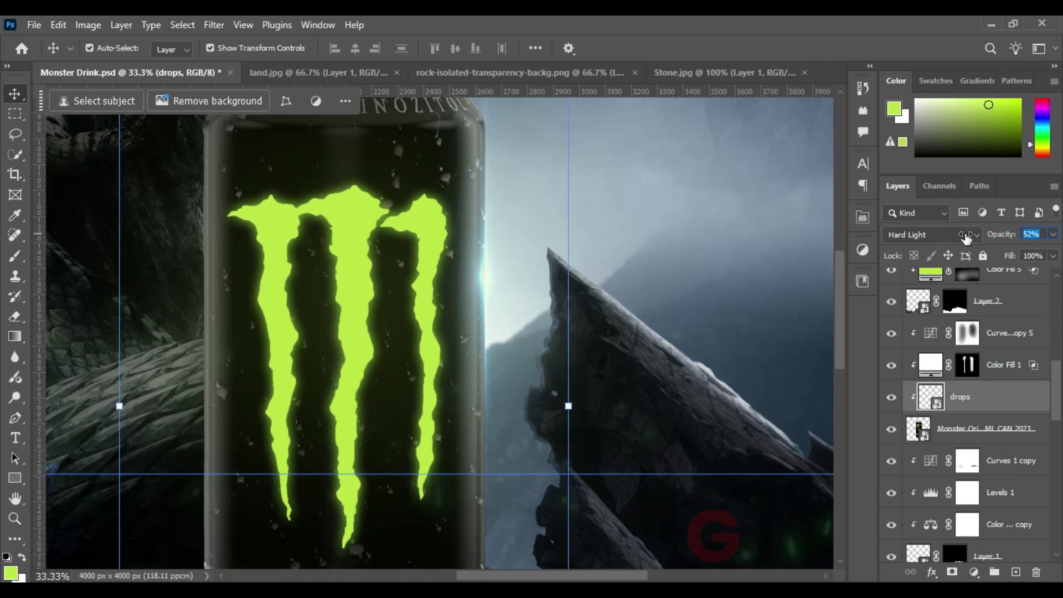
pyautogui.hotkey('ctrl', '0')
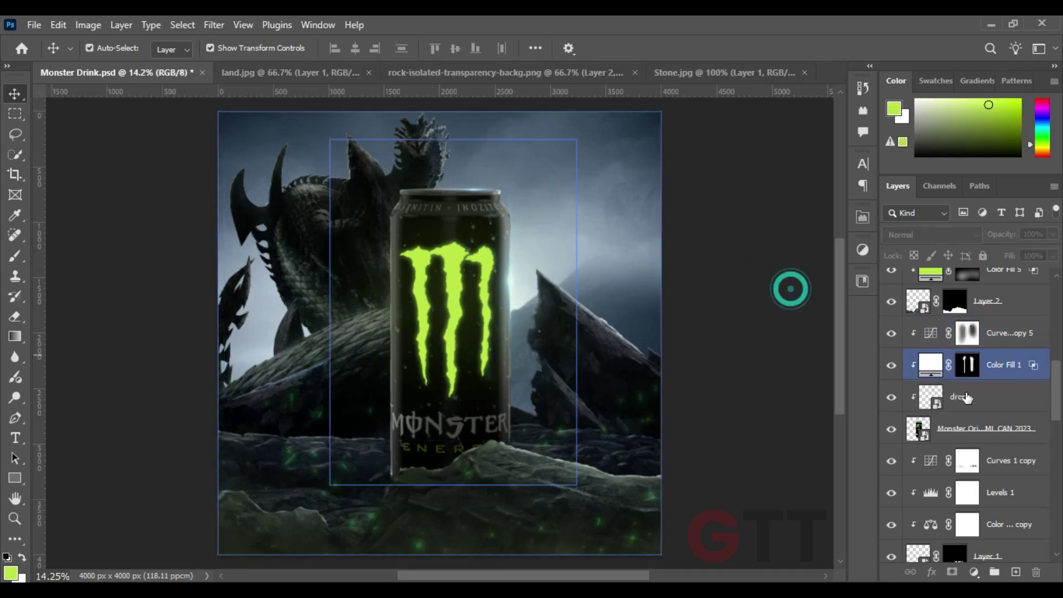
pyautogui.moveTo(1000, 234); pyautogui.dragTo(1008, 237)
# Shrink and stretch the drops layer to cover the can's full height
pyautogui.hotkey('ctrl', 't')
pyautogui.moveTo(545, 336); pyautogui.dragTo(511, 336)
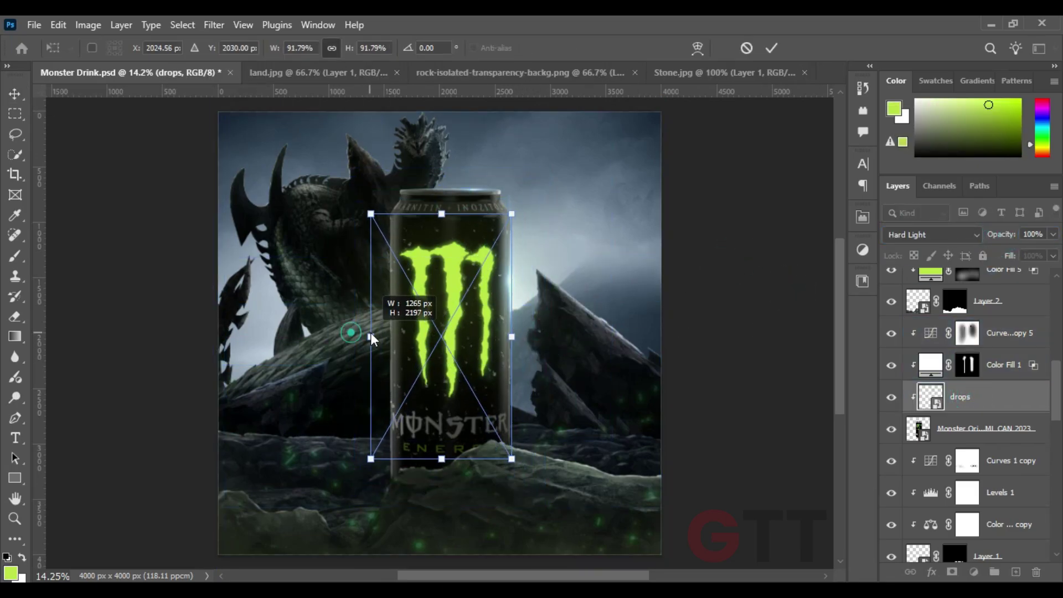
pyautogui.moveTo(470, 244); pyautogui.dragTo(470, 192)
pyautogui.moveTo(451, 392); pyautogui.dragTo(451, 475)
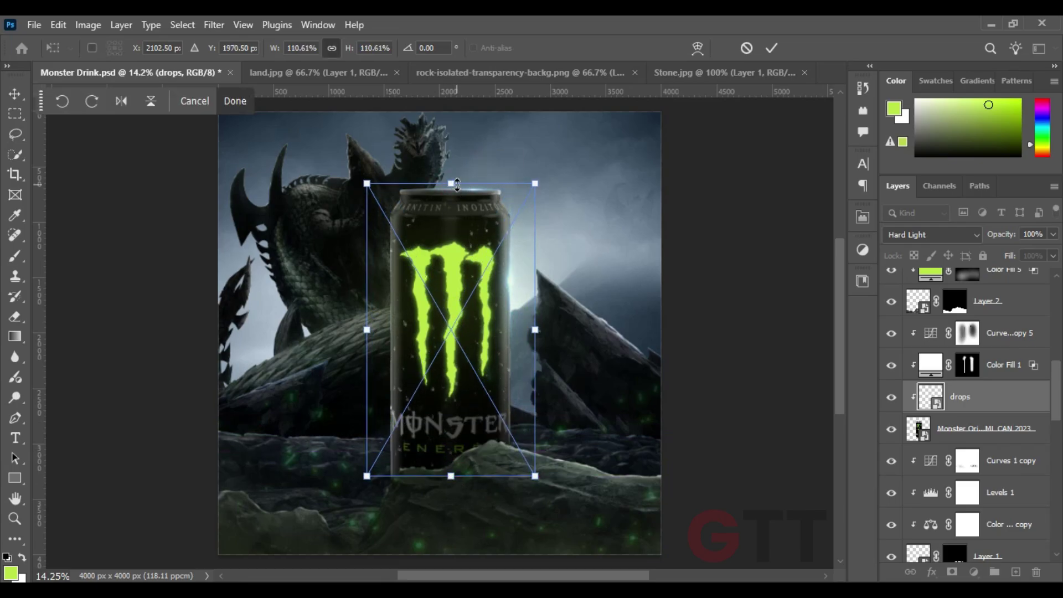
pyautogui.click(726, 292)
pyautogui.scroll(2, 564, 347)
pyautogui.scroll(-3, 564, 347)
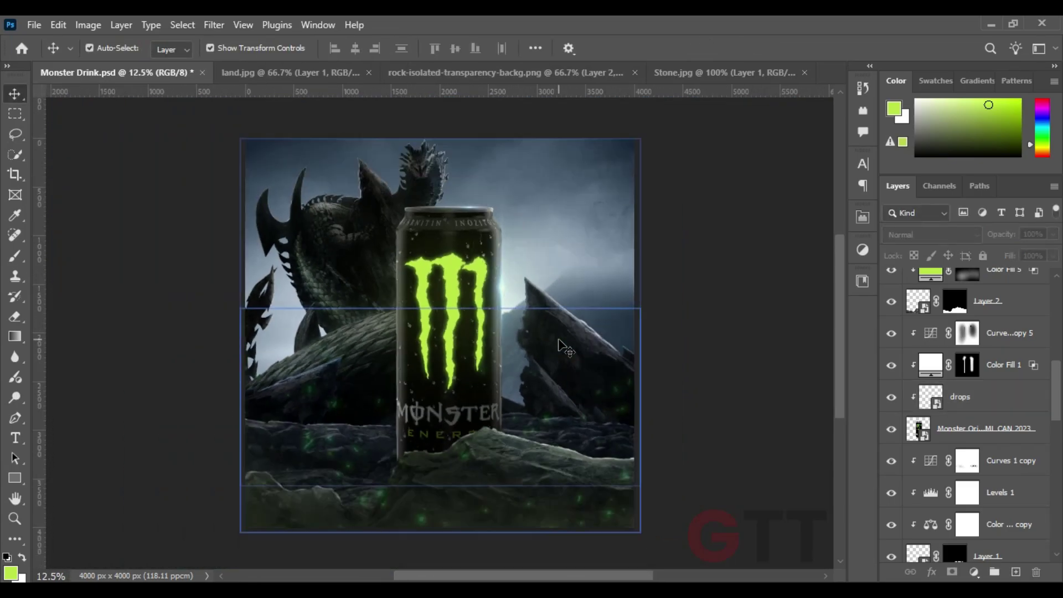
# Move the Color Balance copy layer above the can layer
pyautogui.click(464, 244)
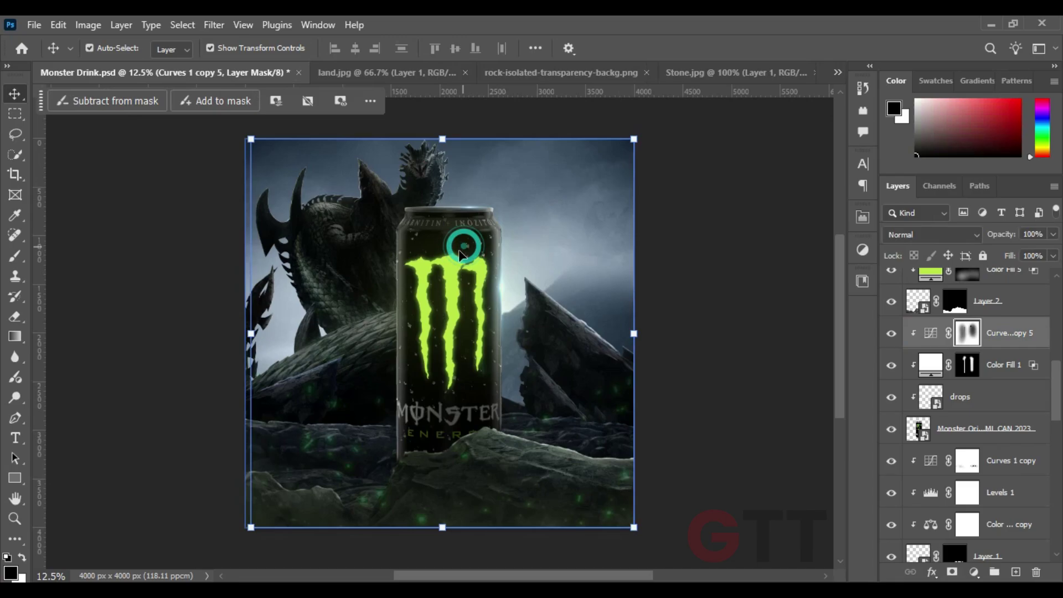
pyautogui.click(997, 492)
pyautogui.moveTo(975, 524); pyautogui.dragTo(978, 418)
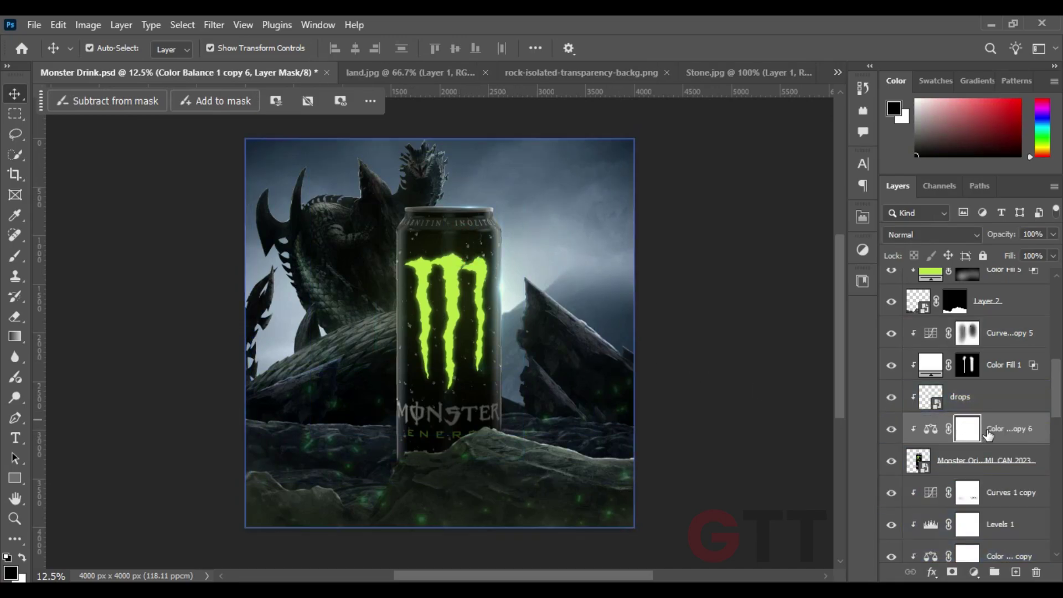
# Add an Exposure adjustment above the can, with Exposure -1.39 and a slight Gamma tweak
pyautogui.click(986, 460)
pyautogui.click(973, 572)
pyautogui.click(975, 403)
pyautogui.moveTo(1002, 460); pyautogui.dragTo(990, 391)
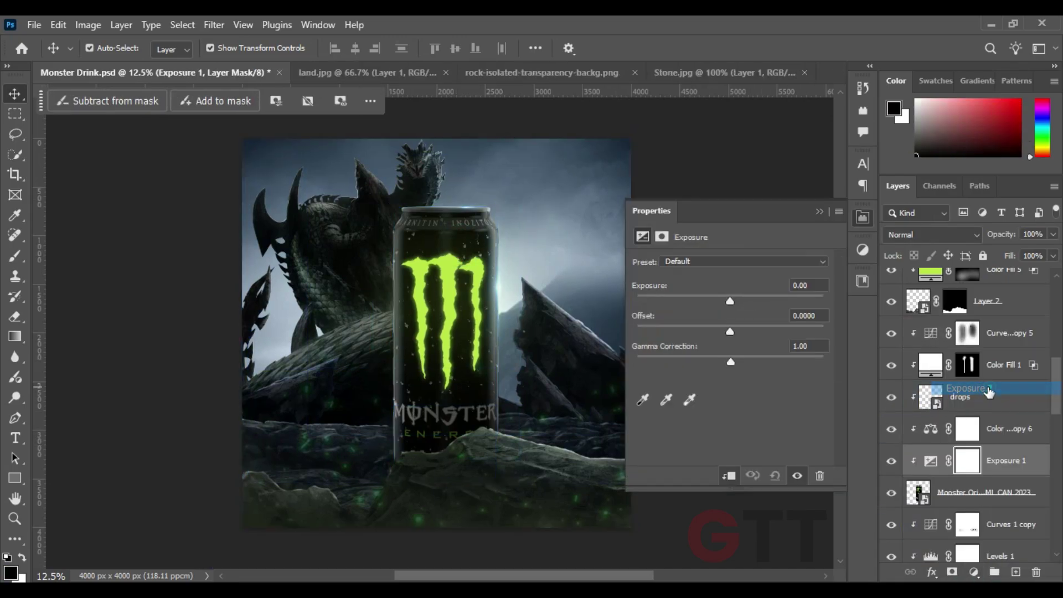
pyautogui.moveTo(737, 302); pyautogui.dragTo(710, 301)
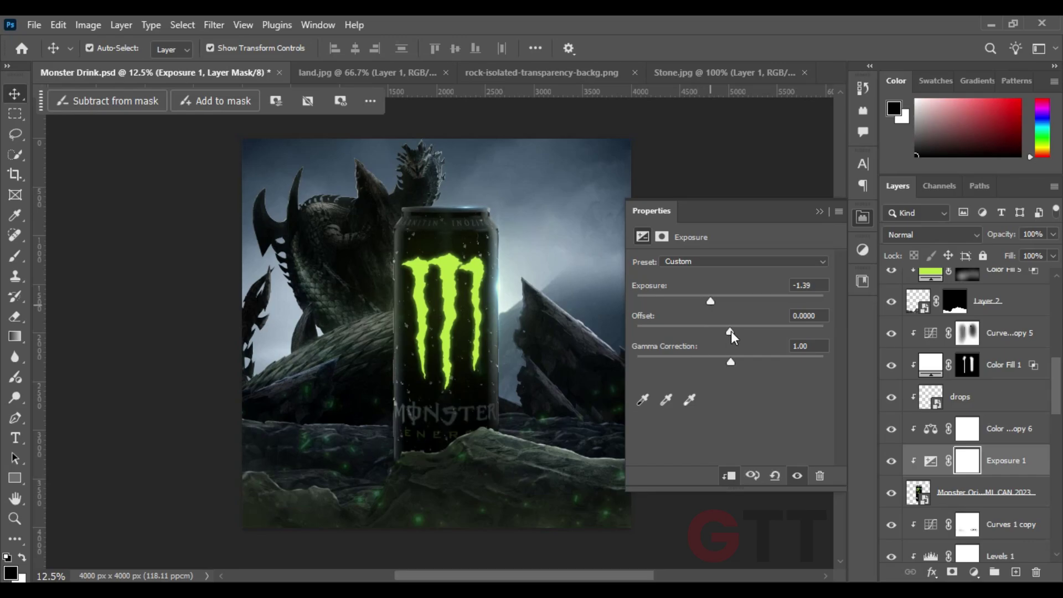
pyautogui.moveTo(731, 361); pyautogui.dragTo(724, 363)
pyautogui.click(713, 269)
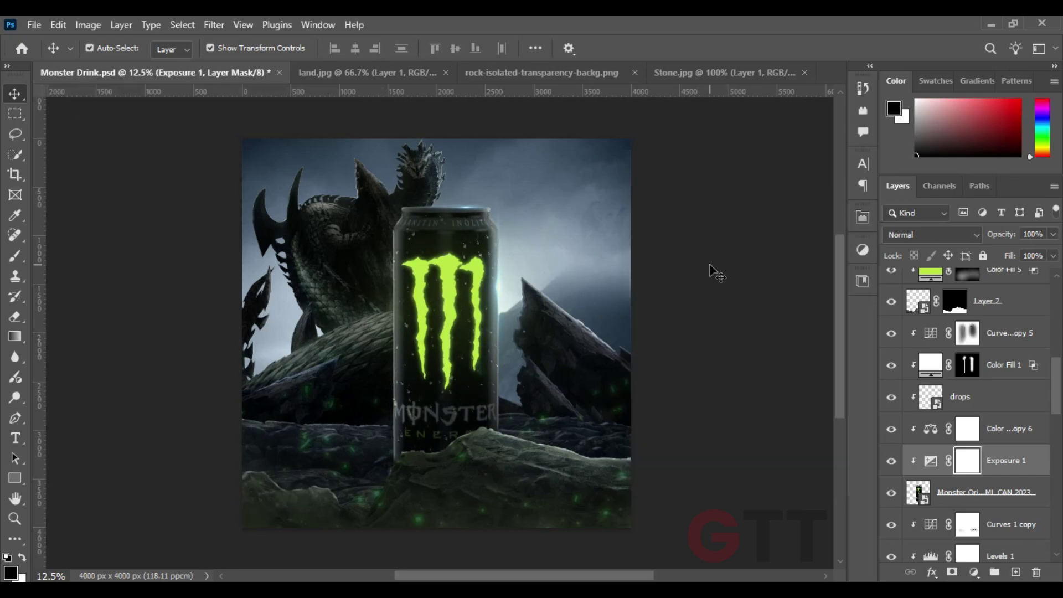
# Review the fiery particles, fog01 and Color Fill 5 layers, undo a change, and select Layer 3
pyautogui.moveTo(719, 248); pyautogui.dragTo(723, 223)
pyautogui.click(526, 361)
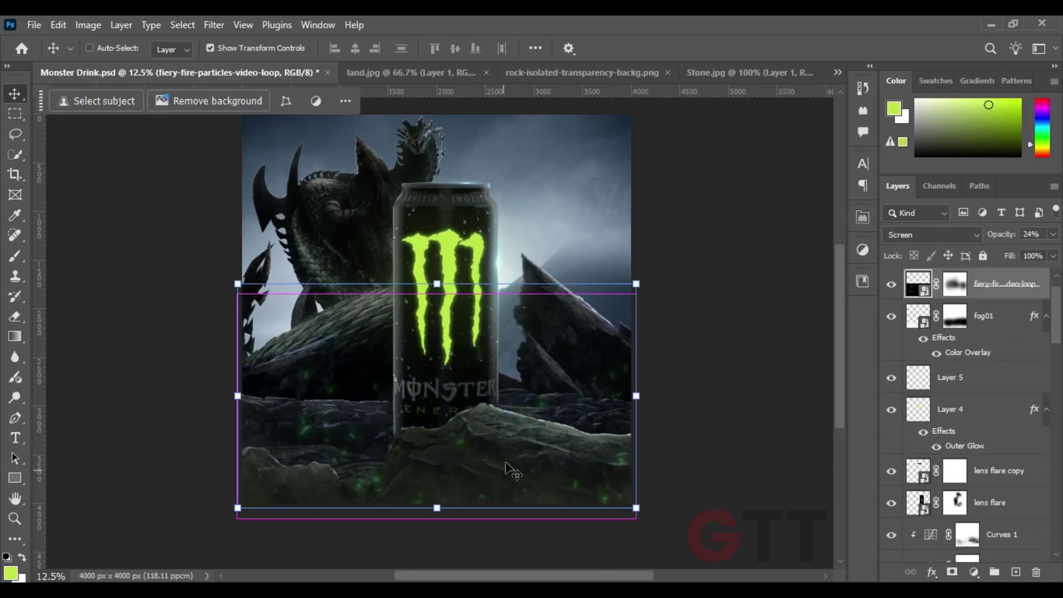
pyautogui.click(583, 410)
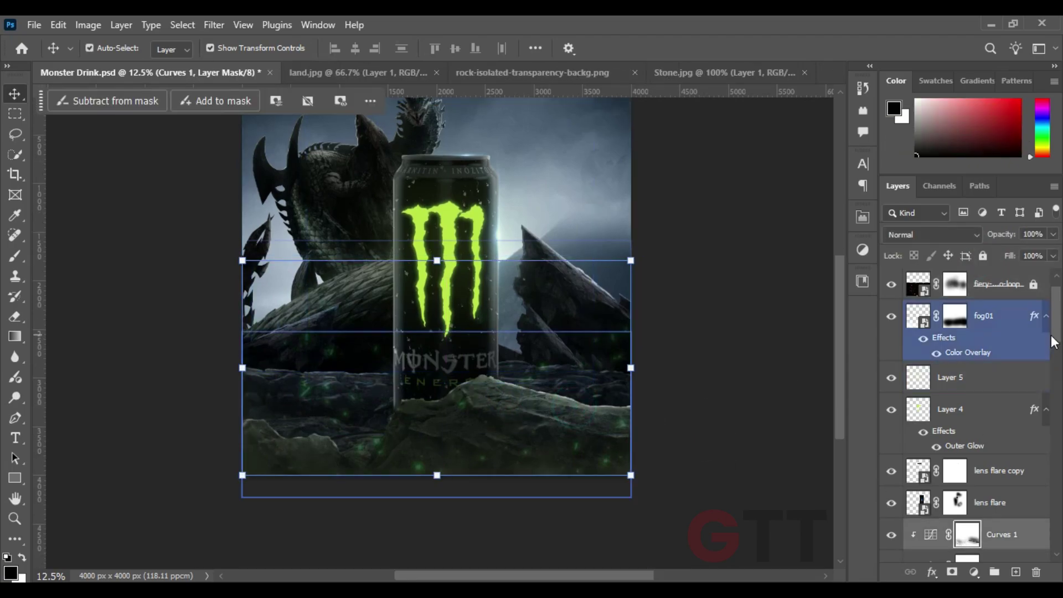
pyautogui.scroll(-5, 975, 387)
pyautogui.click(1012, 415)
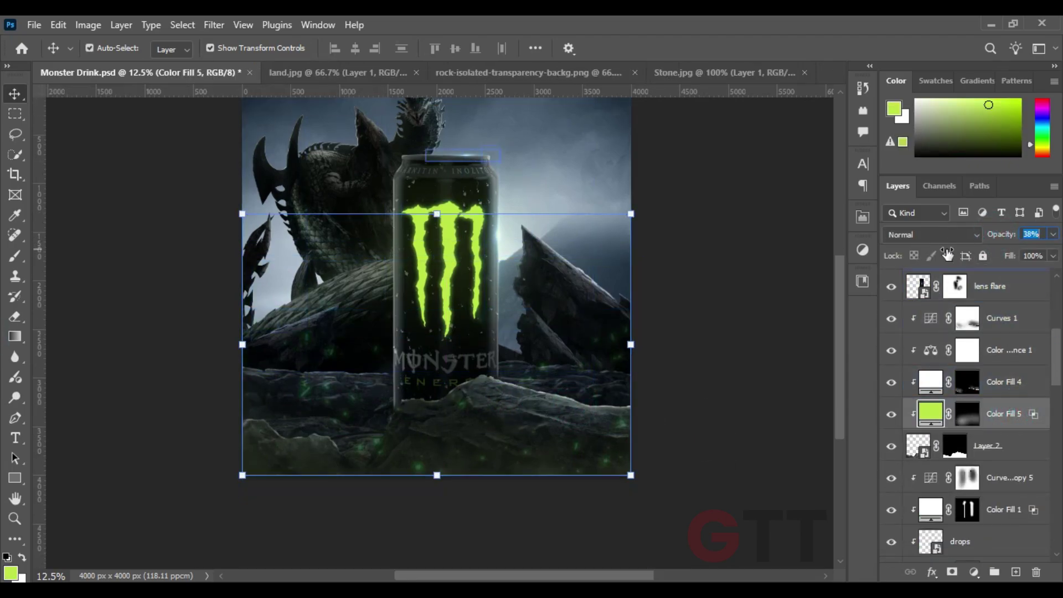
pyautogui.hotkey('ctrl', 'z')
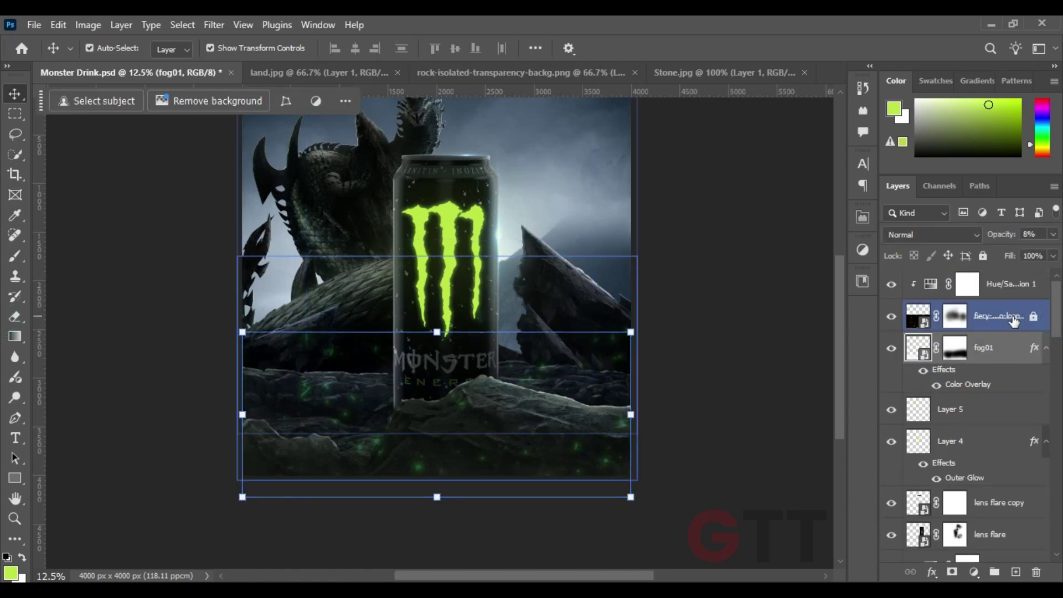
pyautogui.click(719, 383)
pyautogui.scroll(1, 688, 325)
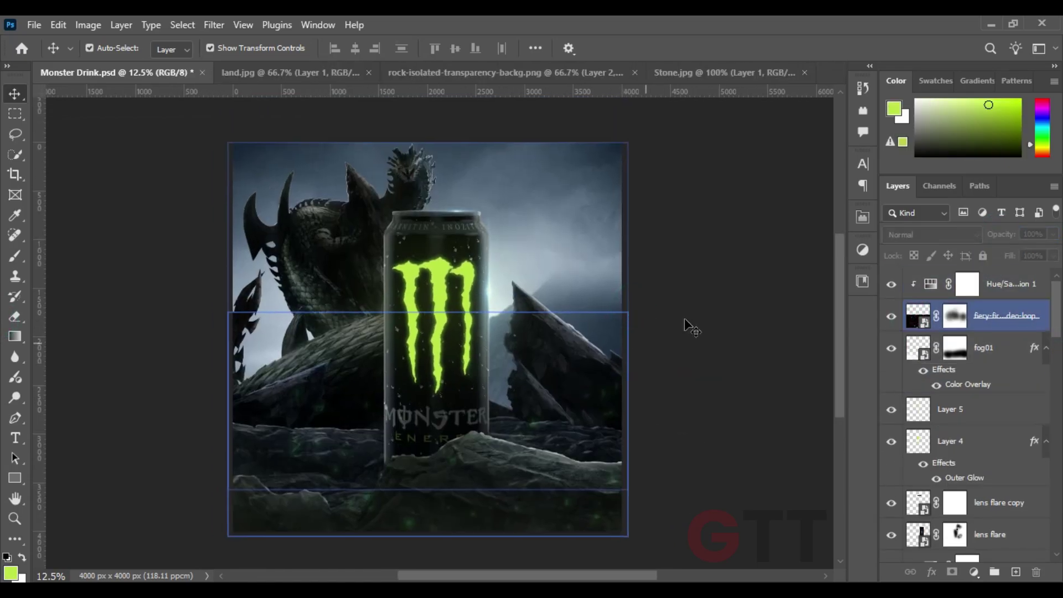
pyautogui.click(370, 277)
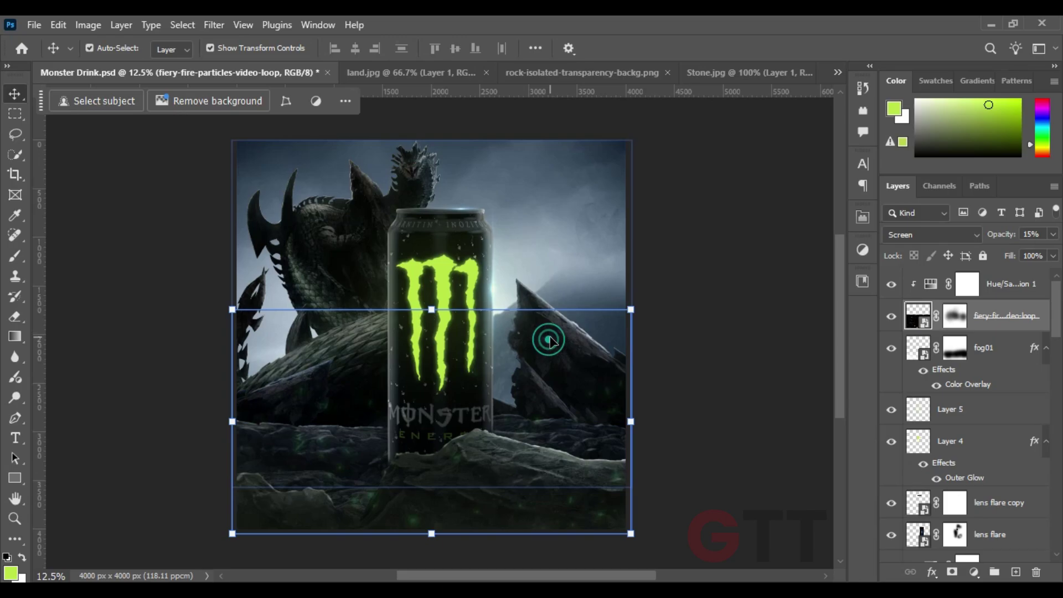
pyautogui.click(1004, 513)
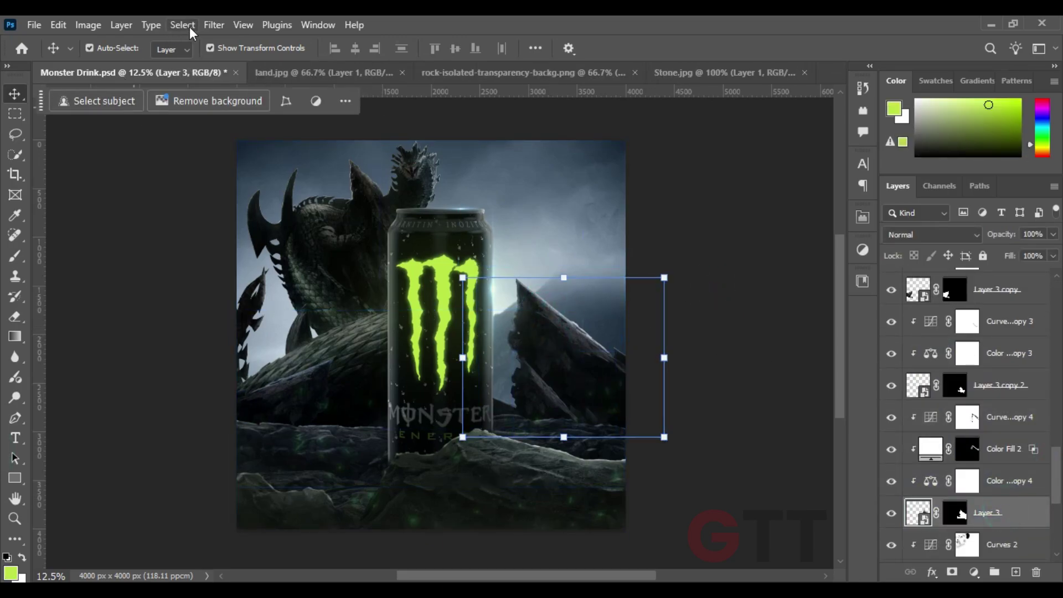
# Apply a Gaussian Blur to Layer 3
pyautogui.click(213, 25)
pyautogui.click(437, 266)
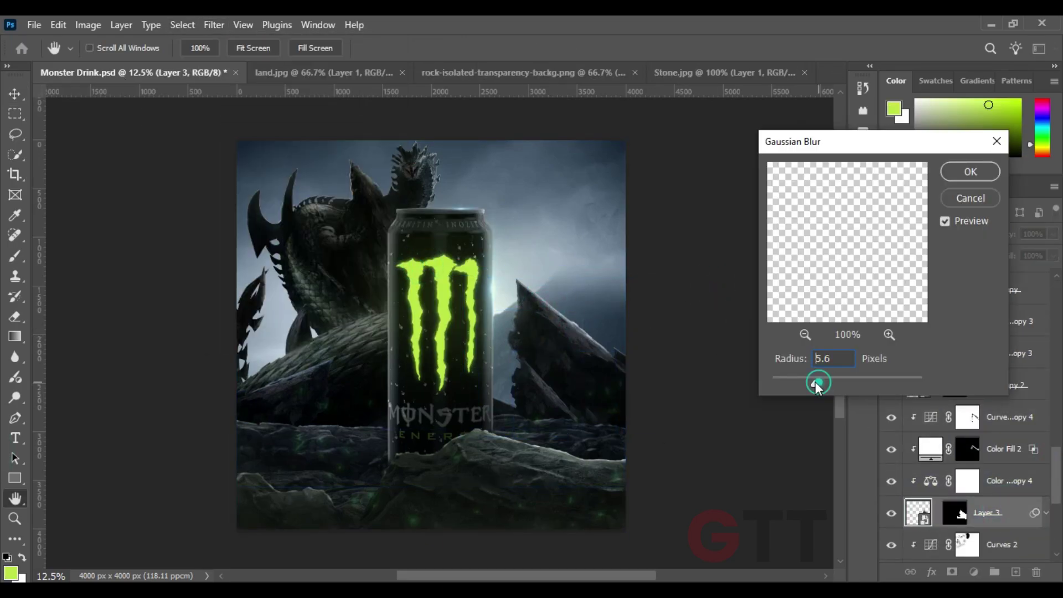
pyautogui.click(970, 172)
# Apply a slight Gaussian Blur to the monster layer
pyautogui.click(1052, 483)
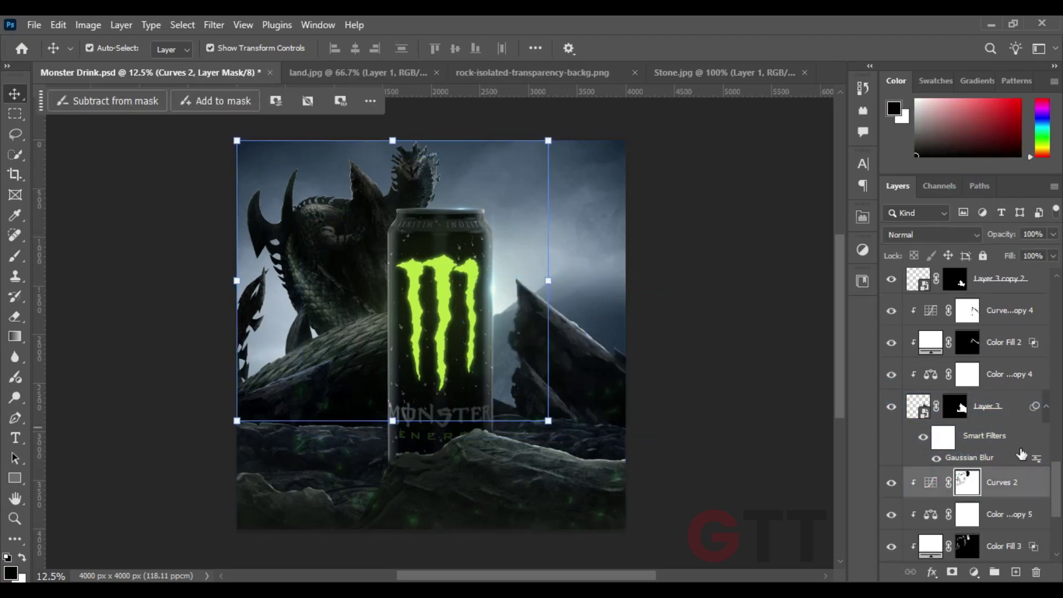
pyautogui.scroll(-5, 1022, 454)
pyautogui.click(952, 426)
pyautogui.click(213, 24)
pyautogui.click(437, 266)
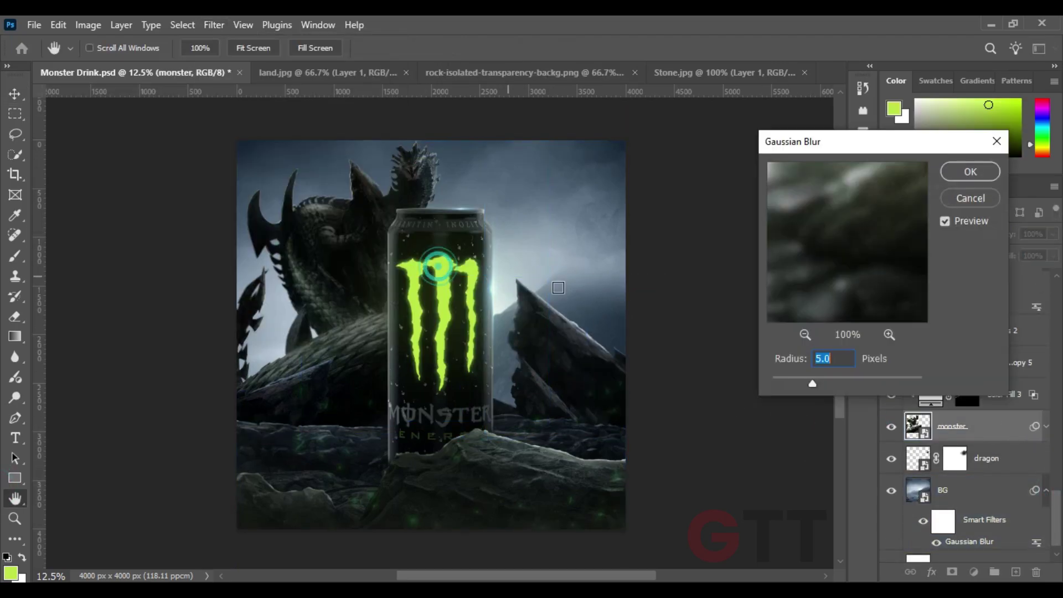
pyautogui.moveTo(813, 383)
pyautogui.mouseDown()
pyautogui.moveTo(771, 378)
pyautogui.moveTo(789, 382)
pyautogui.mouseUp()
pyautogui.click(970, 171)
# Zoom out for an overview and save the document
pyautogui.press('v')
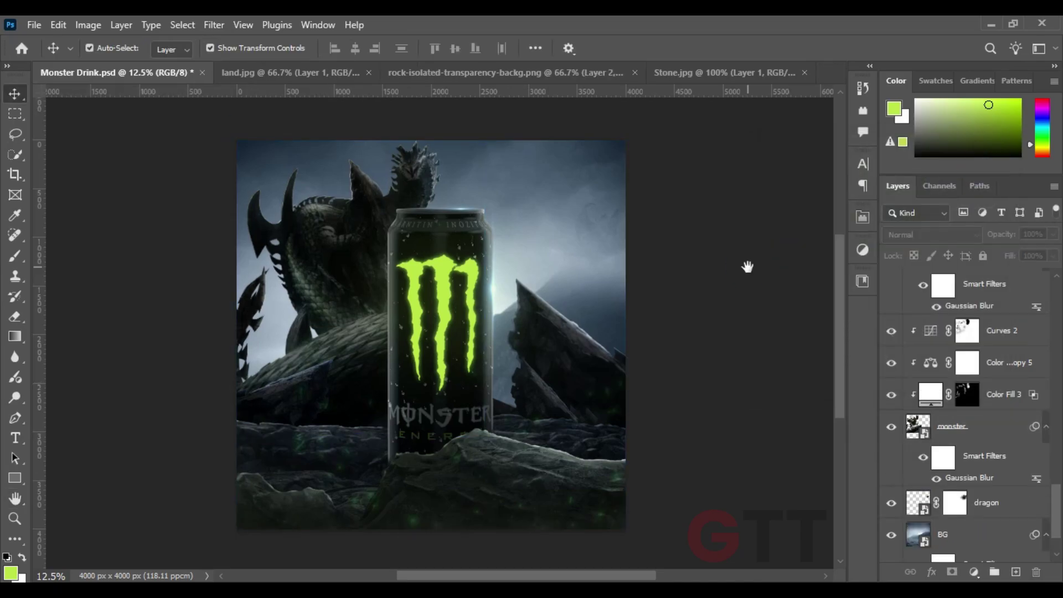
pyautogui.hotkey('ctrl', '-')
pyautogui.hotkey('ctrl', 's')
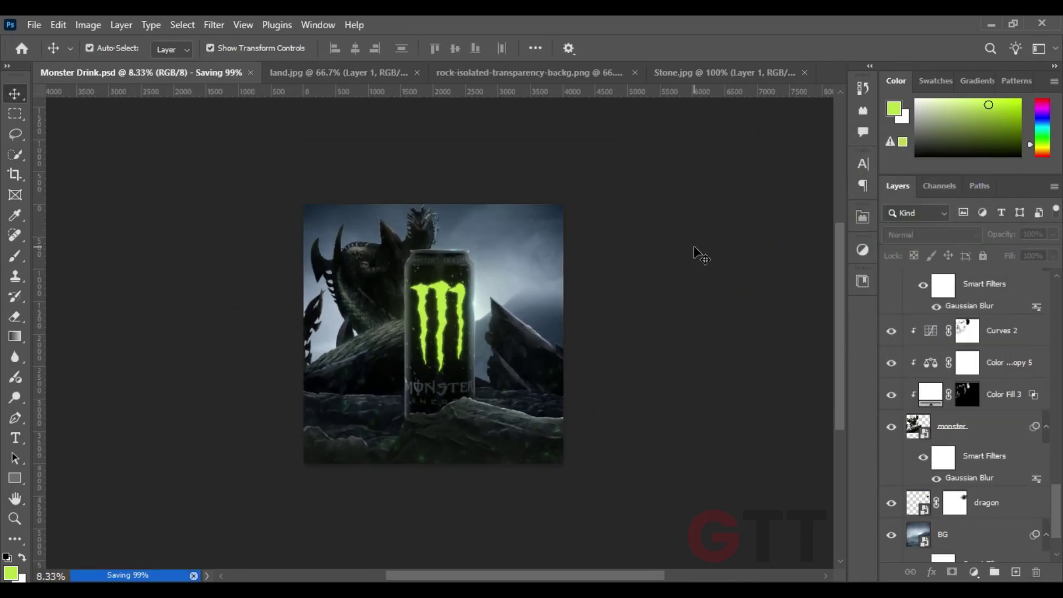
pyautogui.scroll(1, 224, 183)
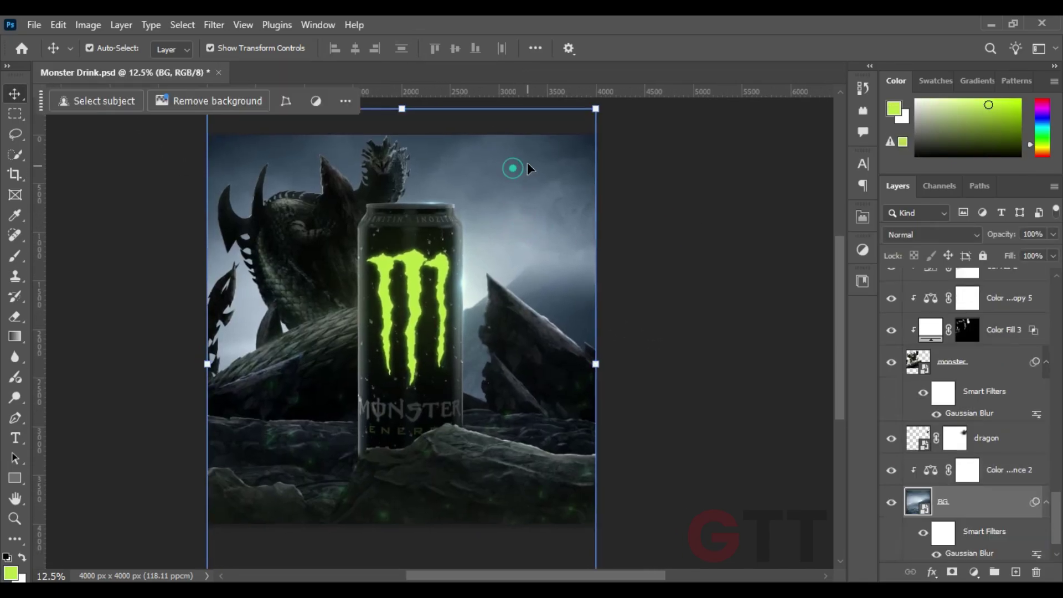
# Add a Color Balance adjustment tinted toward yellow and delete the Color Fill 1 layer
pyautogui.click(974, 572)
pyautogui.click(978, 435)
pyautogui.moveTo(710, 344); pyautogui.dragTo(686, 342)
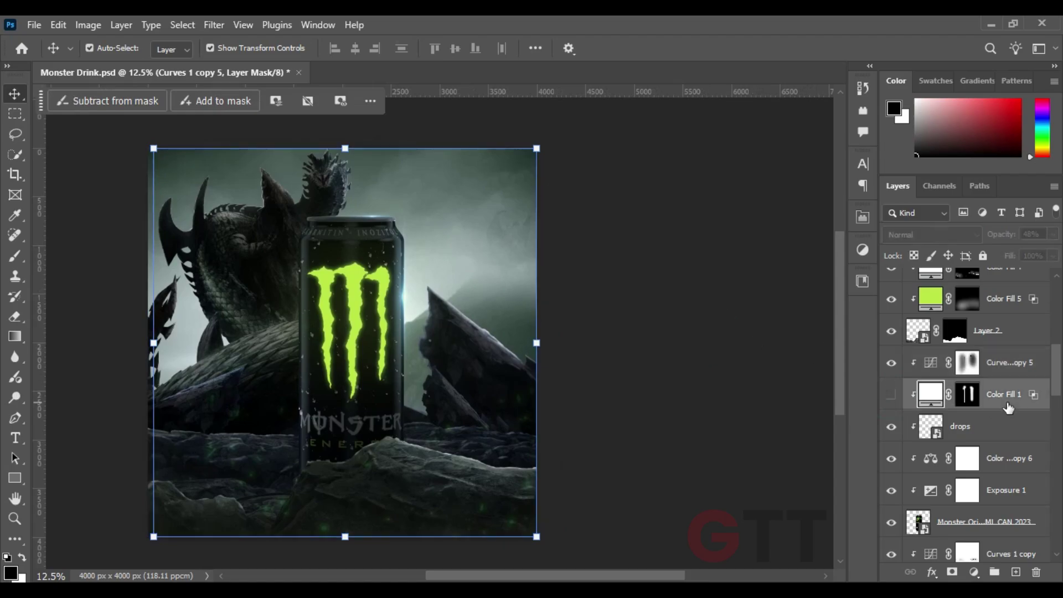
pyautogui.click(1008, 408)
pyautogui.press('Delete')
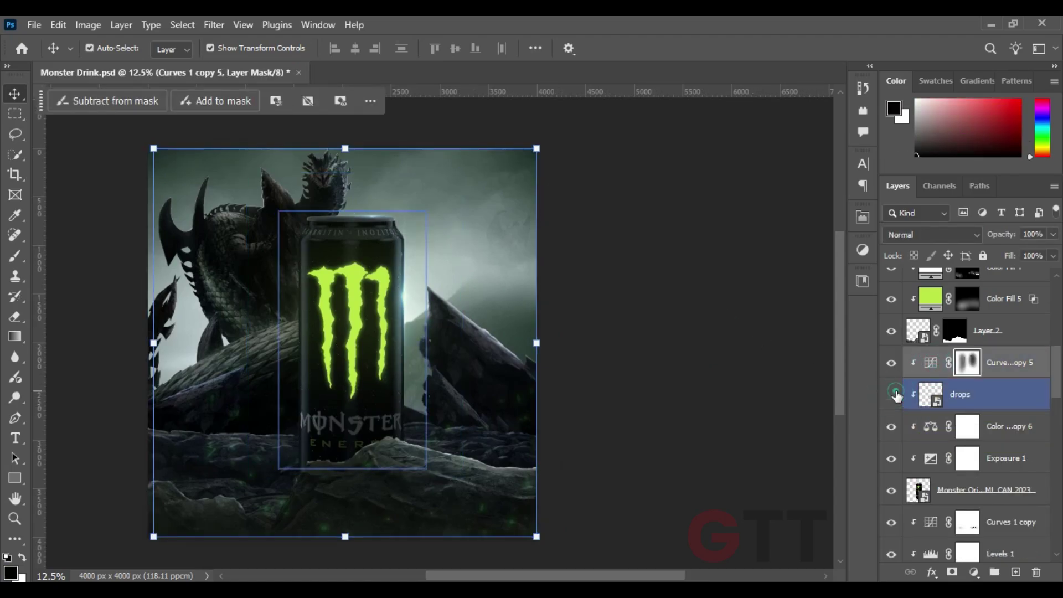
# Pull down the highlights in the Curves 1 copy 5 adjustment to darken the can
pyautogui.click(966, 394)
pyautogui.click(953, 344)
pyautogui.doubleClick(931, 363)
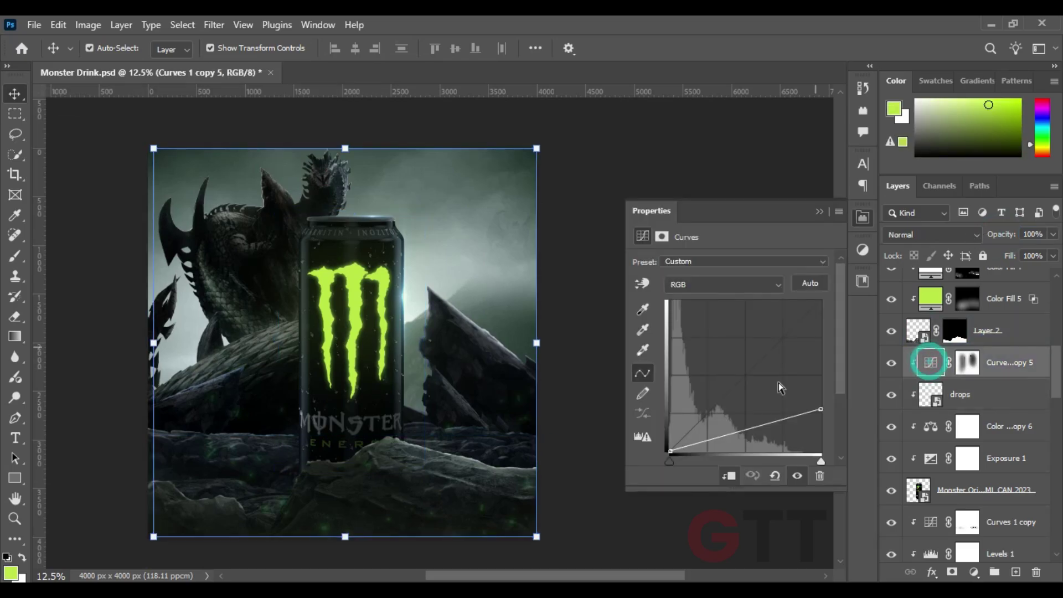
pyautogui.moveTo(821, 404); pyautogui.dragTo(825, 442)
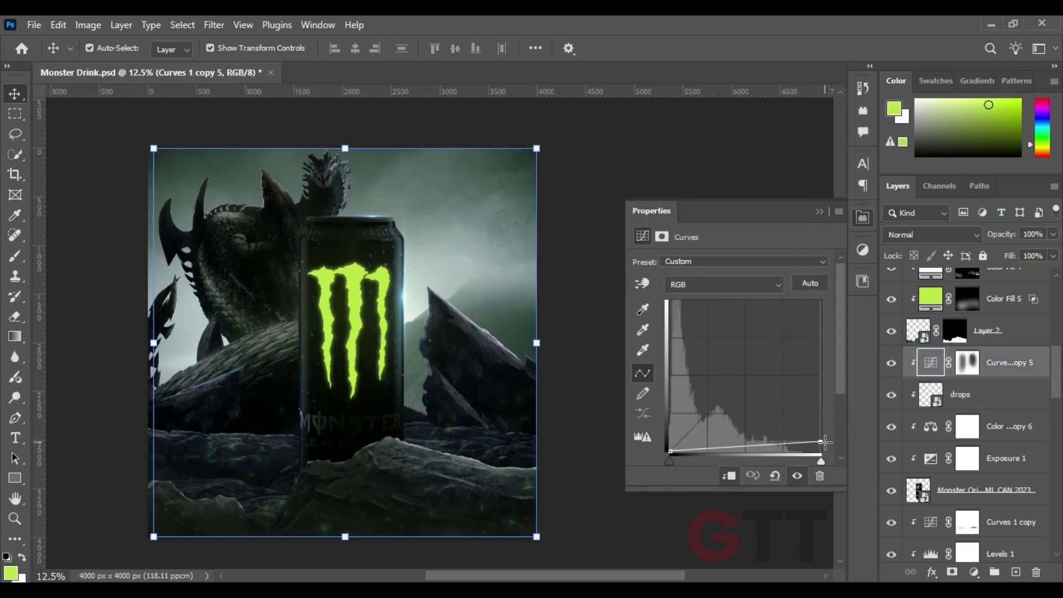
pyautogui.click(819, 212)
# Target the Curves 1 copy 5 mask with a black brush, zoomed in on the can
pyautogui.click(967, 363)
pyautogui.press('b')
pyautogui.press('d')
pyautogui.hotkey('ctrl', '+')
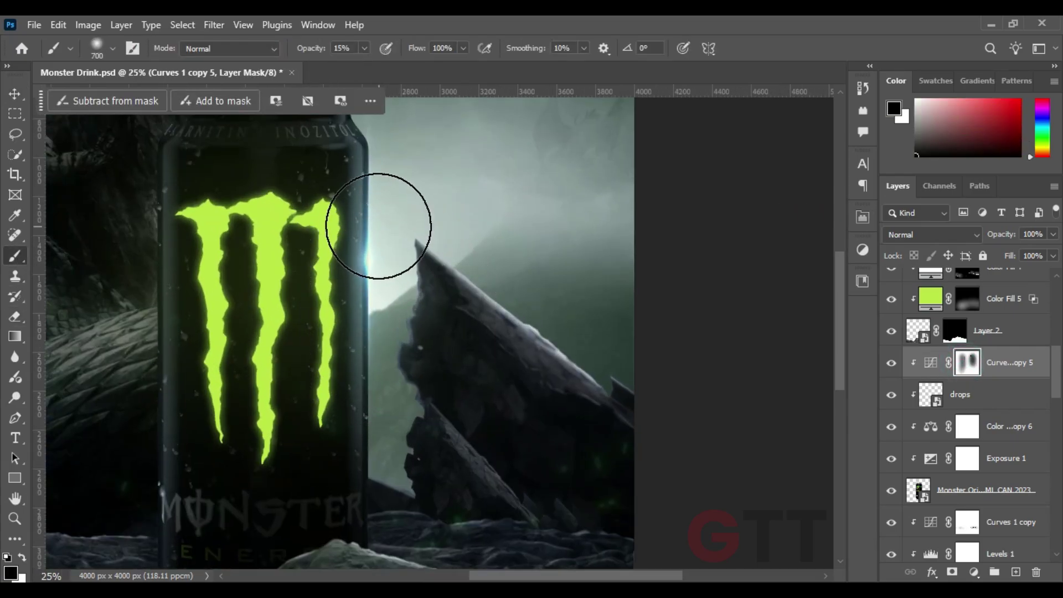
pyautogui.scroll(1, 378, 226)
pyautogui.hscroll(-1, 398, 211)
pyautogui.scroll(-3, 426, 170)
pyautogui.hscroll(-1, 443, 249)
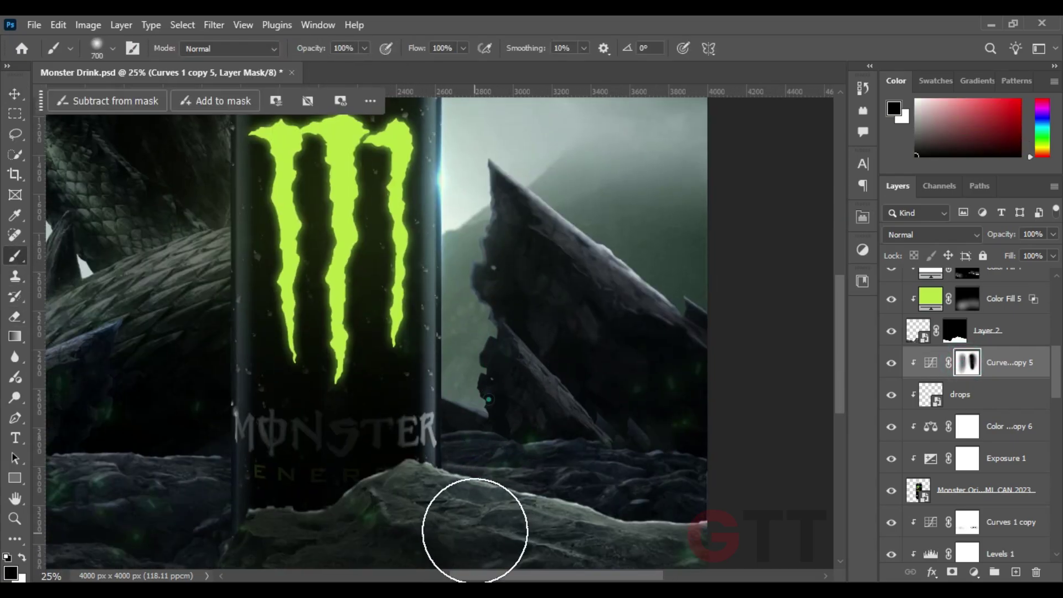
pyautogui.scroll(3, 467, 304)
pyautogui.scroll(-2, 482, 505)
pyautogui.scroll(-1, 482, 505)
pyautogui.hscroll(-1, 482, 505)
# Add Layer 6 clipped to the can with a white mask and paint black shading at full opacity
pyautogui.click(986, 491)
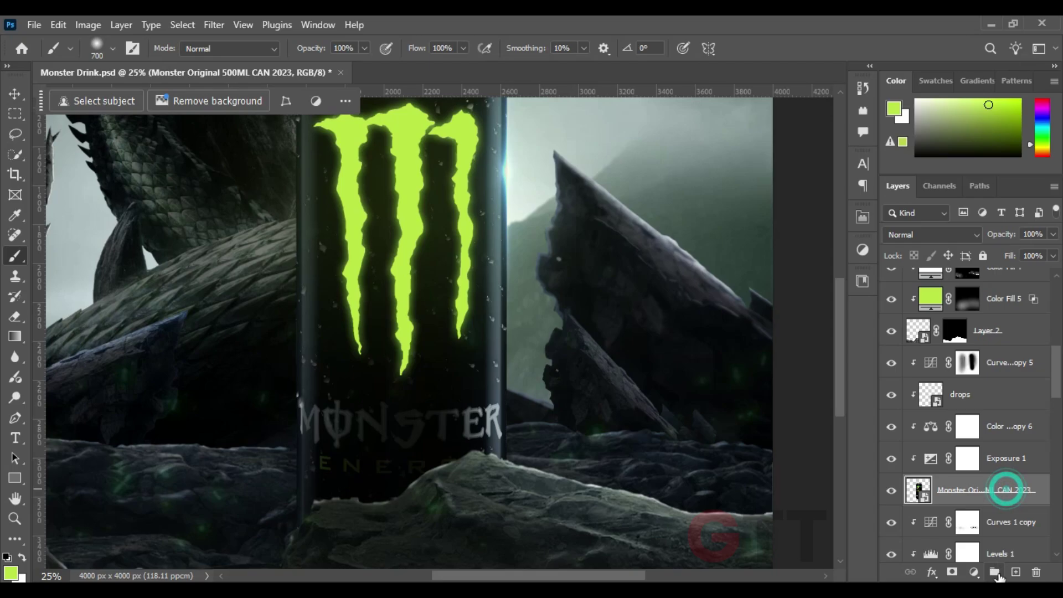
pyautogui.hotkey('ctrl', 'shift', 'alt', 'n')
pyautogui.scroll(1, 404, 304)
pyautogui.scroll(2, 365, 238)
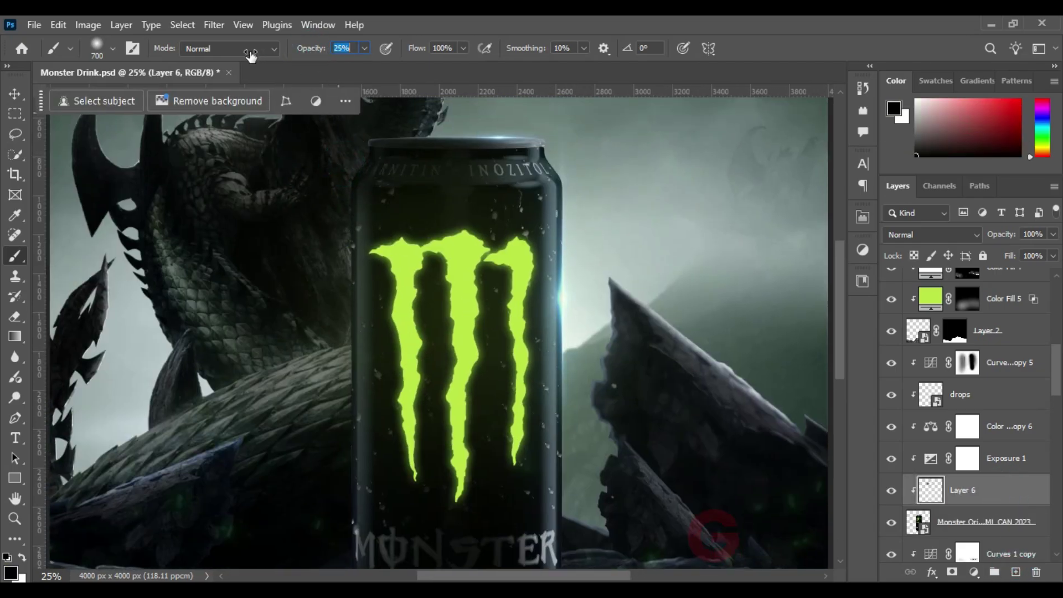
pyautogui.scroll(-3, 304, 434)
pyautogui.scroll(-1, 332, 375)
pyautogui.scroll(1, 362, 125)
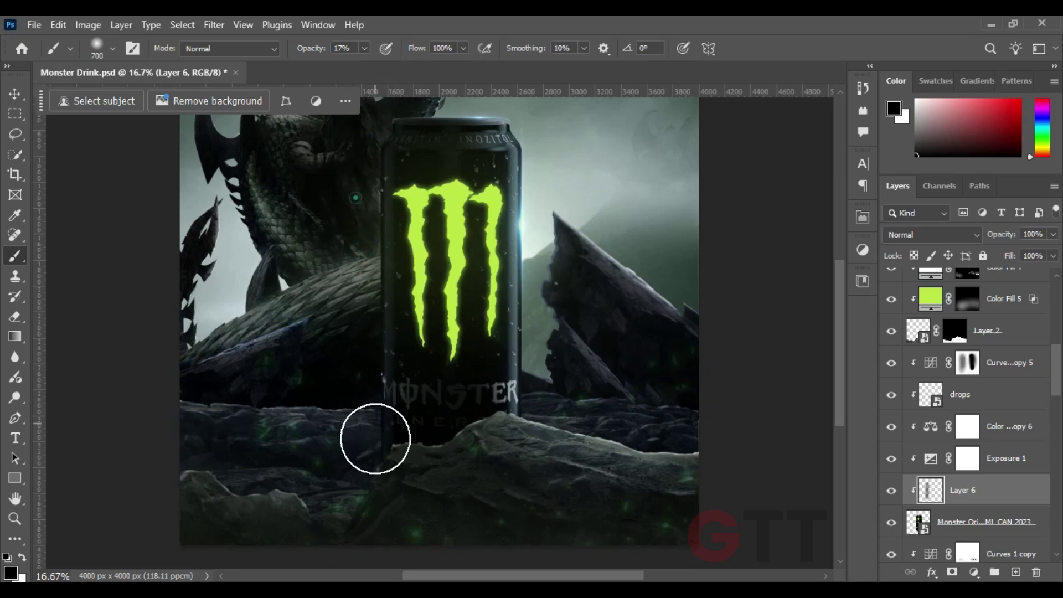
pyautogui.scroll(1, 505, 225)
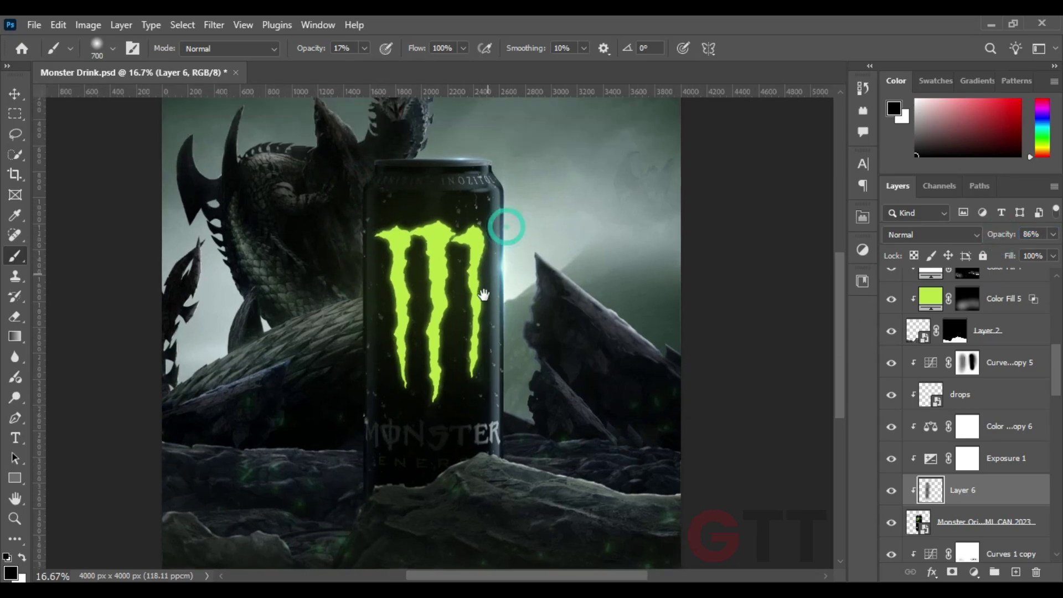
pyautogui.click(952, 572)
pyautogui.scroll(2, 463, 235)
pyautogui.press('0')
pyautogui.press('x')
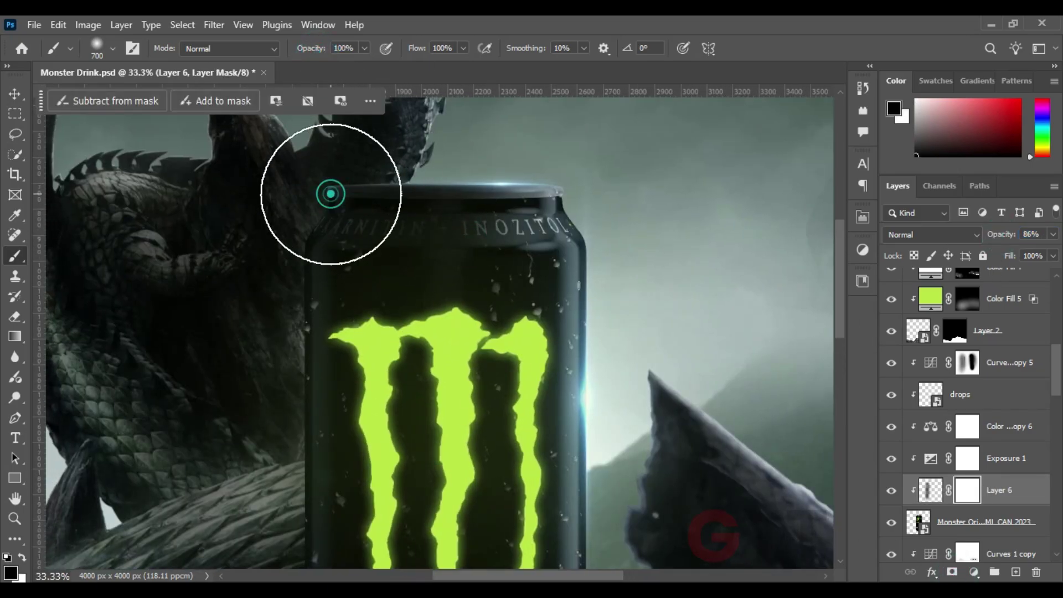
pyautogui.scroll(-3, 549, 273)
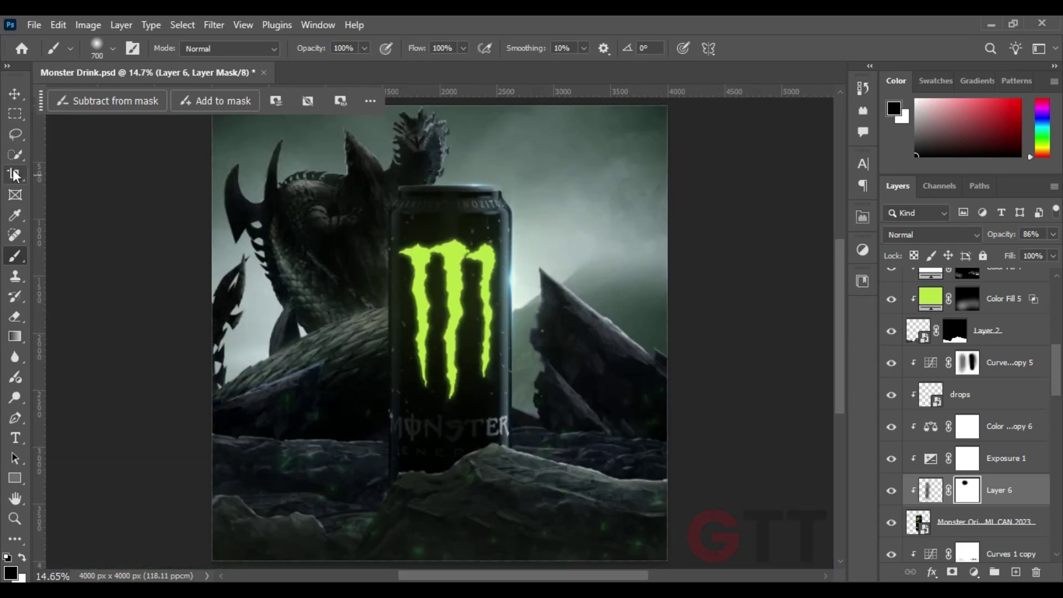
pyautogui.press('v')
pyautogui.scroll(-10, 1058, 387)
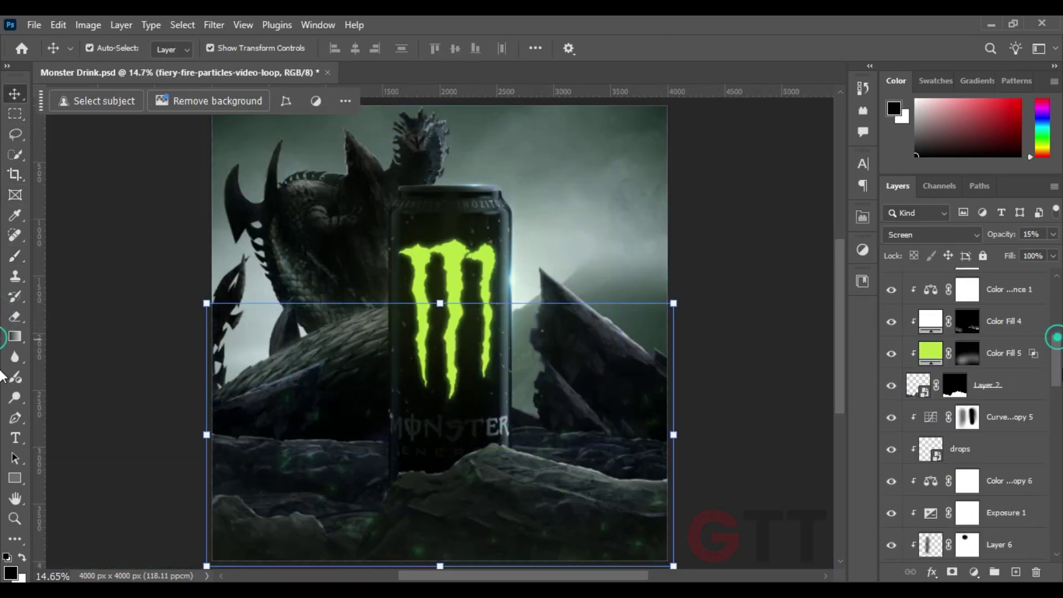
# Add a grey Solid Color fill clipped to the can, with its mask inverted to hide it
pyautogui.click(985, 429)
pyautogui.click(973, 572)
pyautogui.click(991, 260)
pyautogui.click(1001, 190)
pyautogui.hotkey('ctrl', 'alt', 'g')
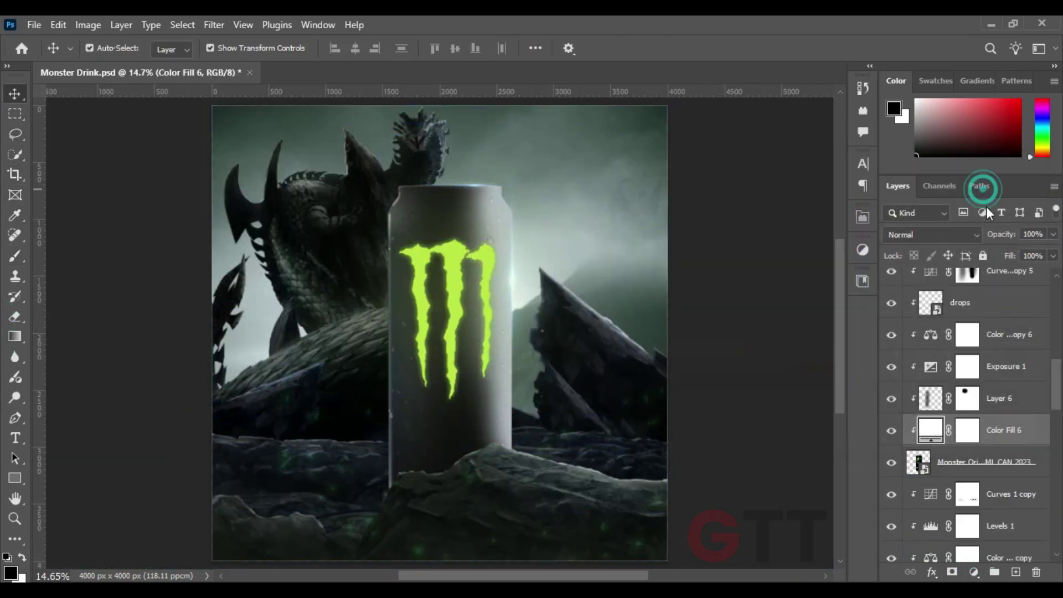
pyautogui.hotkey('ctrl', 'i')
pyautogui.click(15, 258)
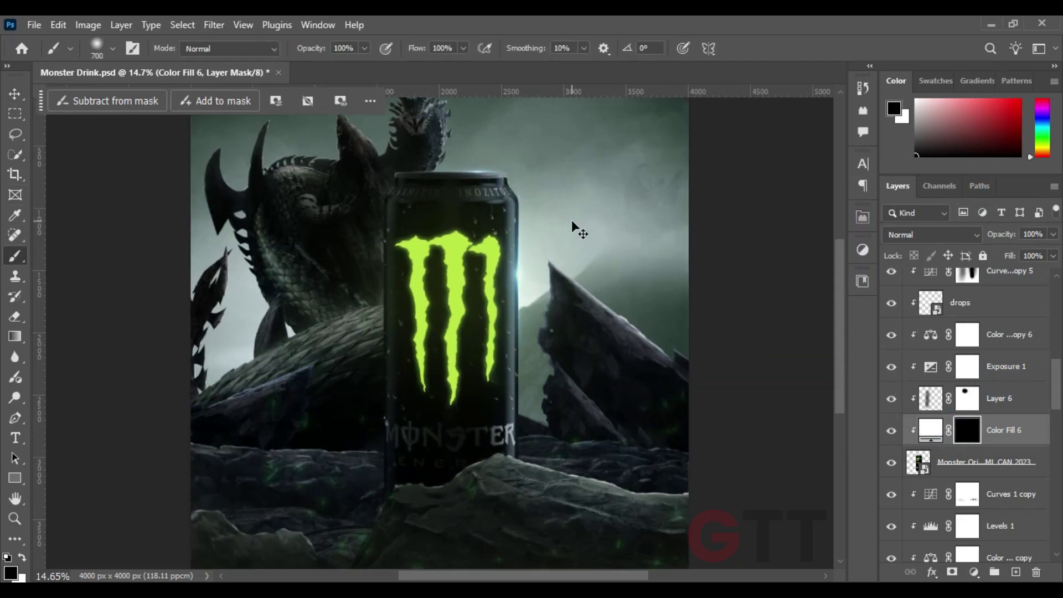
# Paint white on the grey fill's mask with a larger brush to reveal rim light
pyautogui.scroll(5, 574, 228)
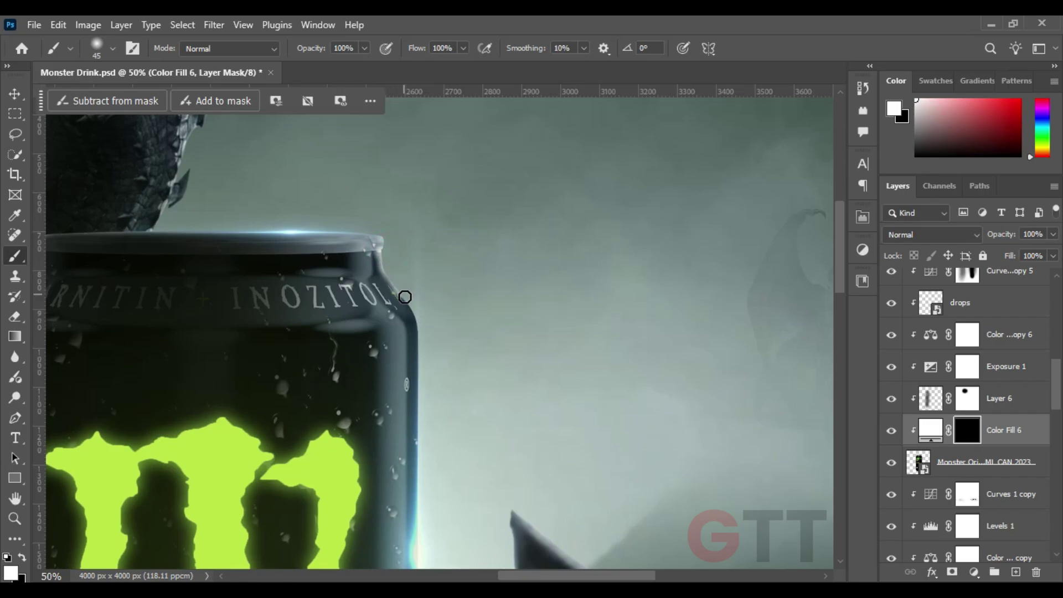
pyautogui.scroll(-5, 497, 301)
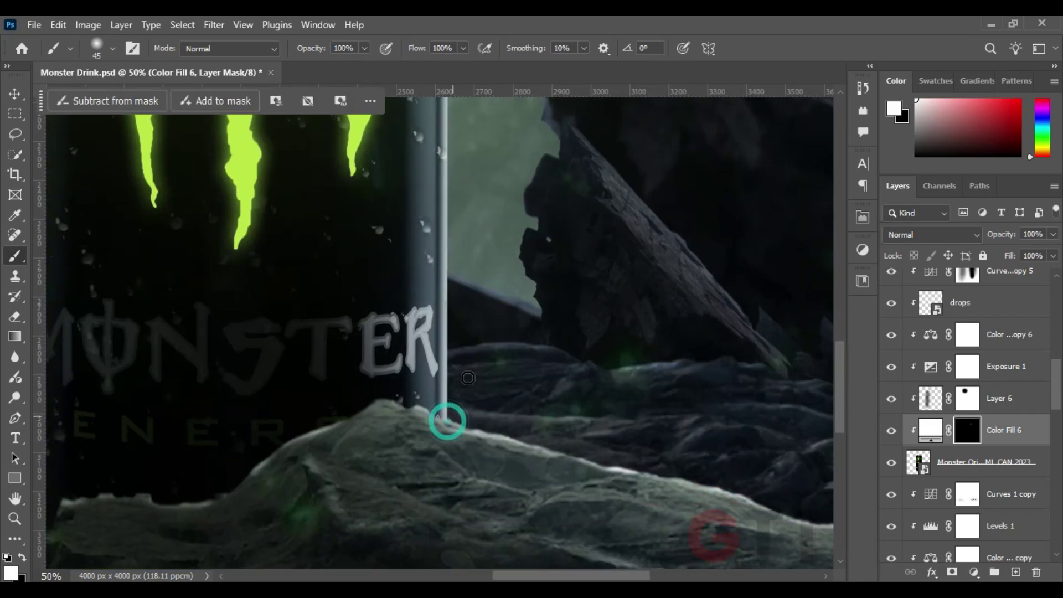
pyautogui.scroll(5, 447, 420)
pyautogui.press(']')
pyautogui.press(']')
pyautogui.press(']')
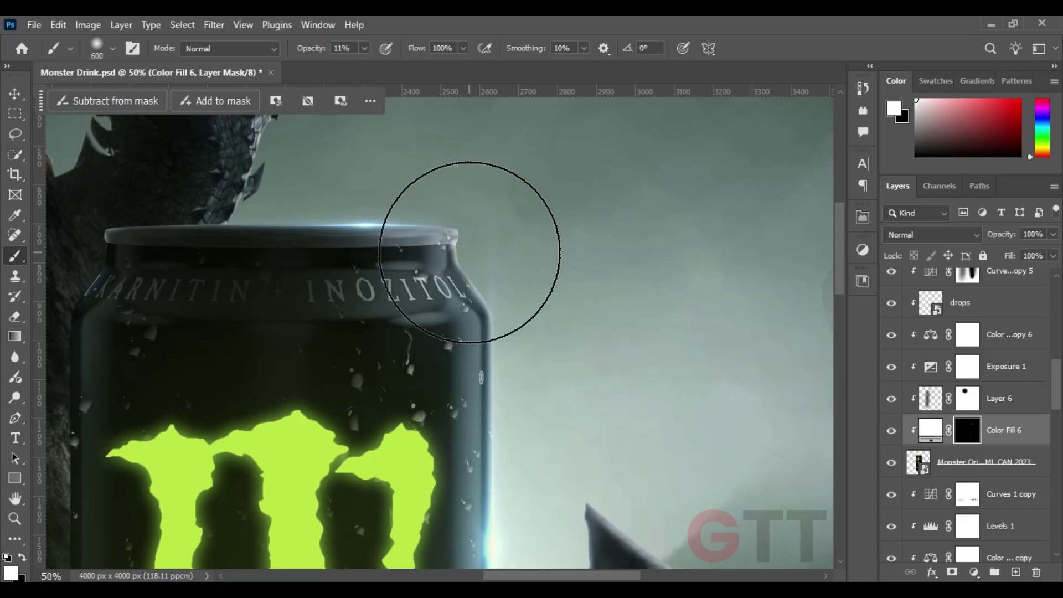
pyautogui.scroll(-5, 553, 321)
pyautogui.hotkey('ctrl', '0')
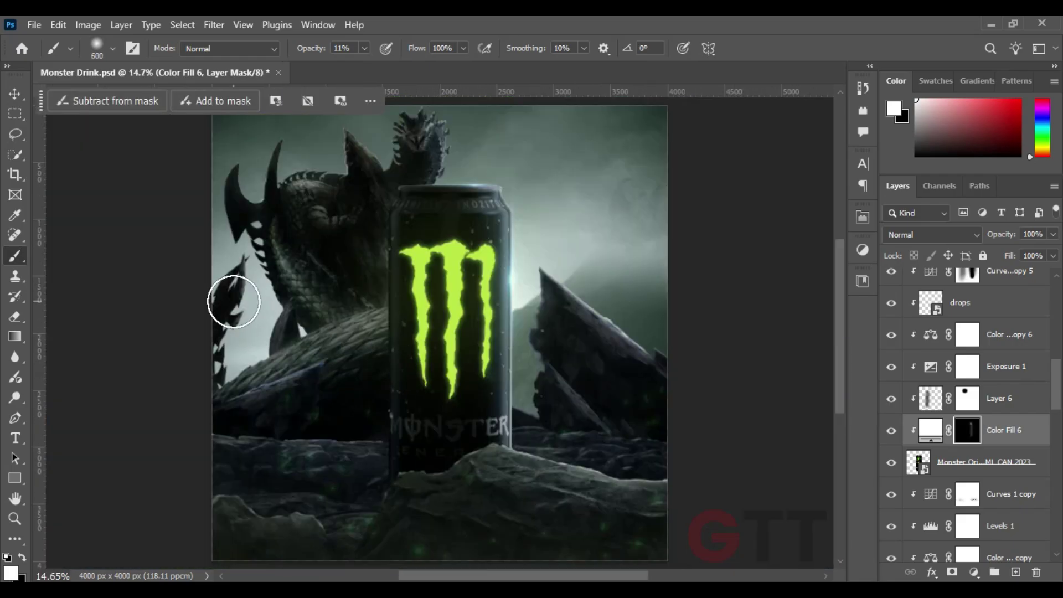
pyautogui.press('v')
pyautogui.scroll(-2, 617, 429)
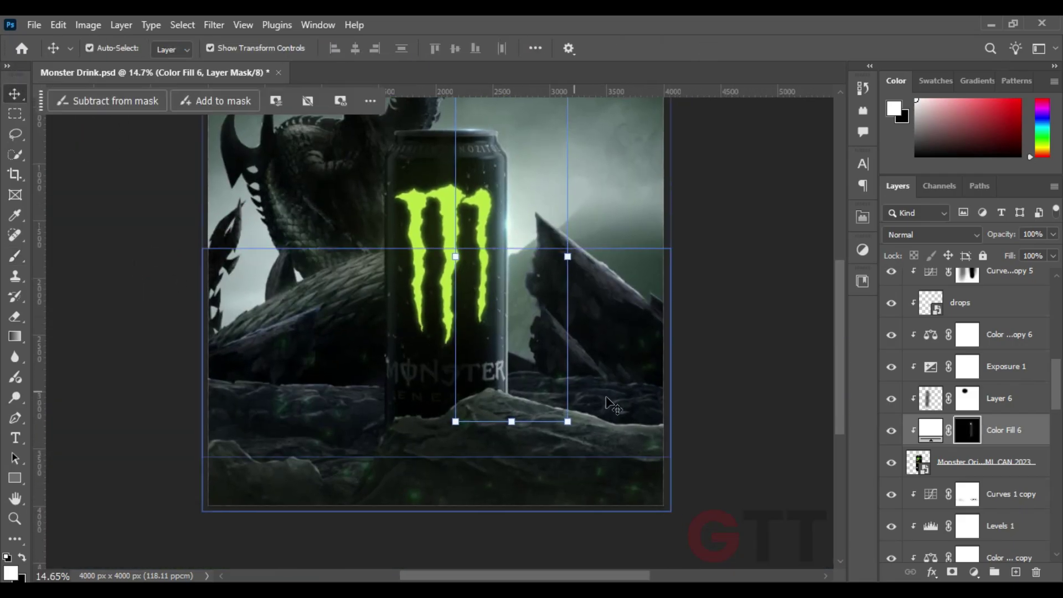
pyautogui.scroll(-1, 618, 429)
# Add Layer 7 above Curves 1 and paint a thin highlight along the can's left edge
pyautogui.click(618, 429)
pyautogui.click(536, 412)
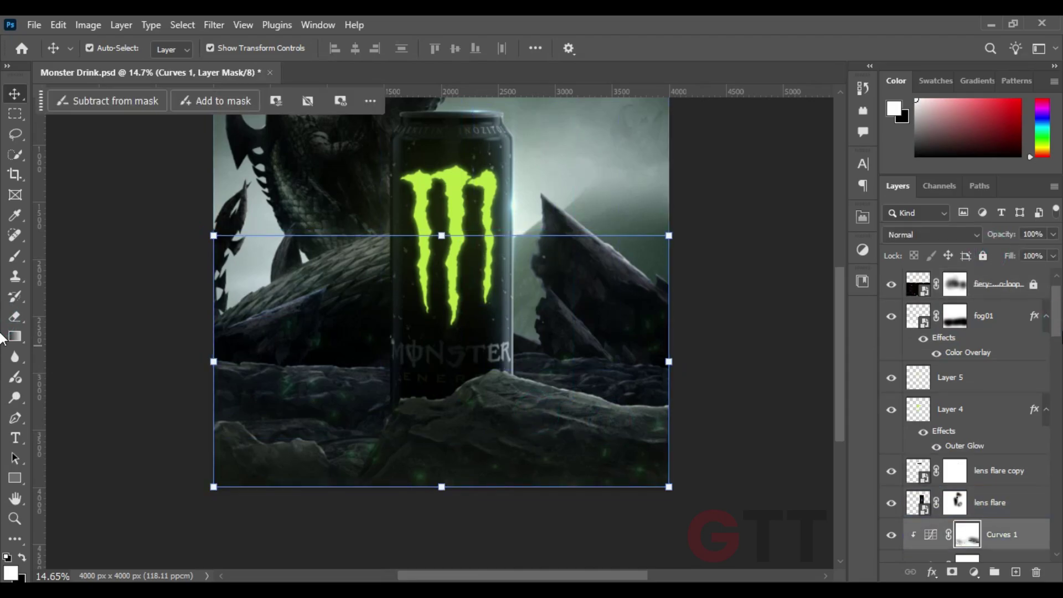
pyautogui.scroll(-5, 969, 410)
pyautogui.click(975, 403)
pyautogui.click(15, 256)
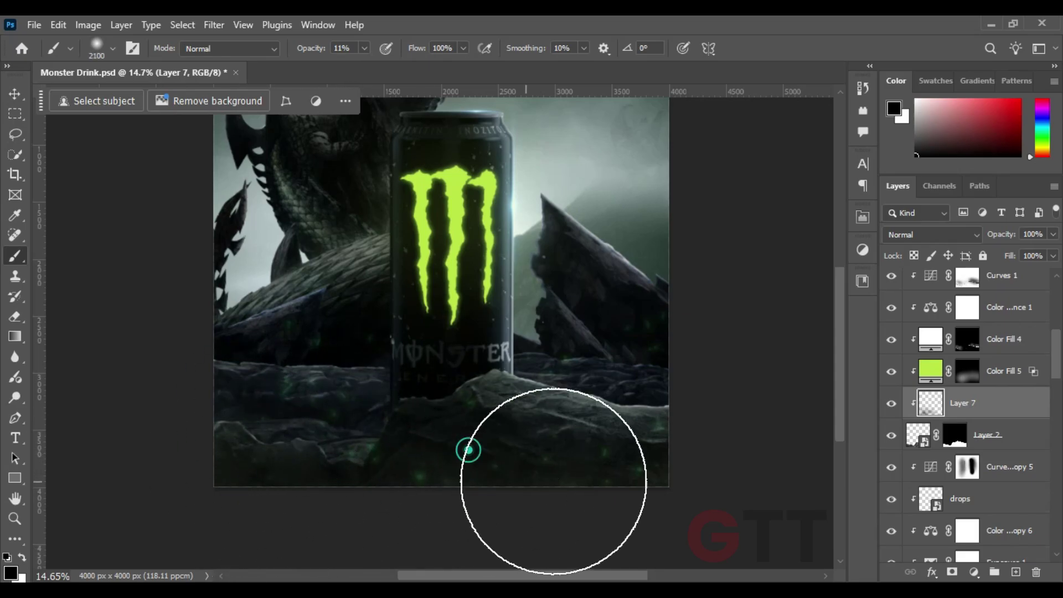
pyautogui.press('v')
pyautogui.moveTo(1002, 234); pyautogui.dragTo(995, 235)
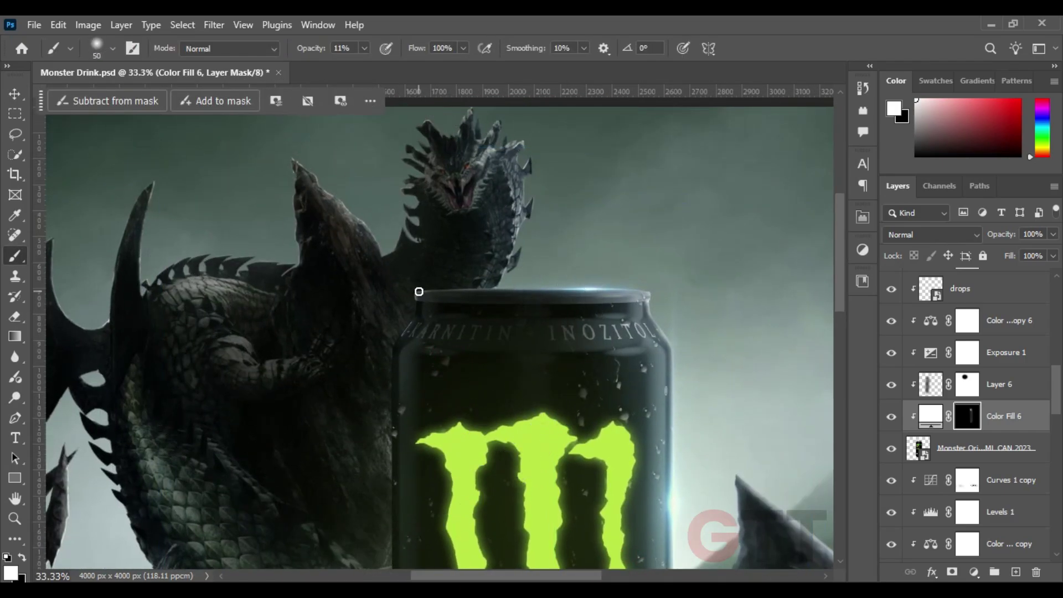
pyautogui.scroll(2, 420, 291)
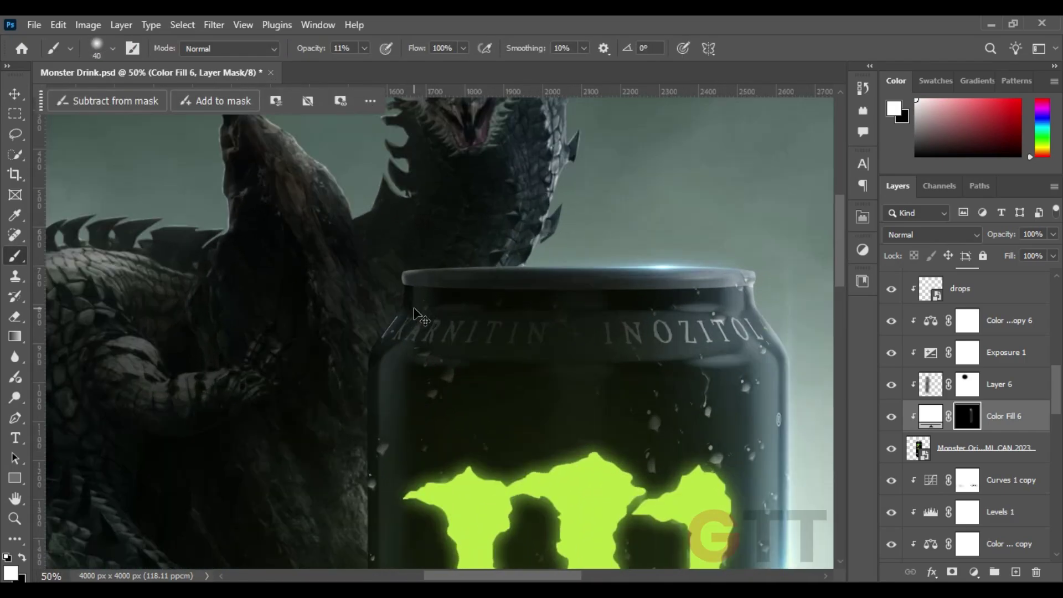
pyautogui.press('[')
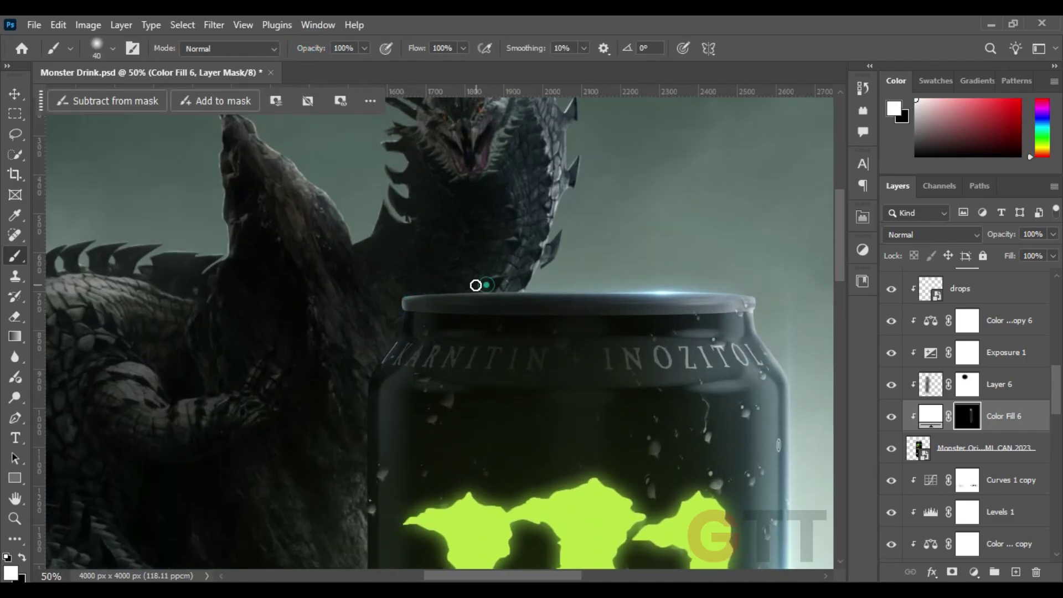
pyautogui.scroll(3, 397, 346)
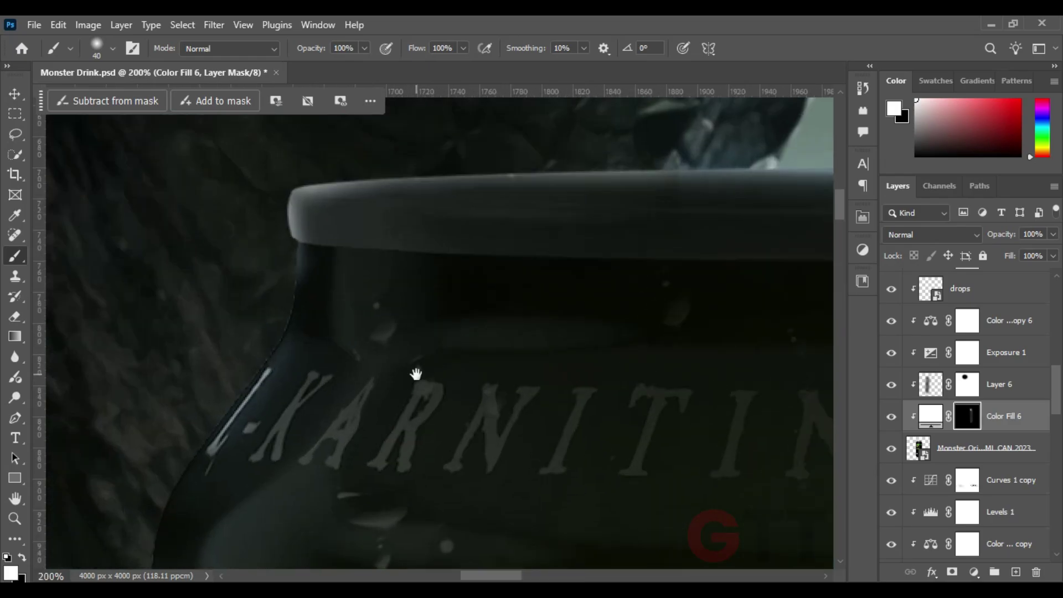
pyautogui.scroll(1, 415, 372)
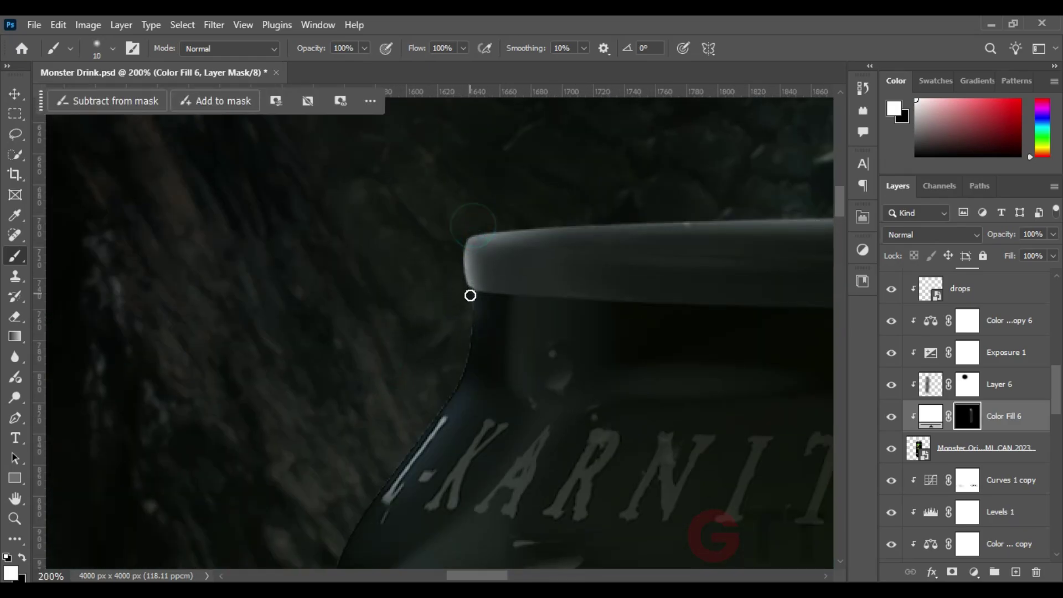
pyautogui.moveTo(444, 399); pyautogui.dragTo(510, 263)
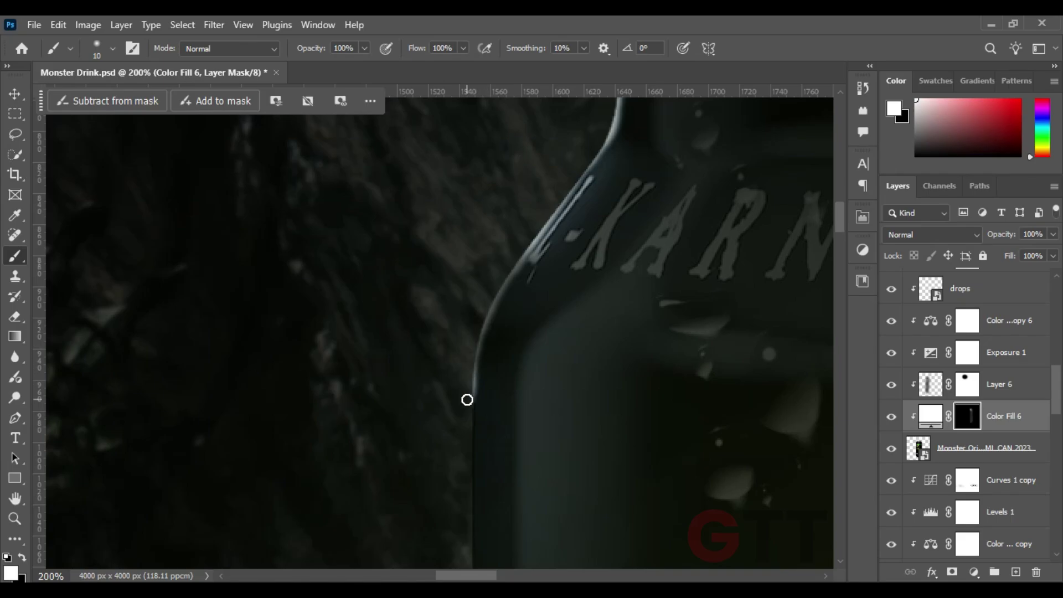
pyautogui.scroll(-5, 466, 400)
pyautogui.scroll(-5, 494, 185)
pyautogui.scroll(-5, 522, 342)
pyautogui.scroll(-3, 453, 318)
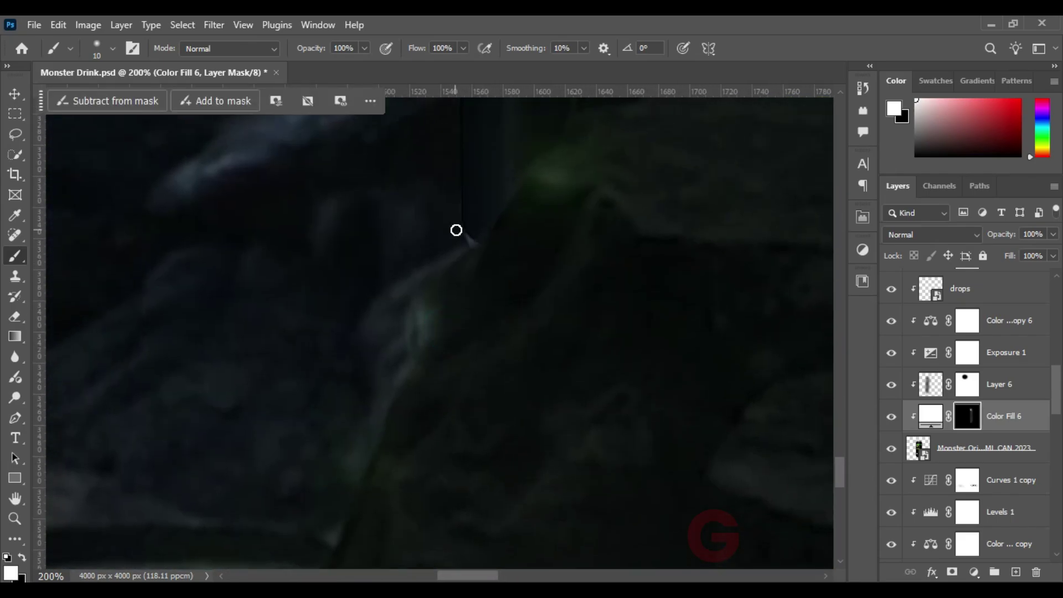
pyautogui.hotkey('ctrl', '0')
# Zoom out a step and select Layer 1 lower in the layer stack
pyautogui.press('v')
pyautogui.hotkey('ctrl', '-')
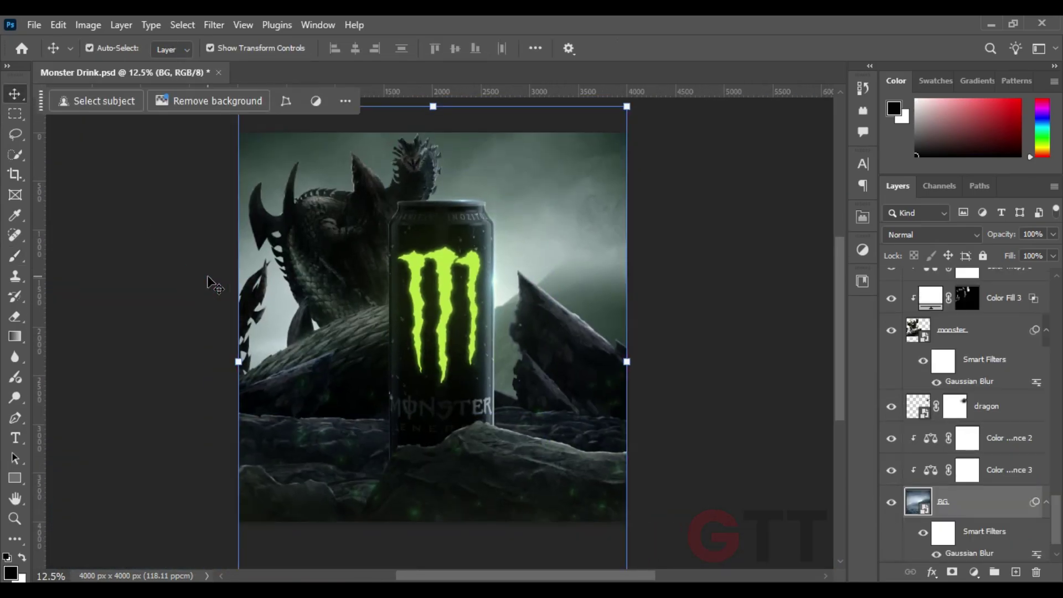
pyautogui.keyDown('ctrl'); pyautogui.click(294, 446); pyautogui.keyUp('ctrl')
pyautogui.moveTo(329, 409); pyautogui.dragTo(332, 432)
pyautogui.click(1022, 379)
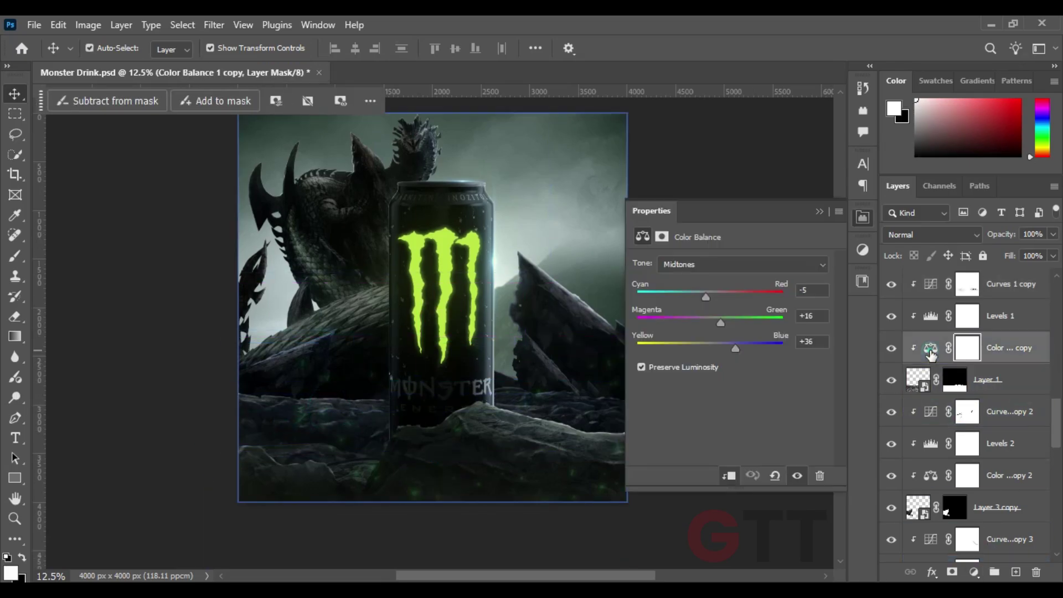
# Add a Color Balance adjustment, then review the Color Balance 1 copy 4 settings
pyautogui.click(973, 572)
pyautogui.click(978, 432)
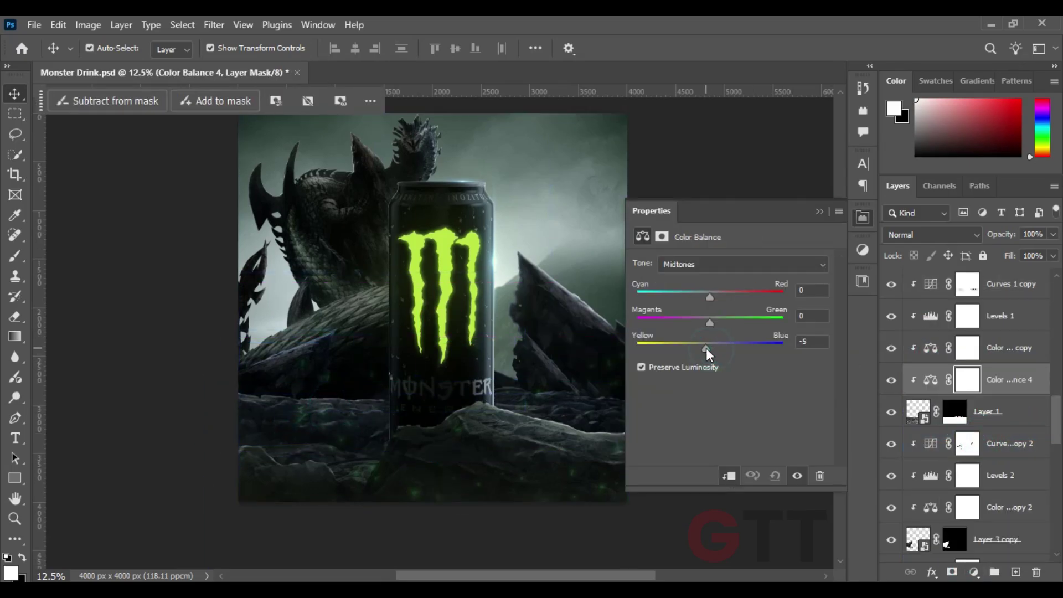
pyautogui.click(819, 211)
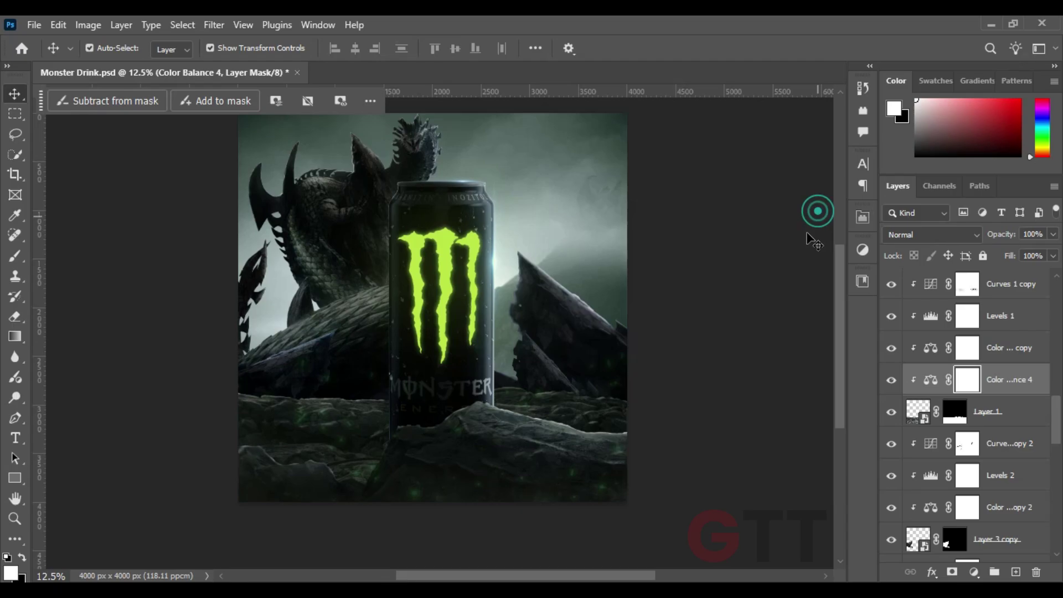
pyautogui.click(537, 327)
pyautogui.doubleClick(931, 393)
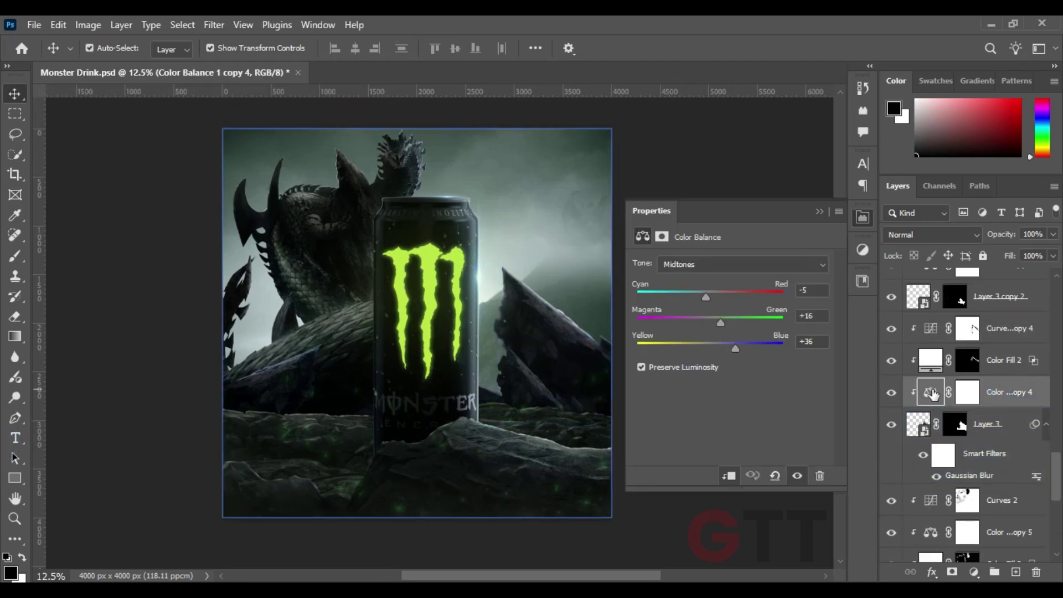
# Add a Color Balance adjustment clipped to Layer 3 with a slight Yellow/Blue shift
pyautogui.click(820, 212)
pyautogui.click(992, 424)
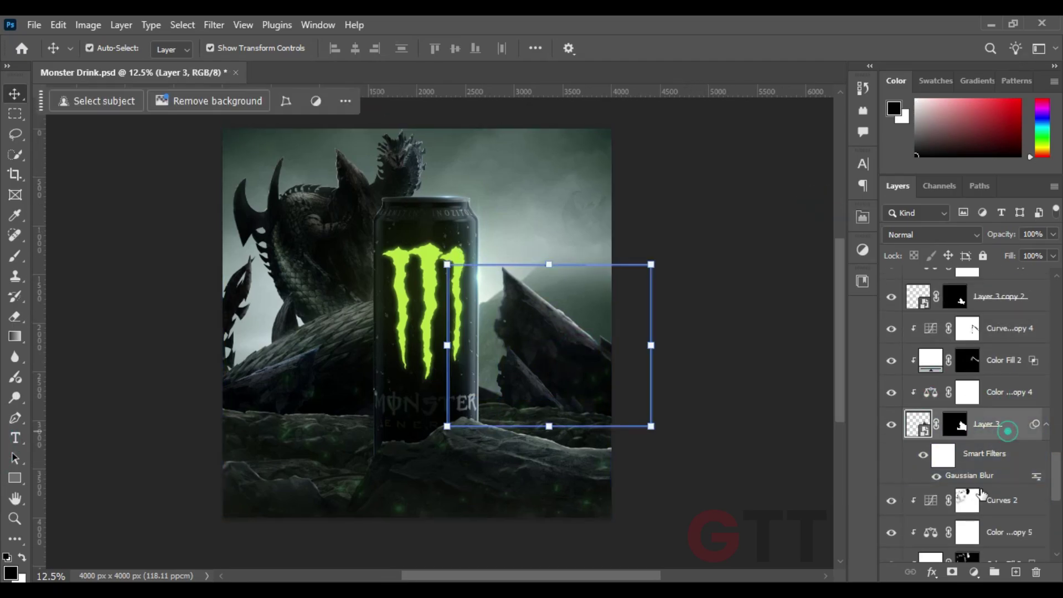
pyautogui.click(973, 572)
pyautogui.click(979, 433)
pyautogui.moveTo(709, 348); pyautogui.dragTo(708, 348)
# Duplicate Color Balance 5 above Color Fill 3, then undo to discard the copy
pyautogui.click(819, 212)
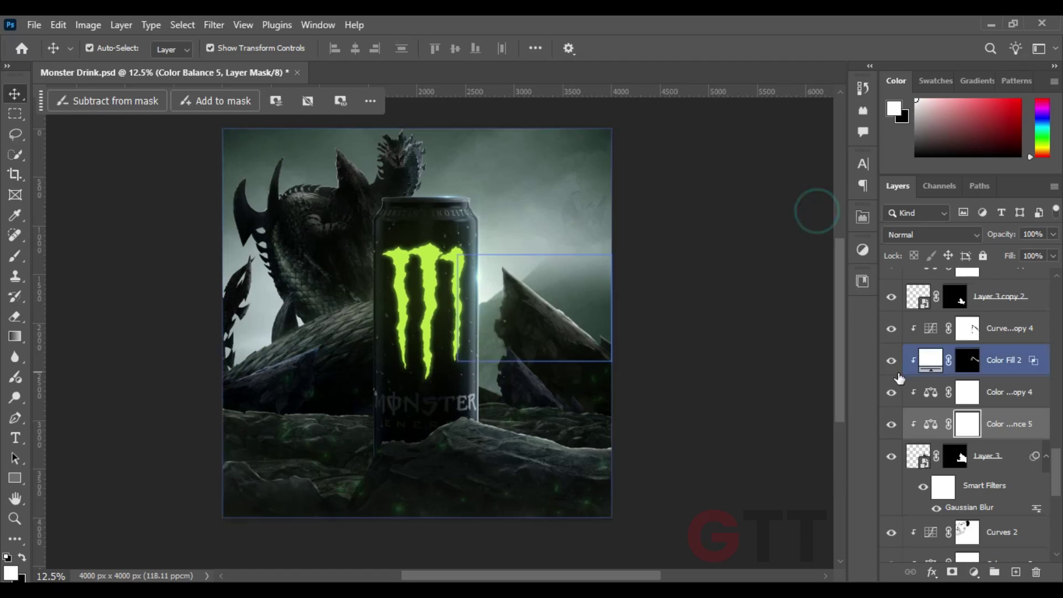
pyautogui.moveTo(991, 424); pyautogui.dragTo(991, 462)
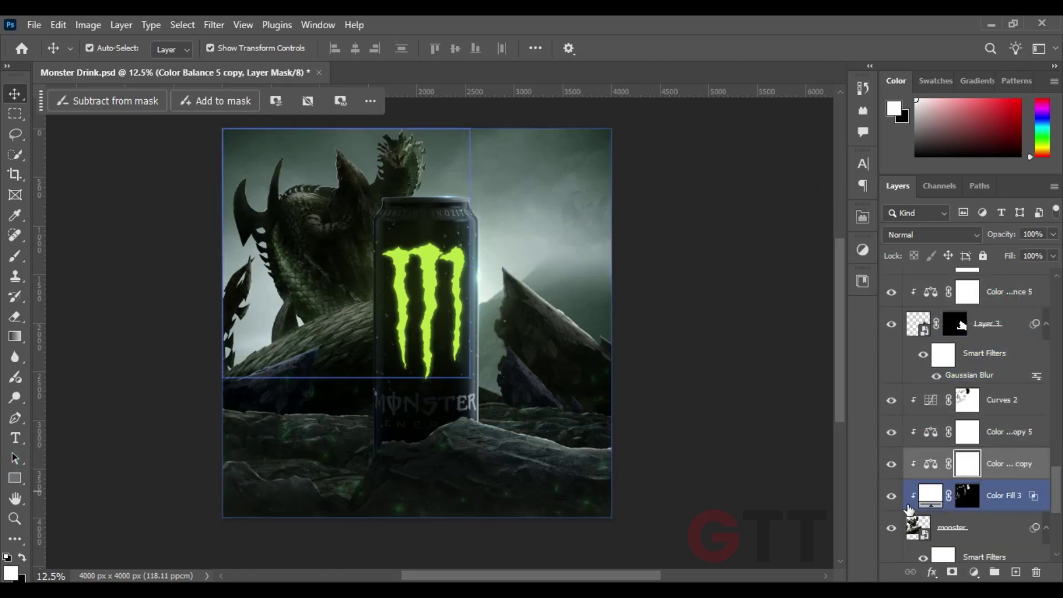
pyautogui.hotkey('ctrl', 'z')
pyautogui.scroll(-3, 969, 443)
pyautogui.moveTo(1057, 515); pyautogui.dragTo(1056, 438)
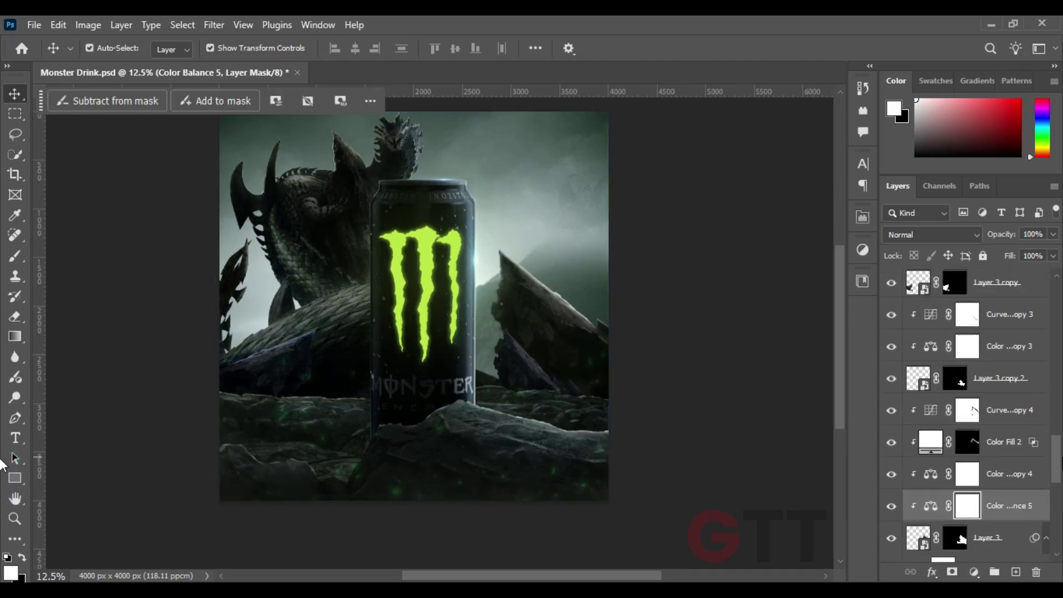
# Review the Color Balance layers, deselect all and zoom out to the whole canvas
pyautogui.click(1018, 433)
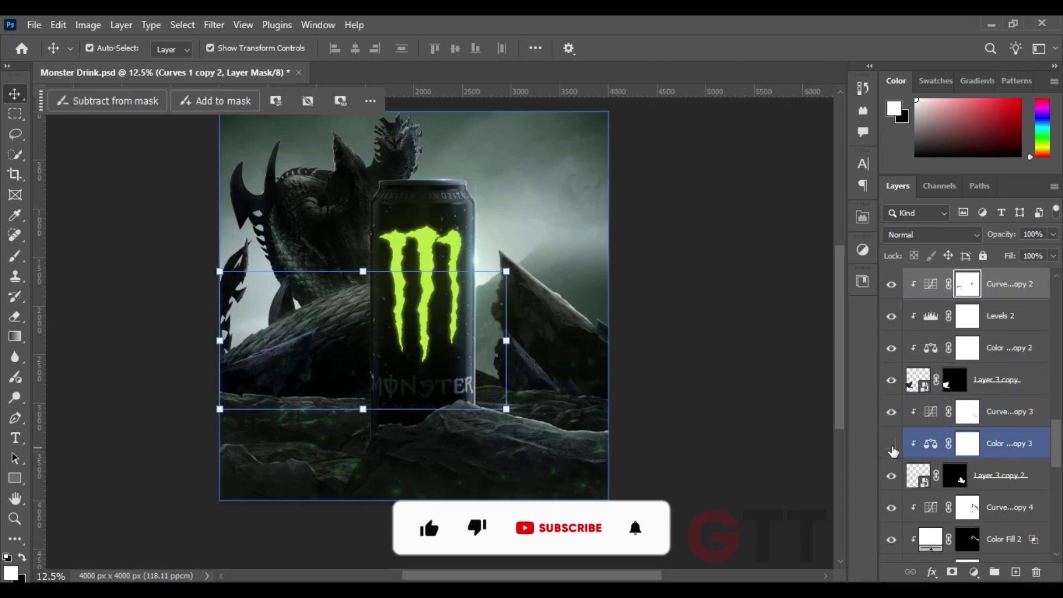
pyautogui.scroll(-3, 1017, 438)
pyautogui.moveTo(1014, 505); pyautogui.dragTo(1018, 409)
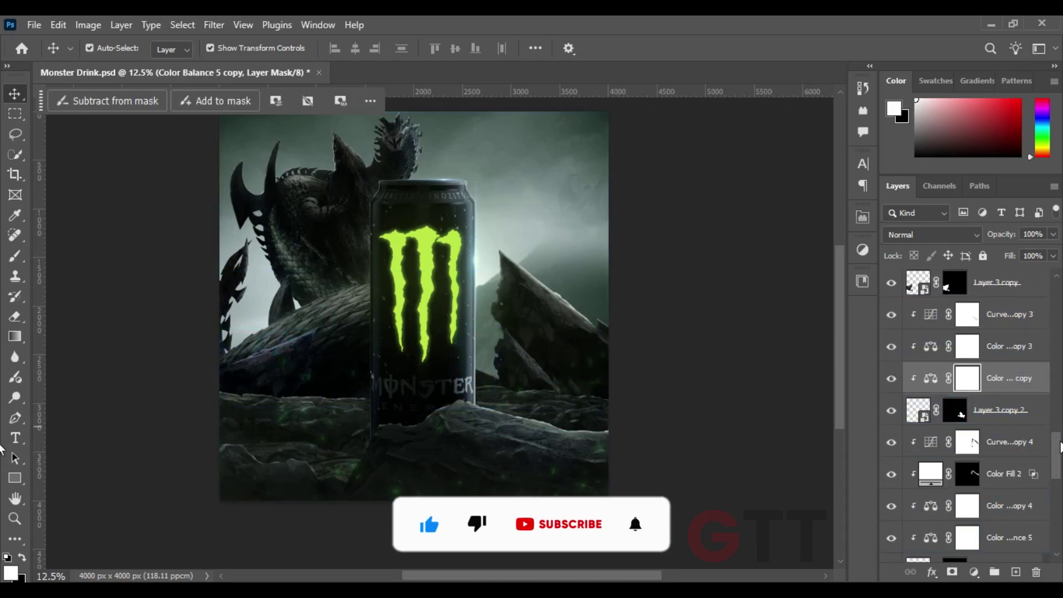
pyautogui.click(729, 331)
pyautogui.hotkey('ctrl', '-')
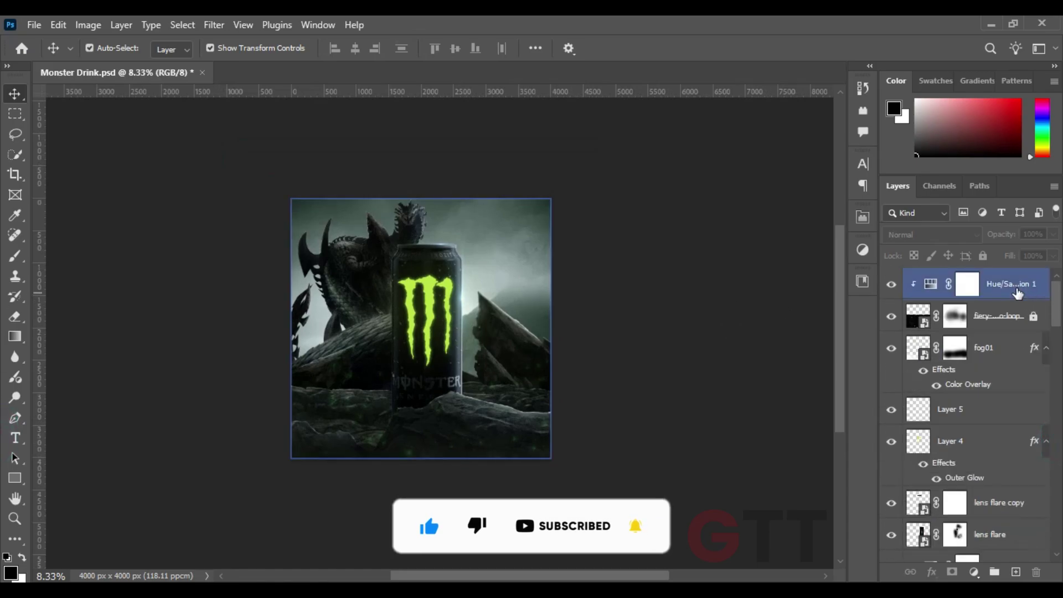
# Stamp all visible layers into a new merged layer at the top of the stack
pyautogui.scroll(-5, 975, 416)
pyautogui.click(988, 469)
pyautogui.scroll(5, 1049, 503)
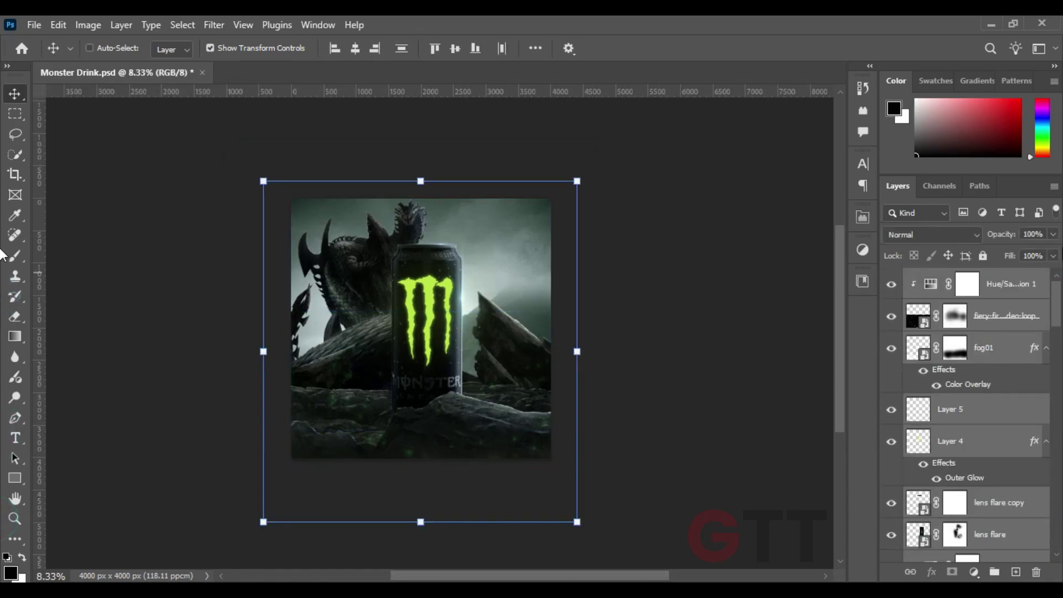
pyautogui.hotkey('ctrl', 'e')
pyautogui.click(930, 234)
# Set the merged layer to Soft Light blending at 11% opacity and fit the canvas
pyautogui.click(898, 237)
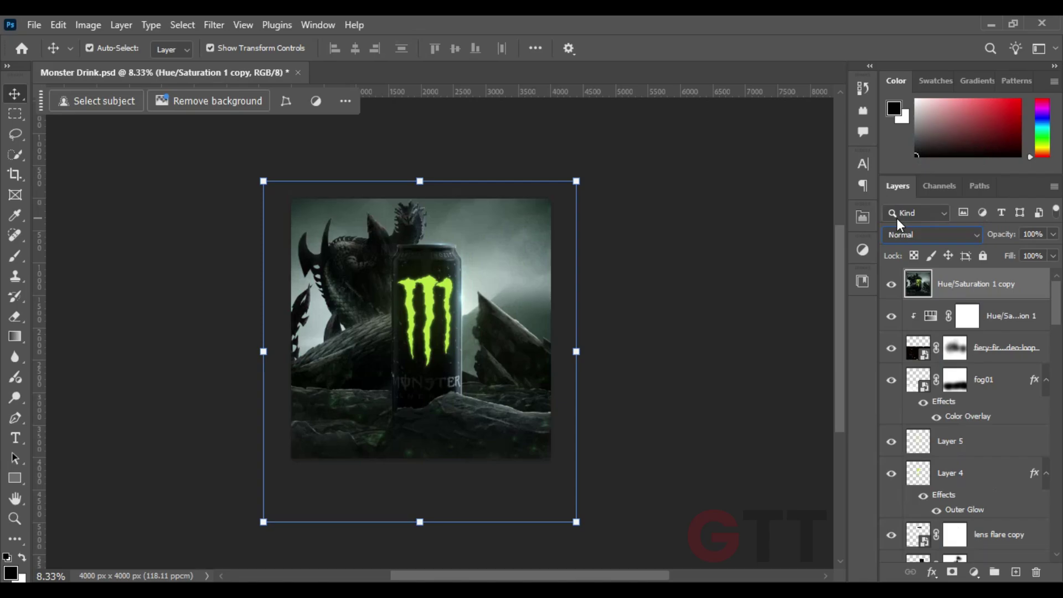
pyautogui.press('Down')
pyautogui.press('Down')
pyautogui.press('Down')
pyautogui.press('Down')
pyautogui.press('Down')
pyautogui.press('Down')
pyautogui.press('Down')
pyautogui.press('Down')
pyautogui.press('Down')
pyautogui.press('Down')
pyautogui.press('Down')
pyautogui.press('Down')
pyautogui.press('Down')
pyautogui.press('Down')
pyautogui.press('Down')
pyautogui.press('Down')
pyautogui.press('Down')
pyautogui.press('Down')
pyautogui.press('Up')
pyautogui.press('Up')
pyautogui.press('Up')
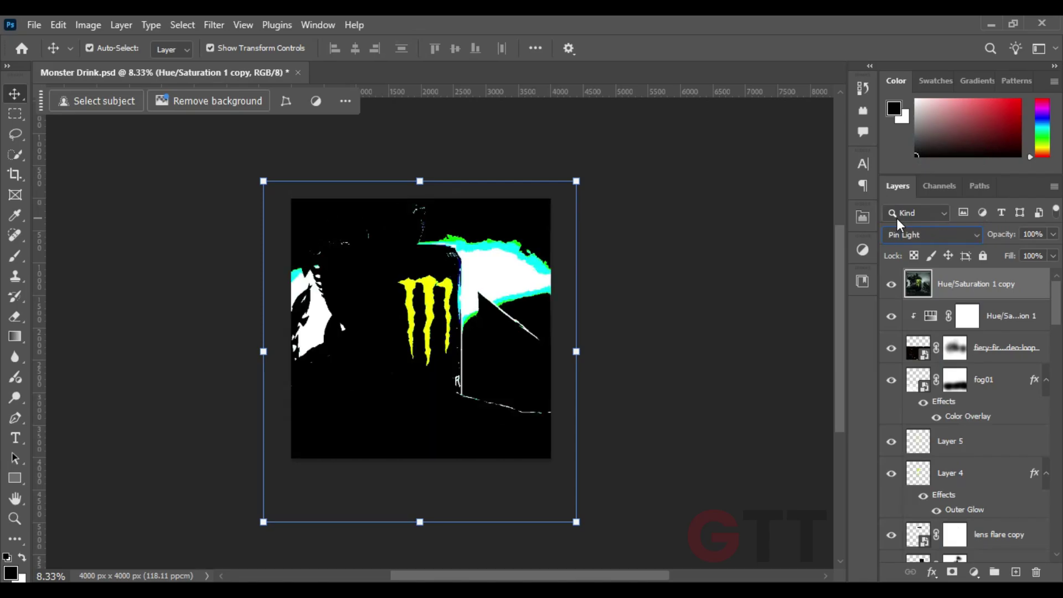
pyautogui.press('Up')
pyautogui.press('Up')
pyautogui.press('Up')
pyautogui.press('Up')
pyautogui.moveTo(923, 237); pyautogui.dragTo(938, 238)
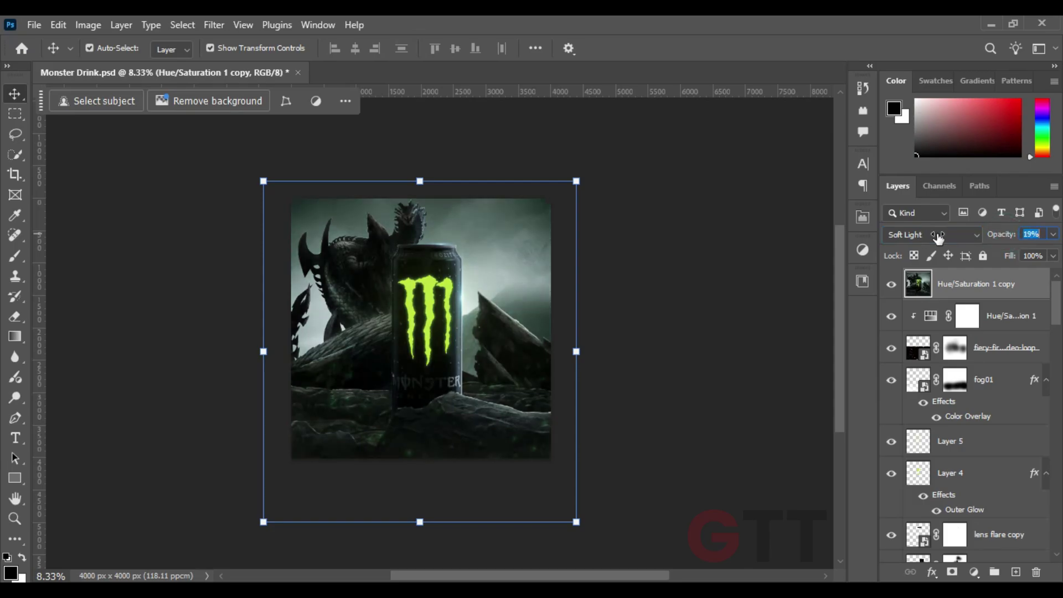
pyautogui.moveTo(851, 239); pyautogui.dragTo(873, 238)
pyautogui.hotkey('ctrl', '0')
# Review the layer stack, deselect all, and switch to the flattened single-layer copy
pyautogui.scroll(-3, 969, 360)
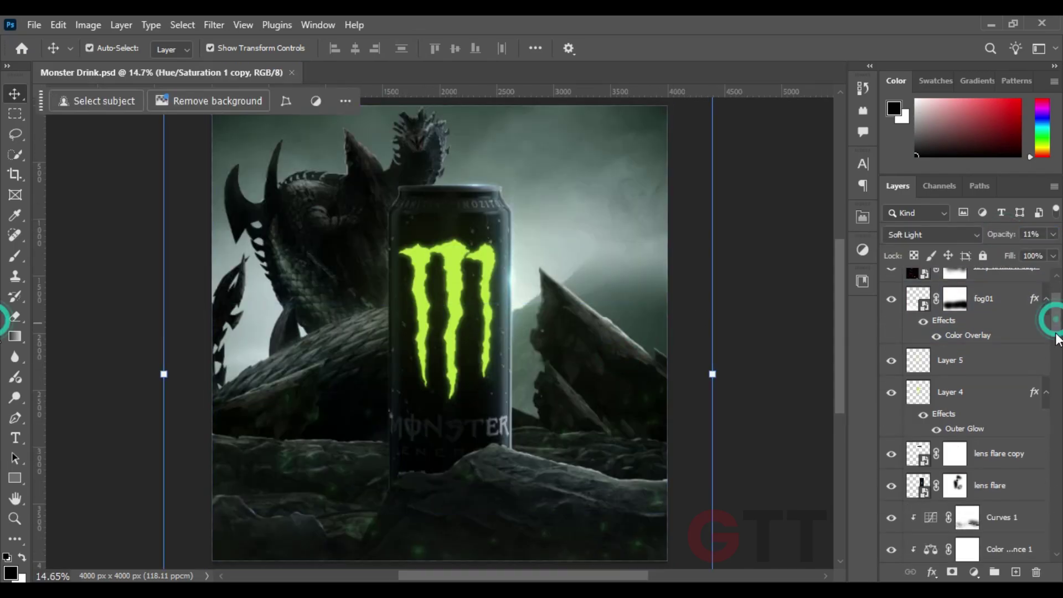
pyautogui.scroll(-5, 969, 360)
pyautogui.click(598, 332)
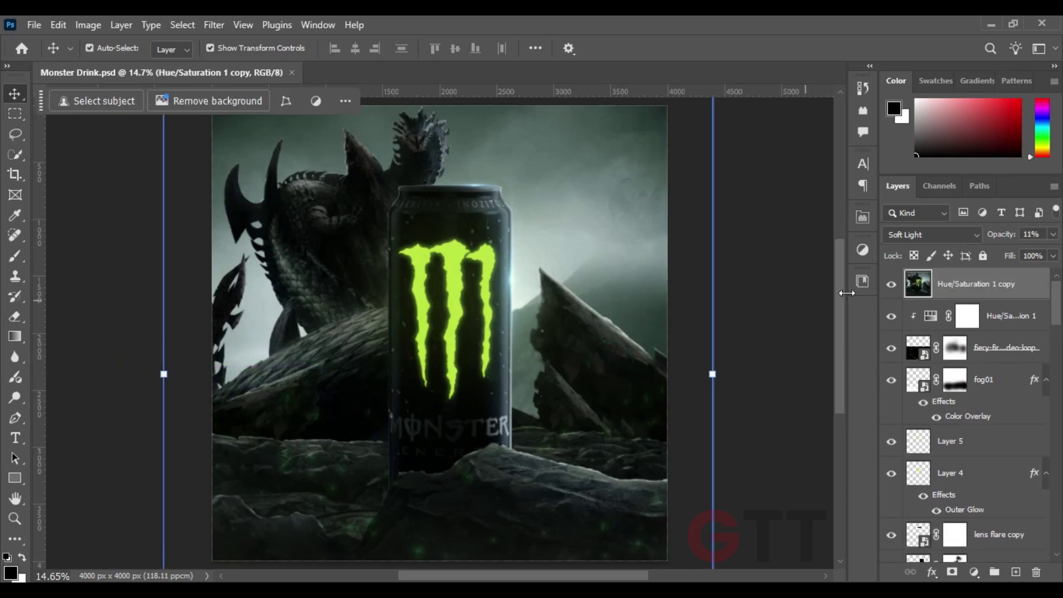
pyautogui.click(565, 294)
pyautogui.moveTo(1060, 455); pyautogui.dragTo(1061, 299)
pyautogui.click(769, 364)
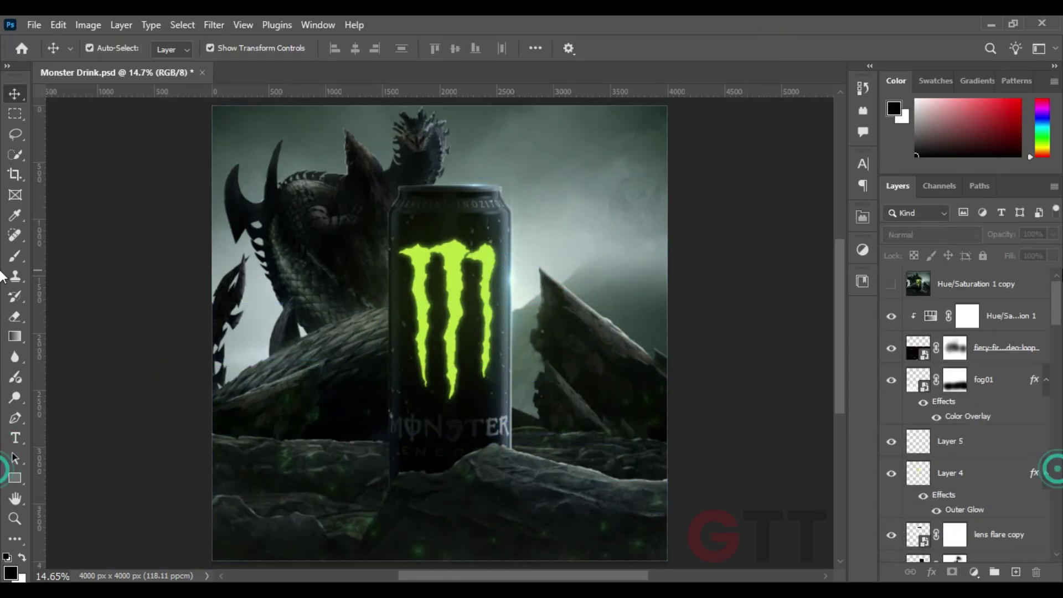
pyautogui.click(214, 25)
# In Camera Raw, set Exposure +0.20, Contrast +13, Blacks -12 and Vibrance +13
pyautogui.click(232, 151)
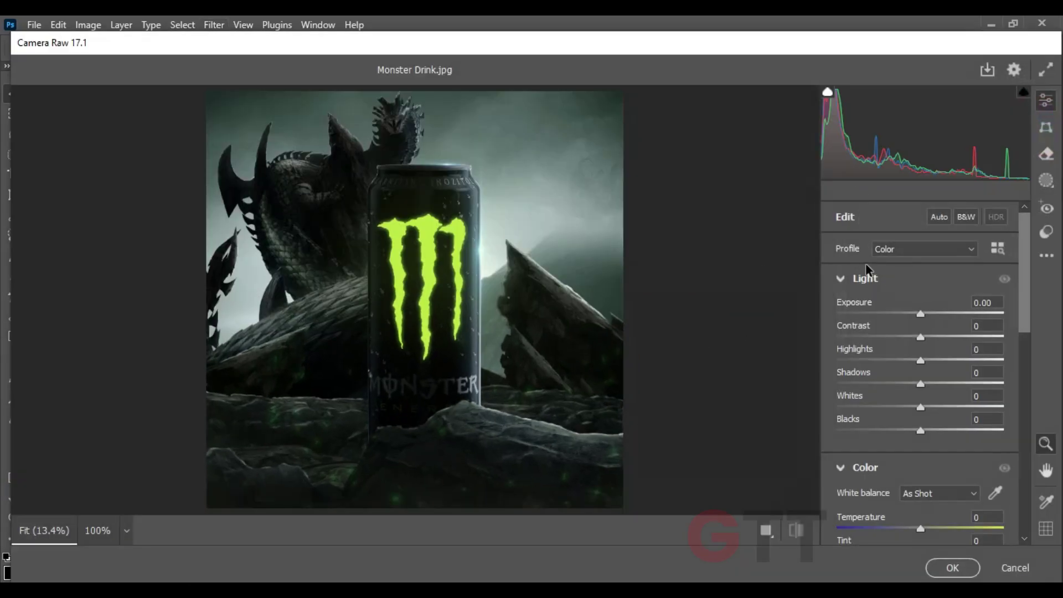
pyautogui.moveTo(921, 304)
pyautogui.mouseDown()
pyautogui.moveTo(932, 349)
pyautogui.moveTo(934, 320)
pyautogui.mouseUp()
pyautogui.scroll(-1, 930, 332)
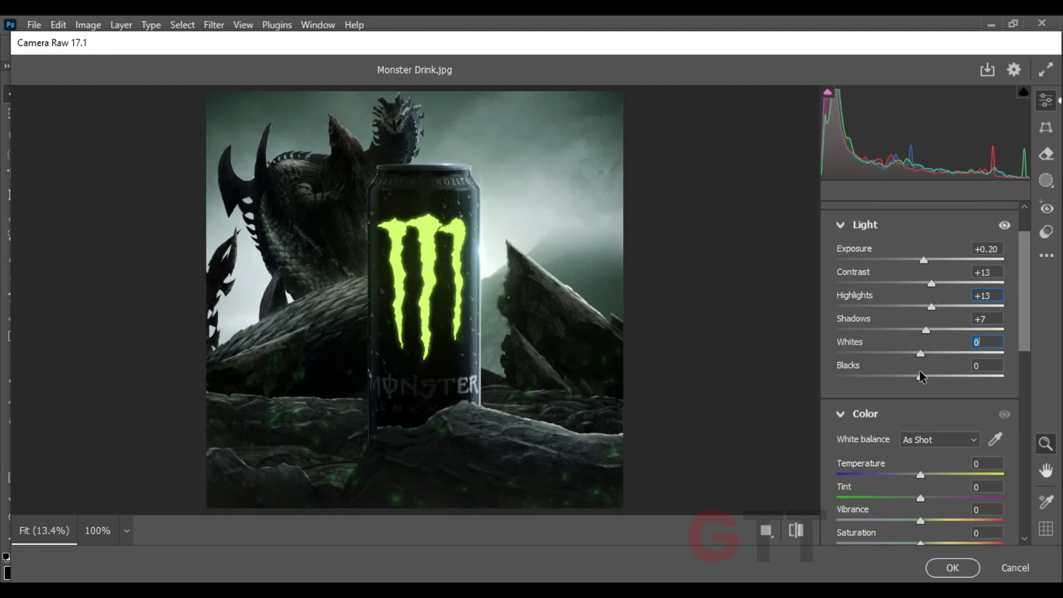
pyautogui.moveTo(921, 375); pyautogui.dragTo(905, 368)
pyautogui.scroll(-2, 941, 366)
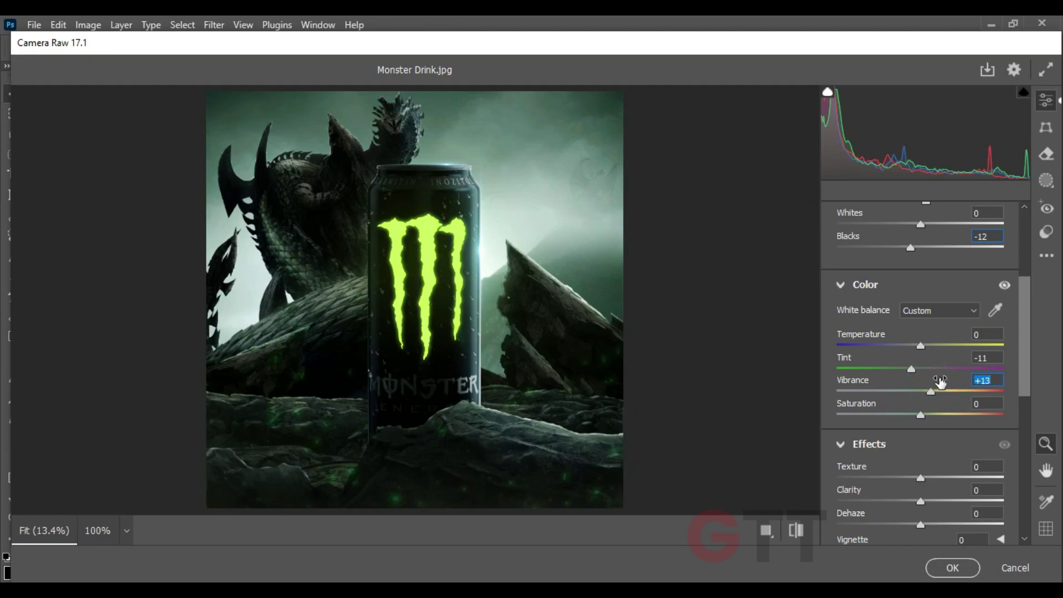
pyautogui.moveTo(932, 402); pyautogui.dragTo(944, 407)
# Add Texture +42, Clarity +16, Vignette +5, Grain 25 and Sharpening 49, then apply
pyautogui.scroll(-2, 932, 339)
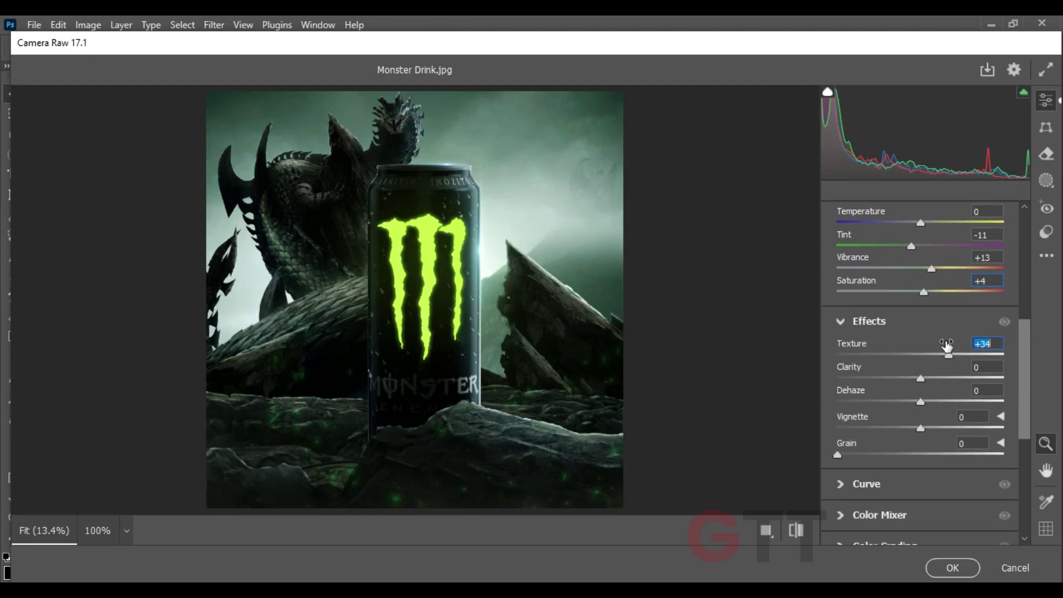
pyautogui.moveTo(921, 378)
pyautogui.mouseDown()
pyautogui.moveTo(937, 370)
pyautogui.moveTo(919, 354)
pyautogui.mouseUp()
pyautogui.scroll(-1, 963, 370)
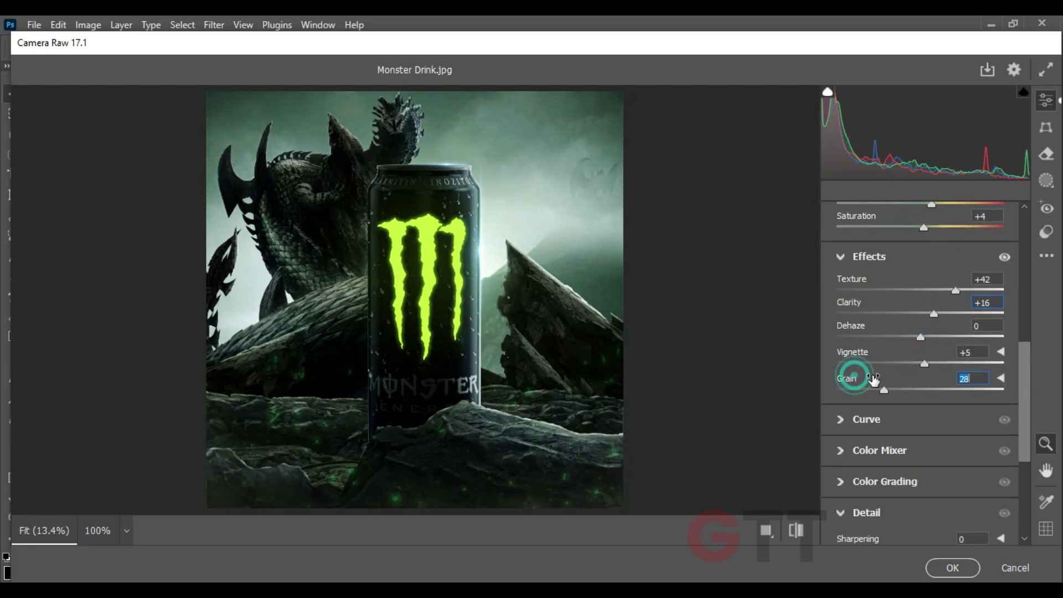
pyautogui.scroll(-1, 873, 384)
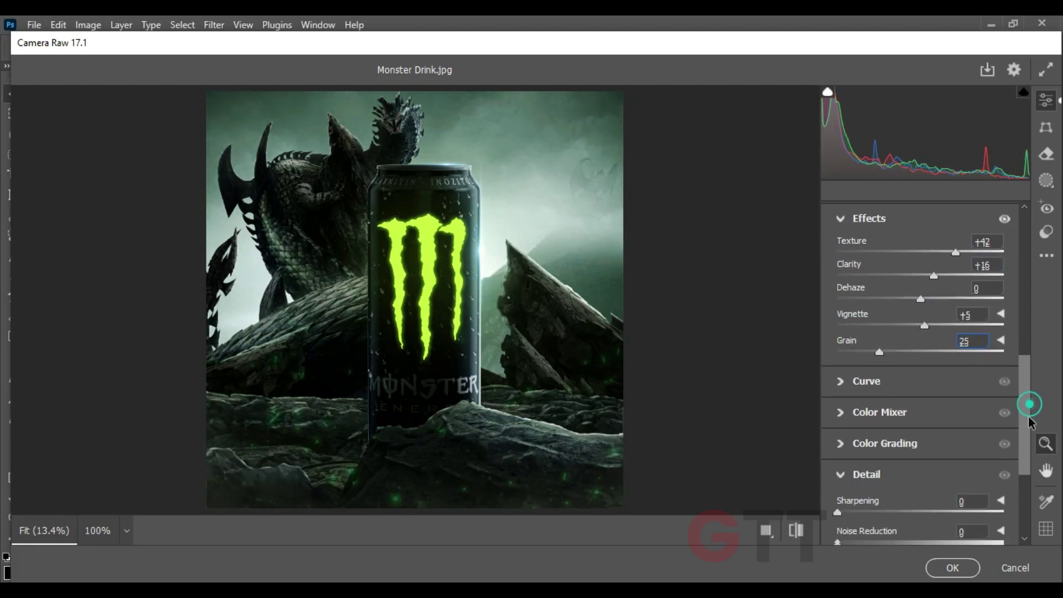
pyautogui.scroll(-2, 874, 376)
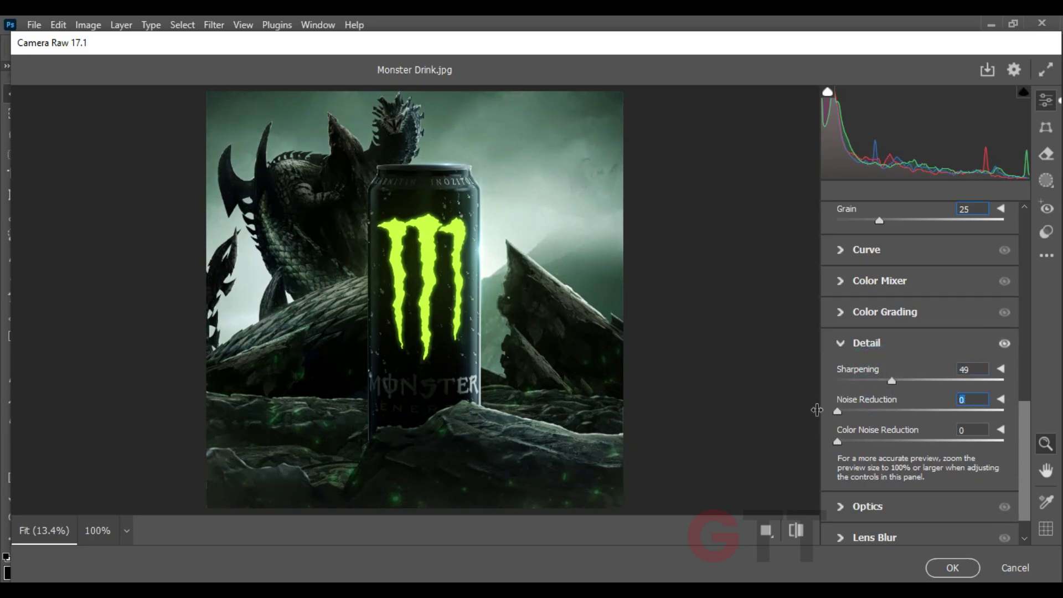
pyautogui.press('Return')
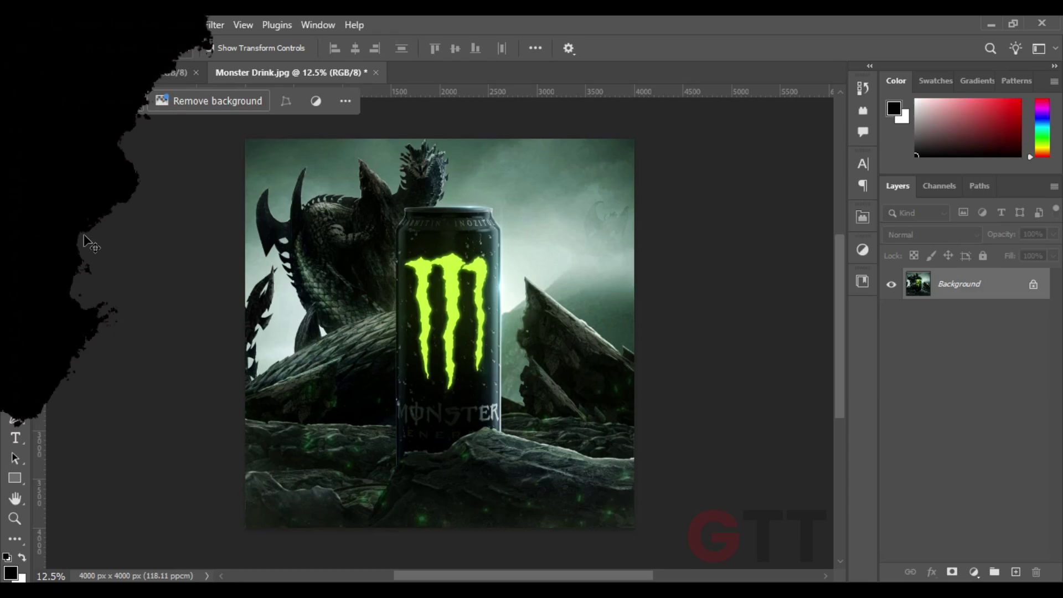